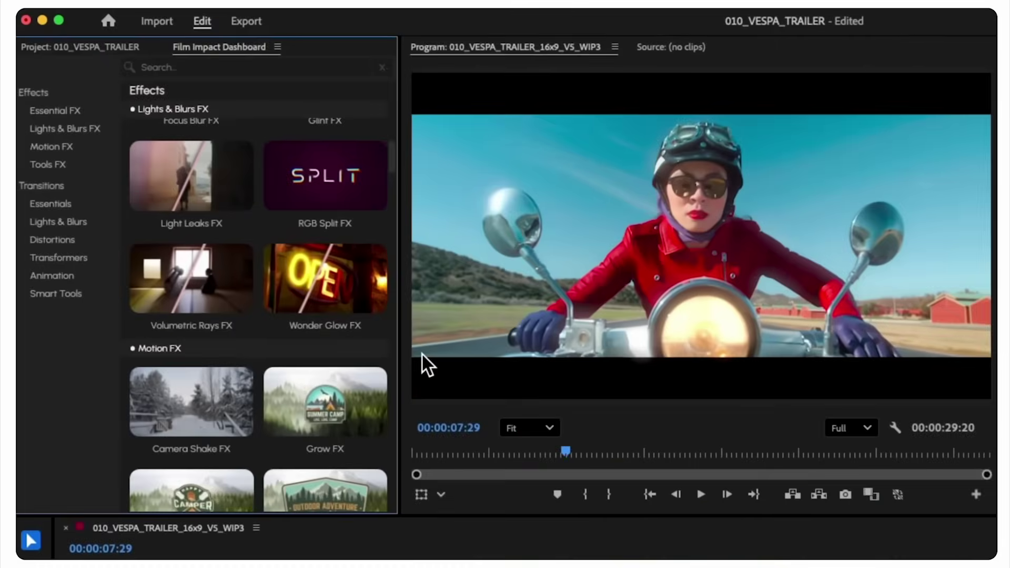
# Step: Open the empty TITLE 1 - DEMO sequence in the Demo_HalloweenTitles project
pyautogui.moveTo(342, 333)
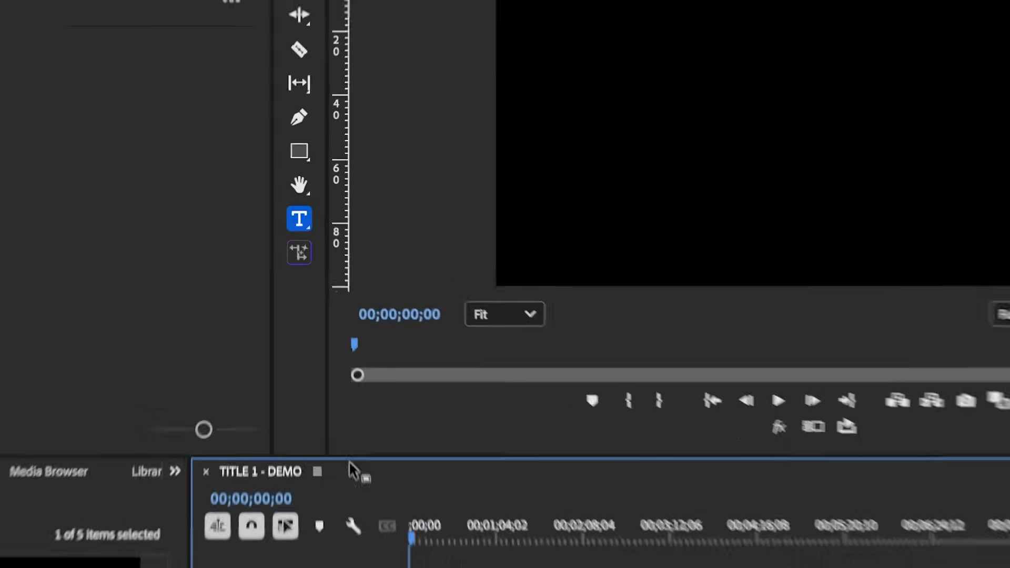
# Step: Type SPOOKY (Might Night, size 400) and centre it horizontally and vertically in the frame
pyautogui.click(292, 194)
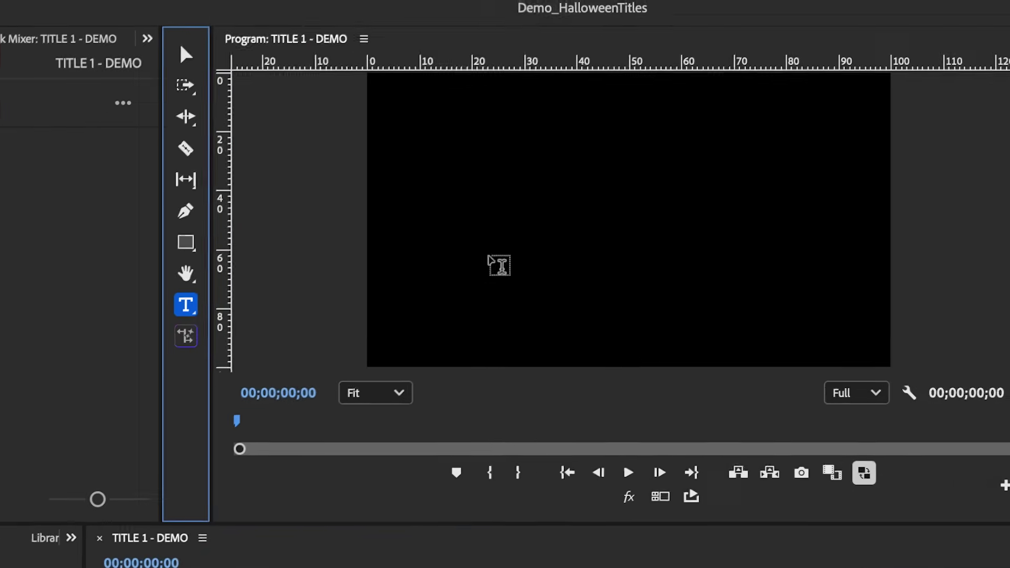
pyautogui.click(668, 163)
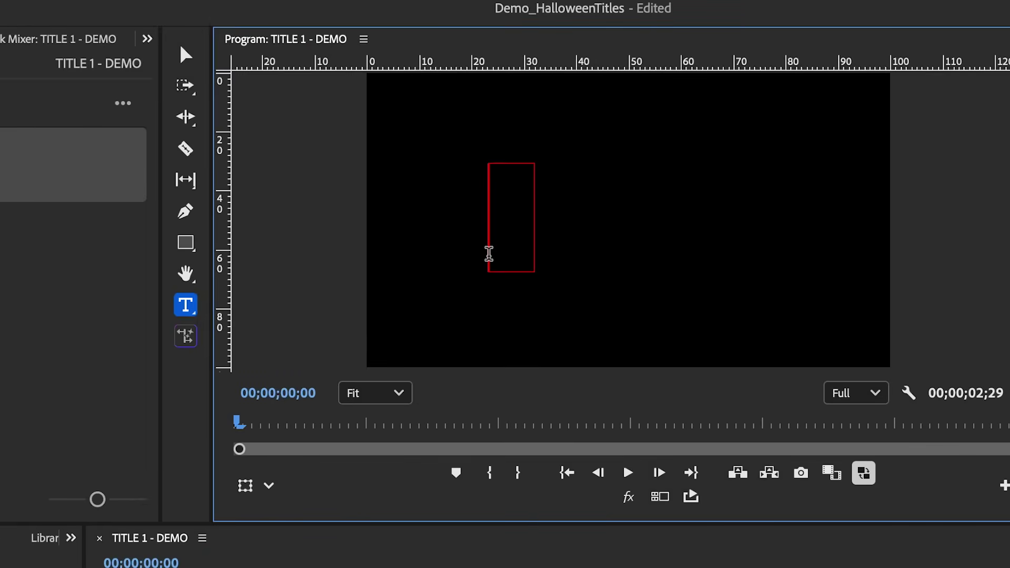
pyautogui.write('SPOOKY')
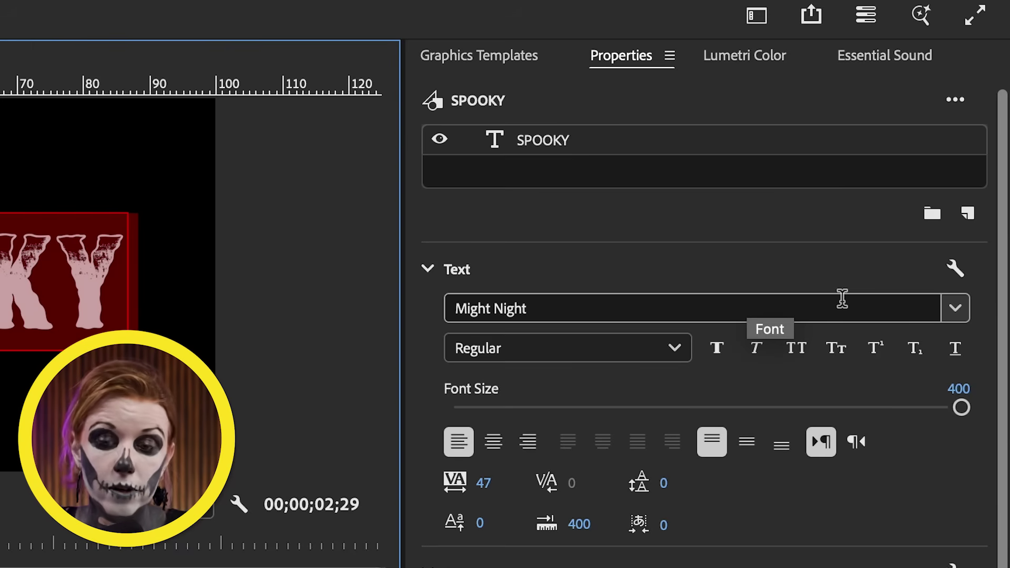
pyautogui.click(497, 445)
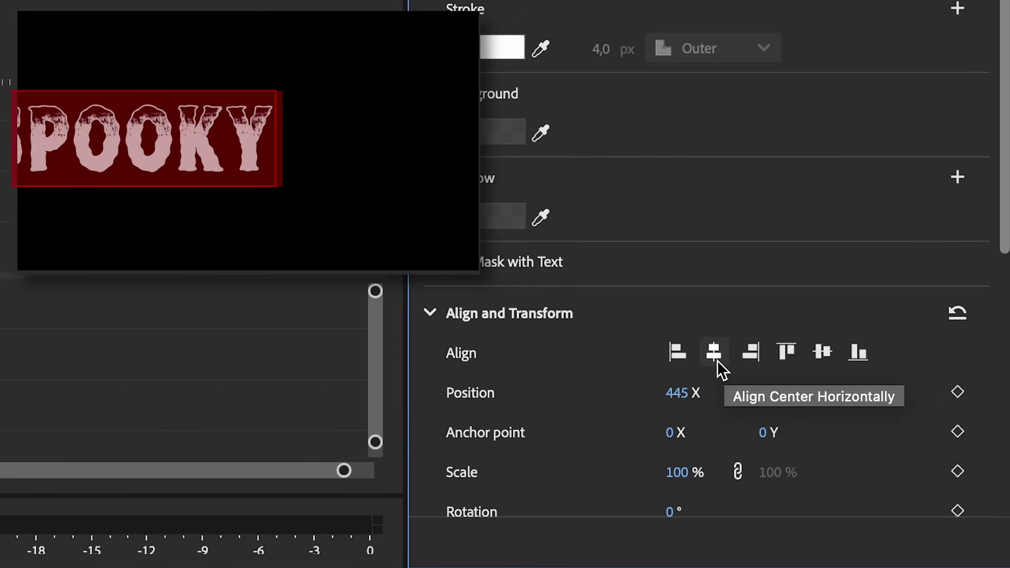
pyautogui.click(717, 362)
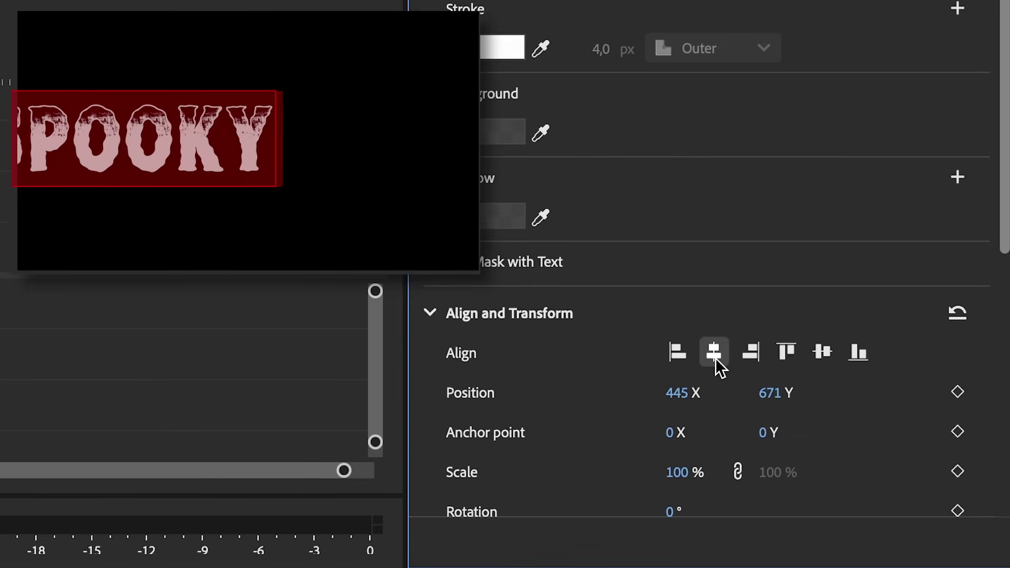
pyautogui.click(824, 354)
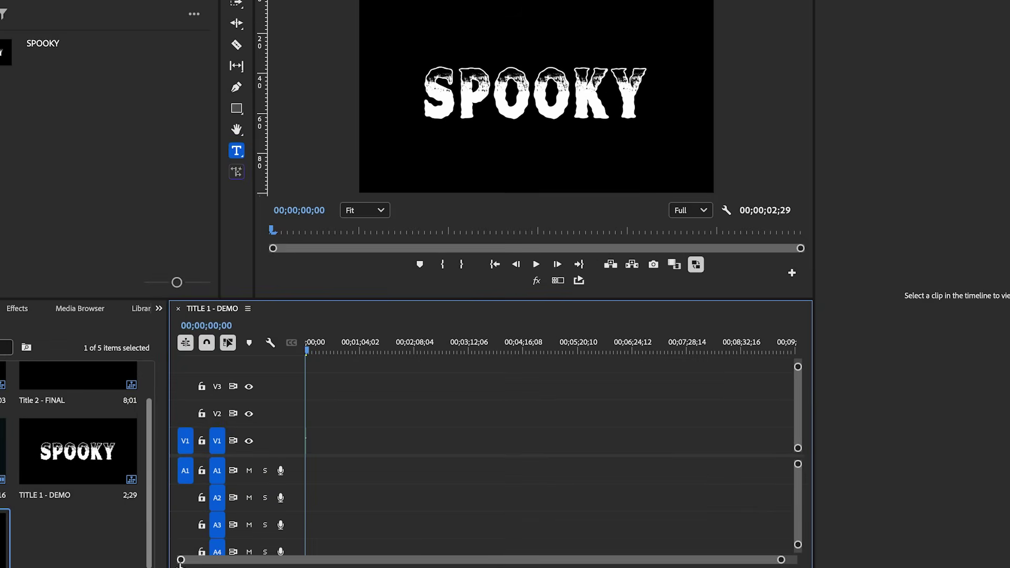
pyautogui.scroll(3, 275, 561)
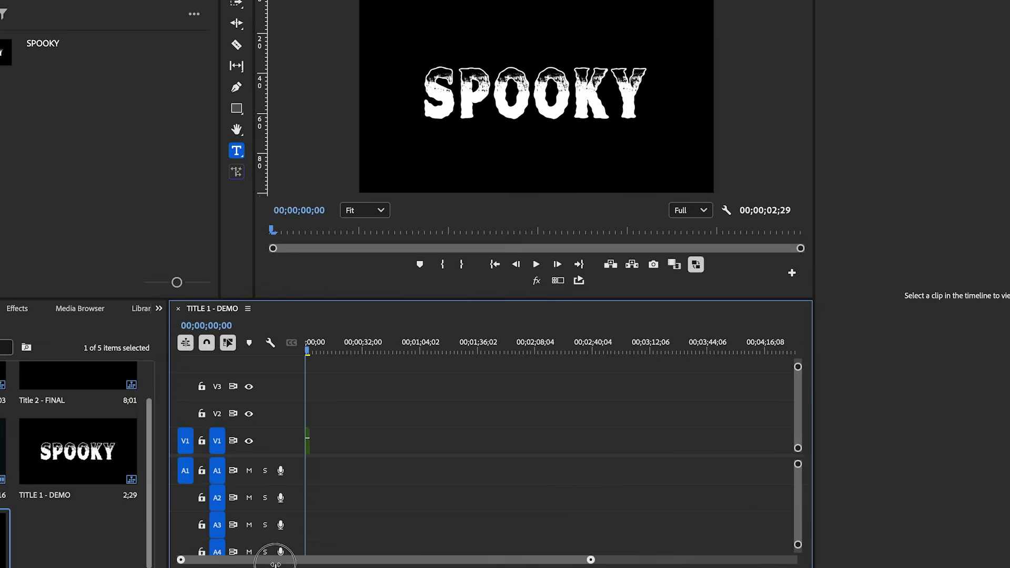
# Step: Lengthen the SPOOKY clip to about eight seconds and select it
pyautogui.scroll(5, 275, 563)
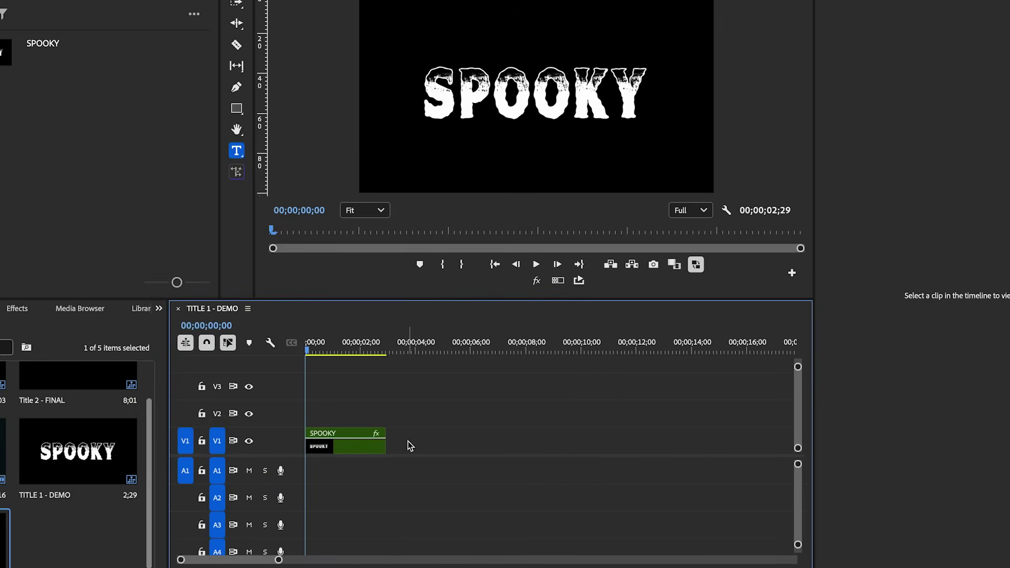
pyautogui.moveTo(388, 433); pyautogui.dragTo(429, 432)
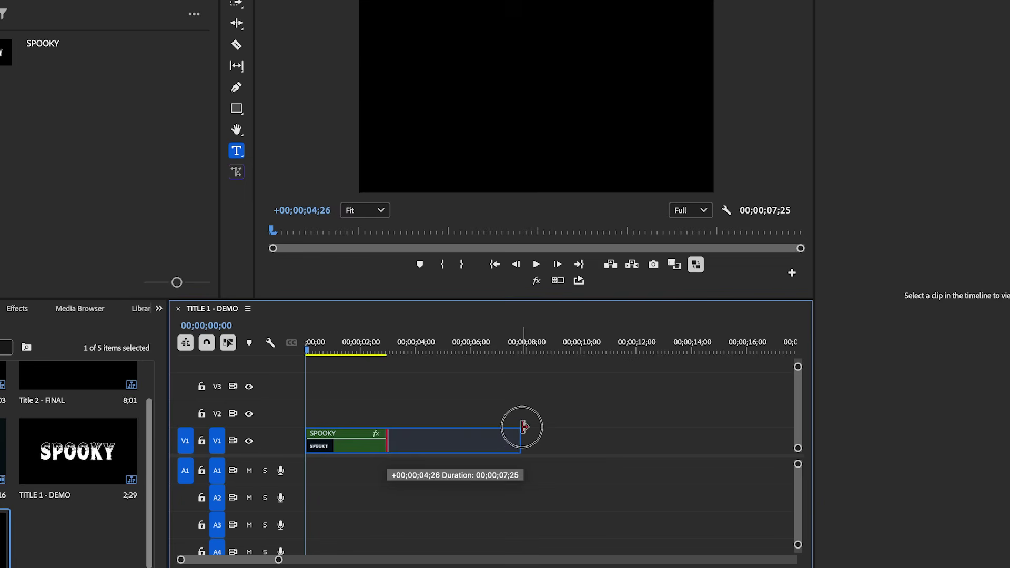
pyautogui.moveTo(524, 426); pyautogui.dragTo(525, 428)
pyautogui.click(413, 450)
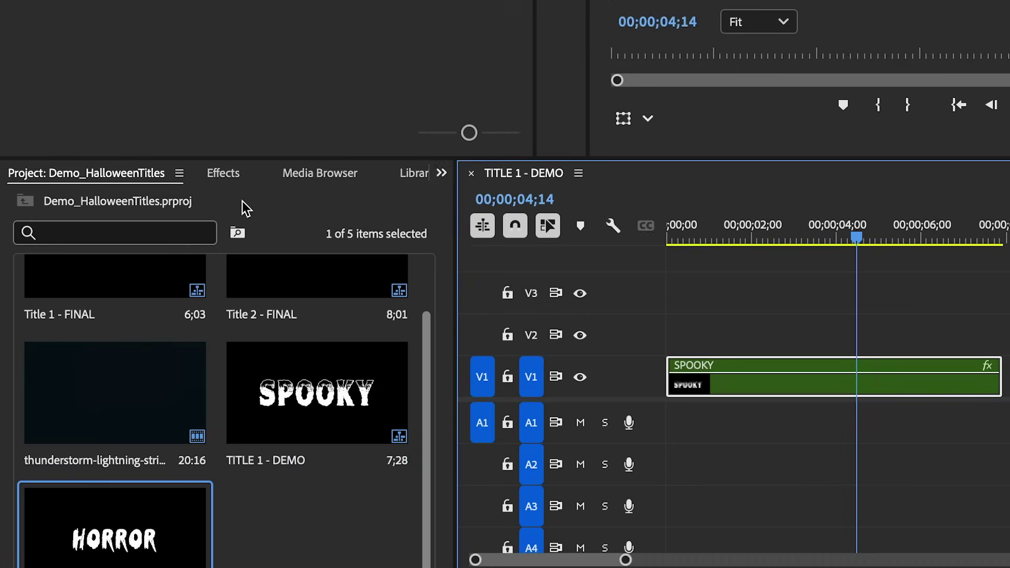
# Step: Apply FI: Wiggle FX to the SPOOKY clip and preview it from the start
pyautogui.click(15, 311)
pyautogui.write('WIGGLE')
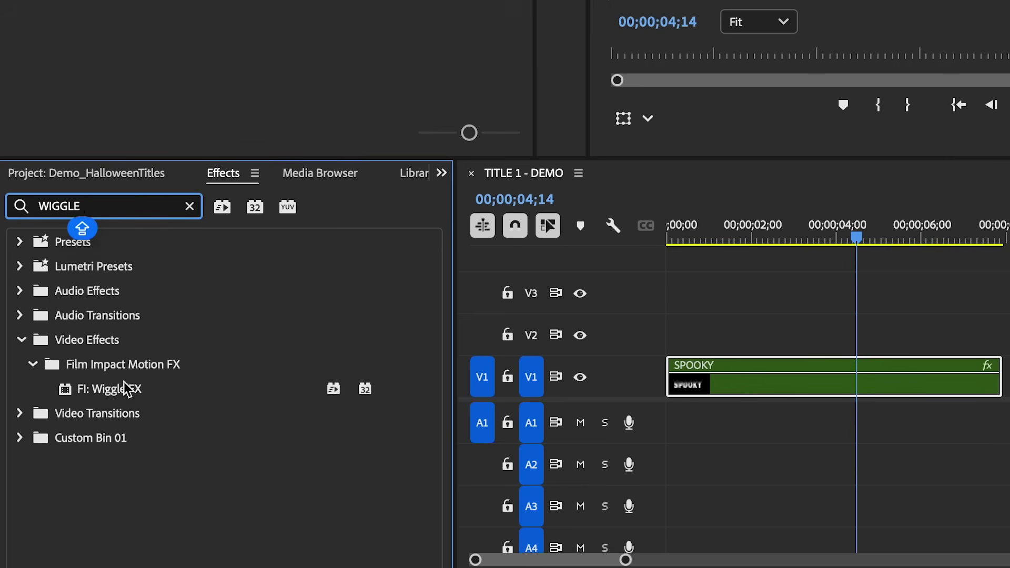
pyautogui.moveTo(127, 391); pyautogui.dragTo(810, 372)
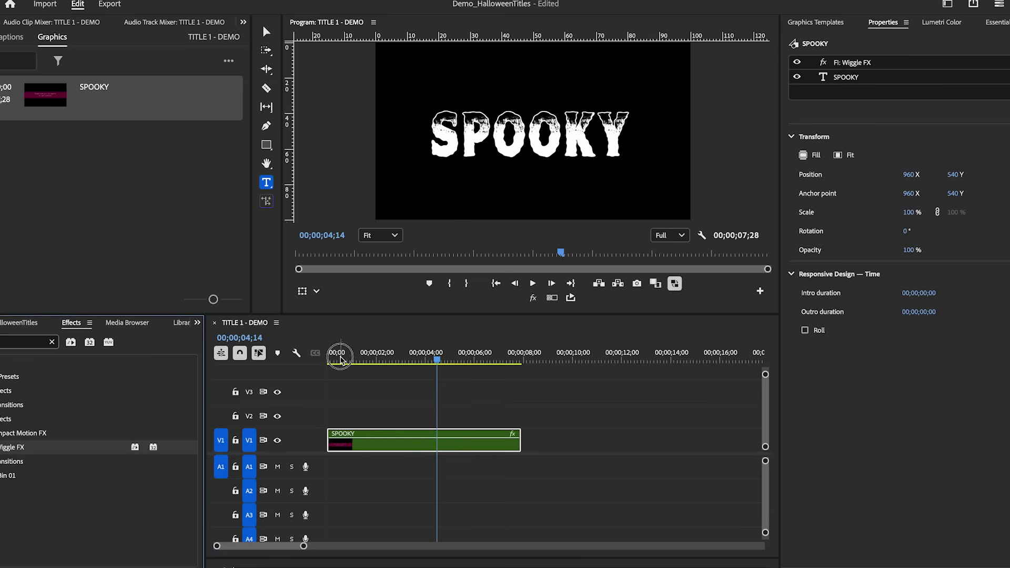
pyautogui.press('Home')
pyautogui.press('space')
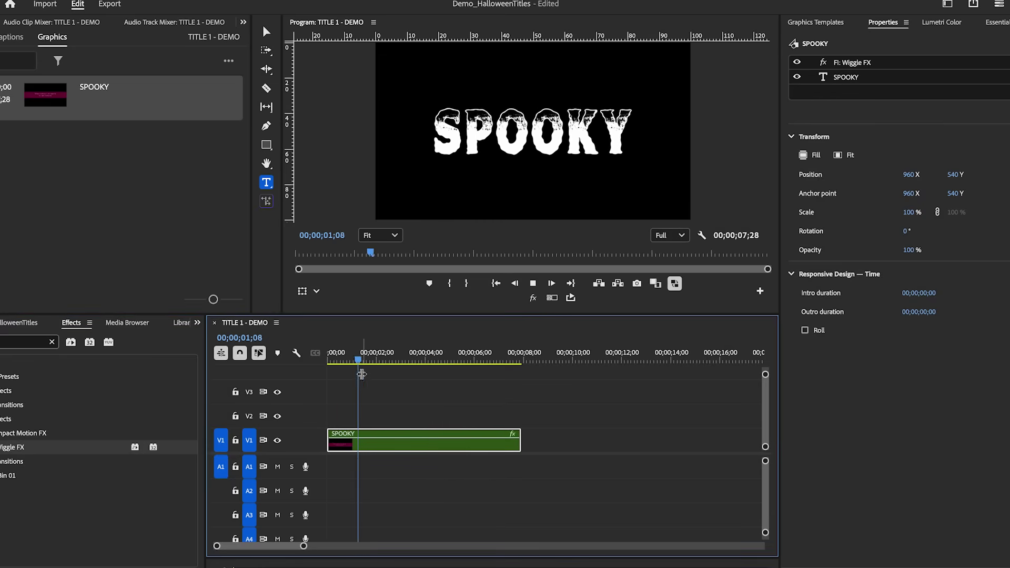
pyautogui.press('space')
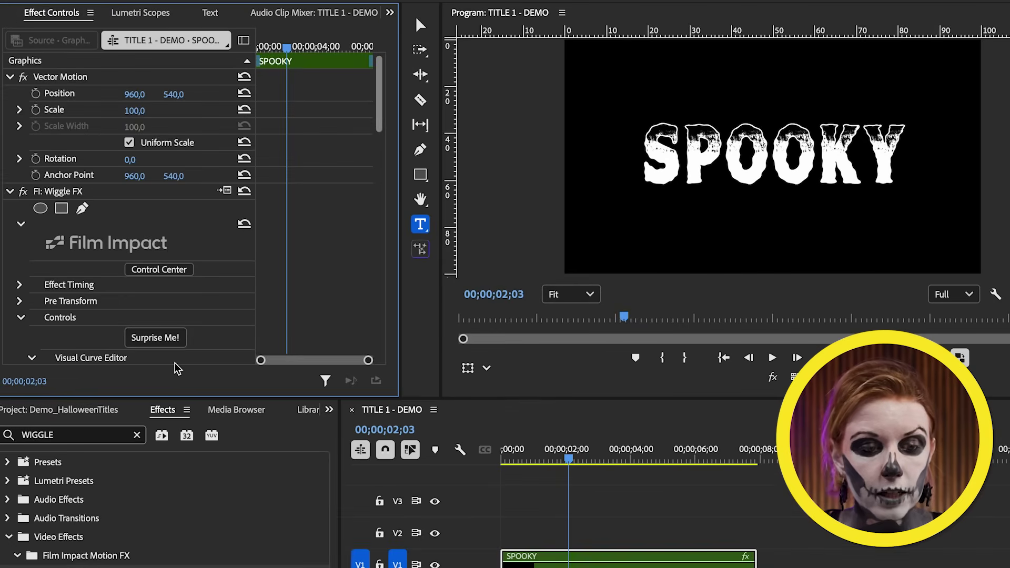
# Step: Enlarge the Effect Controls panel and try a 10% Vertical Range on the wiggle
pyautogui.moveTo(176, 398); pyautogui.dragTo(169, 498)
pyautogui.scroll(-10, 290, 377)
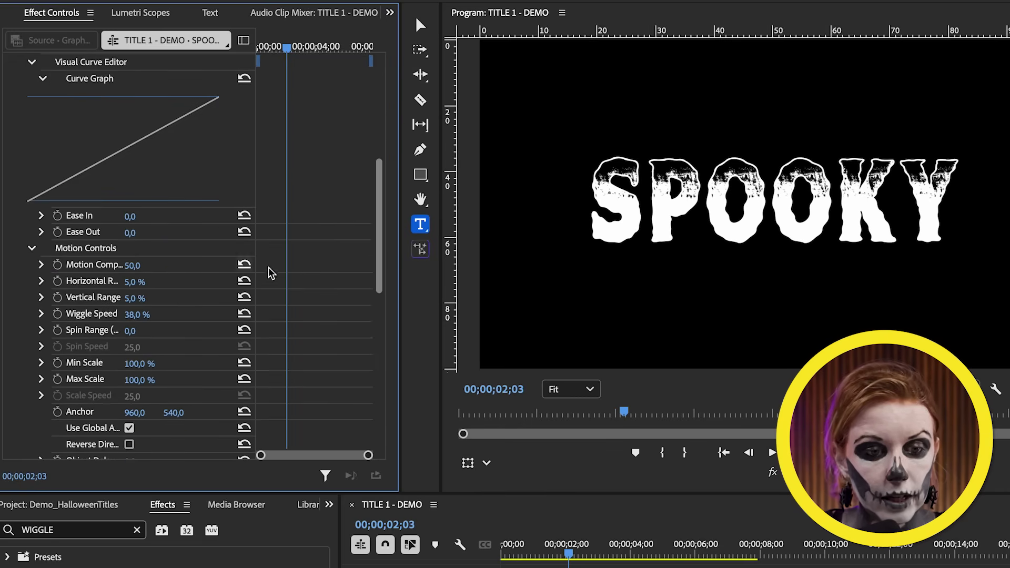
pyautogui.moveTo(256, 253); pyautogui.dragTo(338, 249)
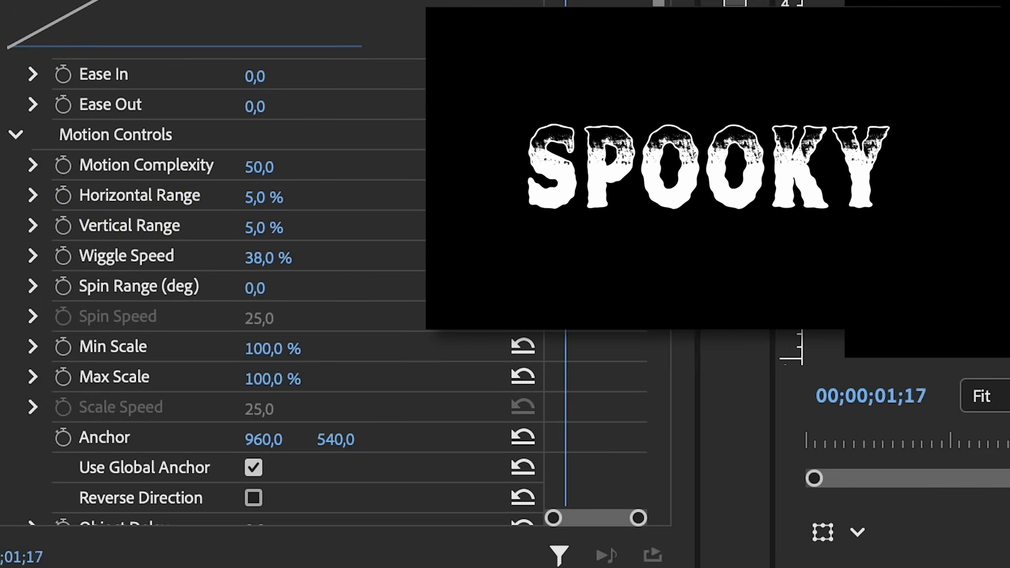
pyautogui.click(255, 205)
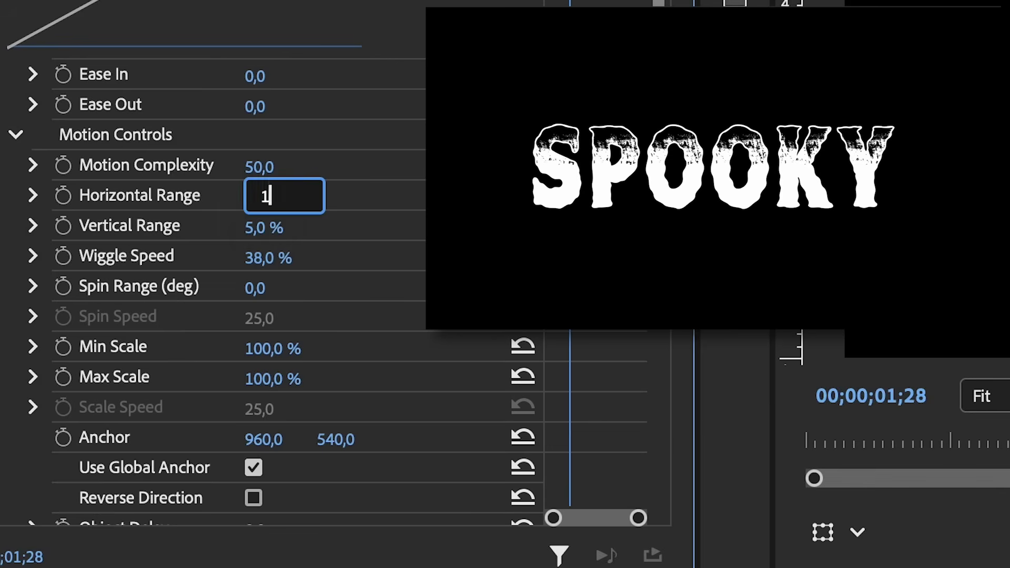
pyautogui.press('Tab')
pyautogui.write('10')
pyautogui.press('Return')
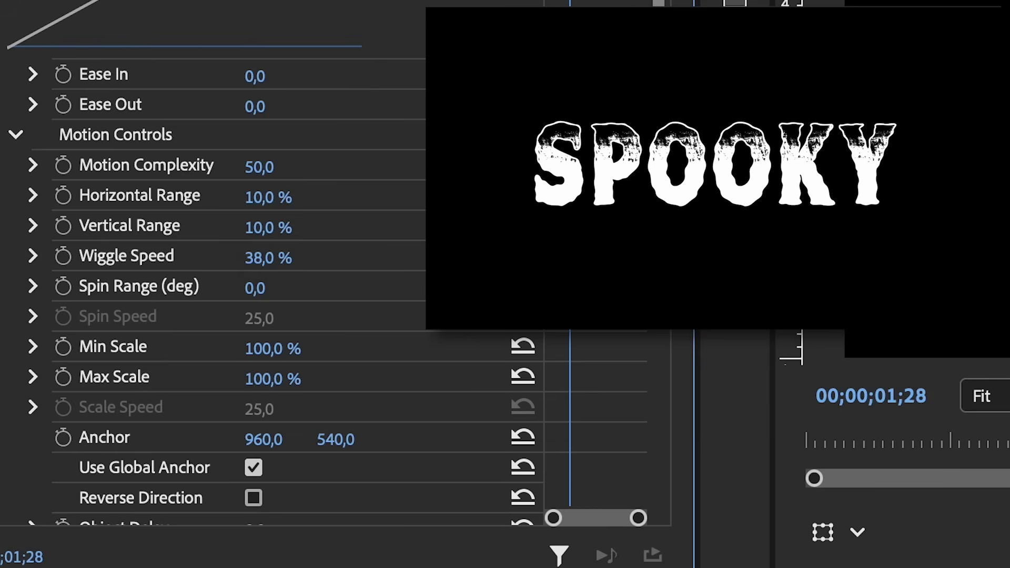
pyautogui.press('space')
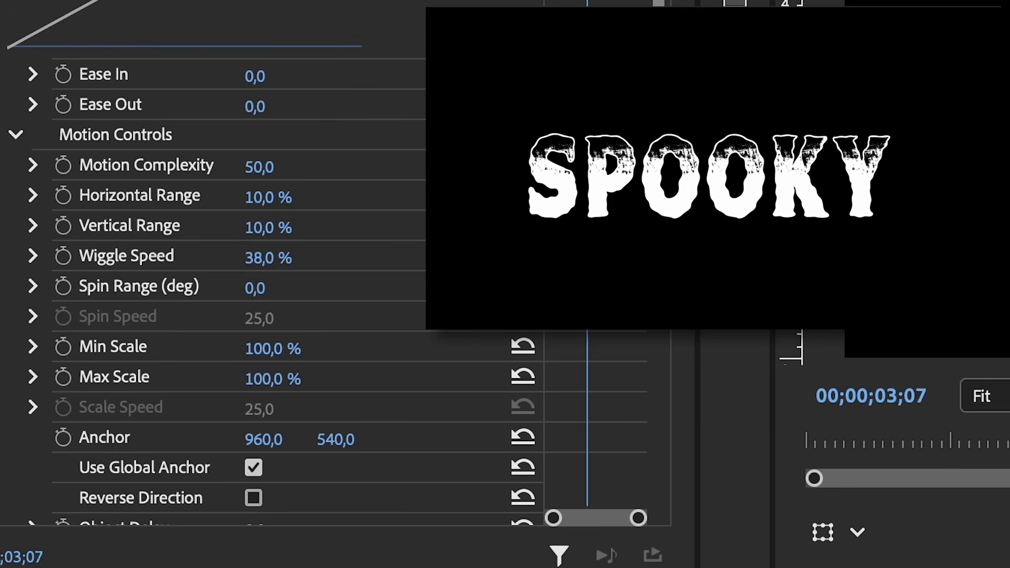
# Step: Settle the wiggle on a 5% Horizontal Range and raise Ease In to 25
pyautogui.write('2')
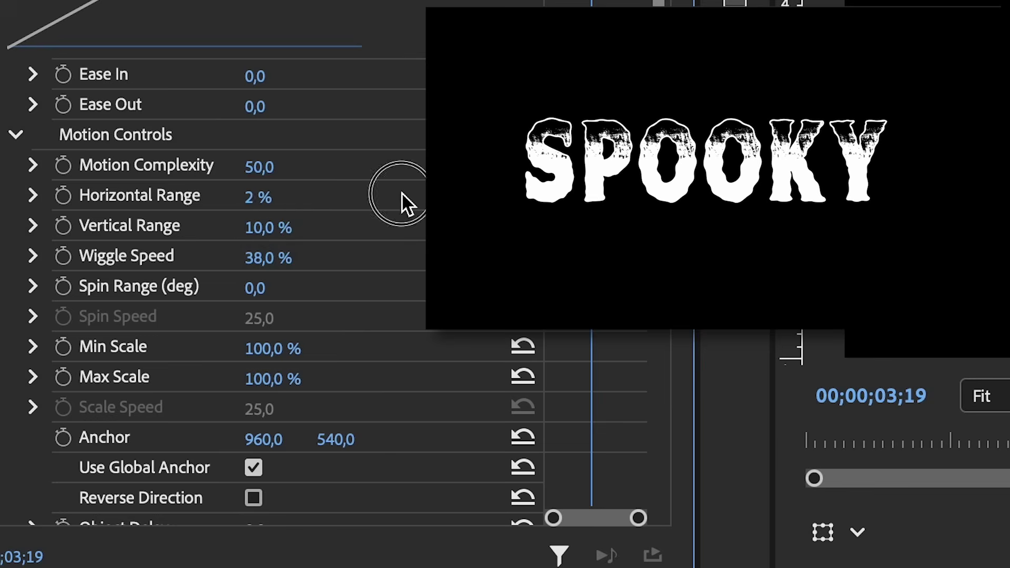
pyautogui.press('Tab')
pyautogui.write('2')
pyautogui.press('Return')
pyautogui.press('space')
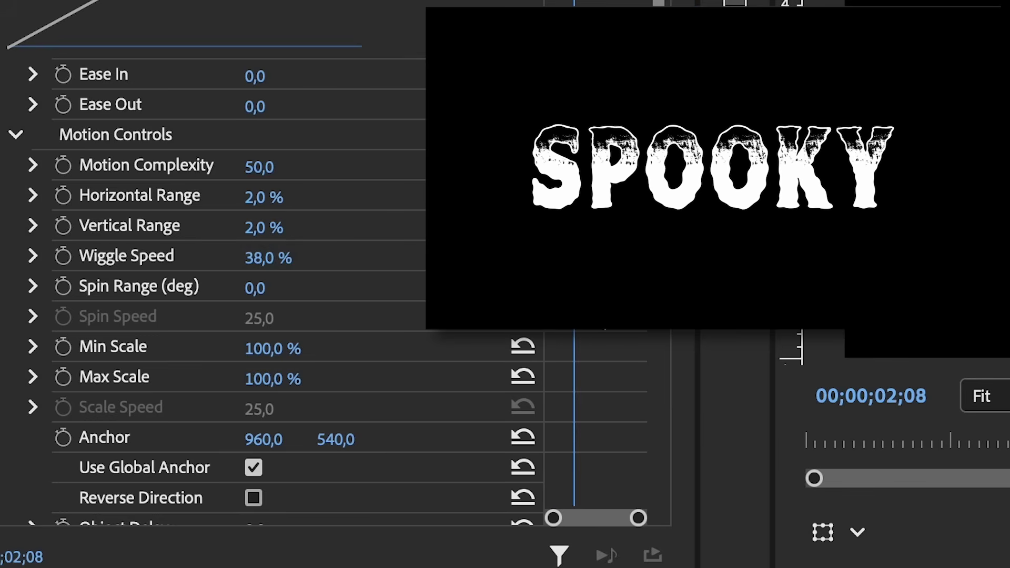
pyautogui.click(285, 193)
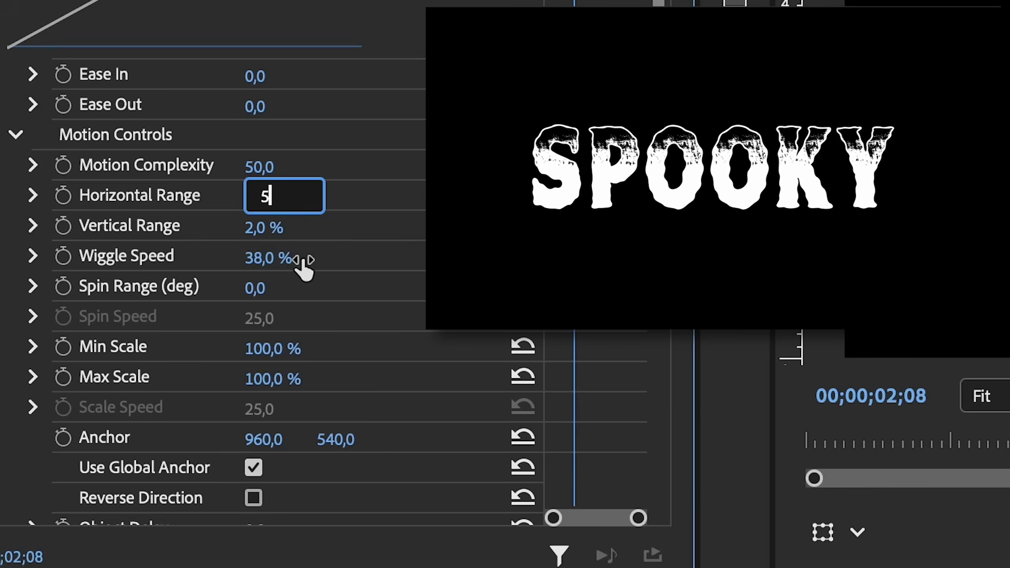
pyautogui.press('Return')
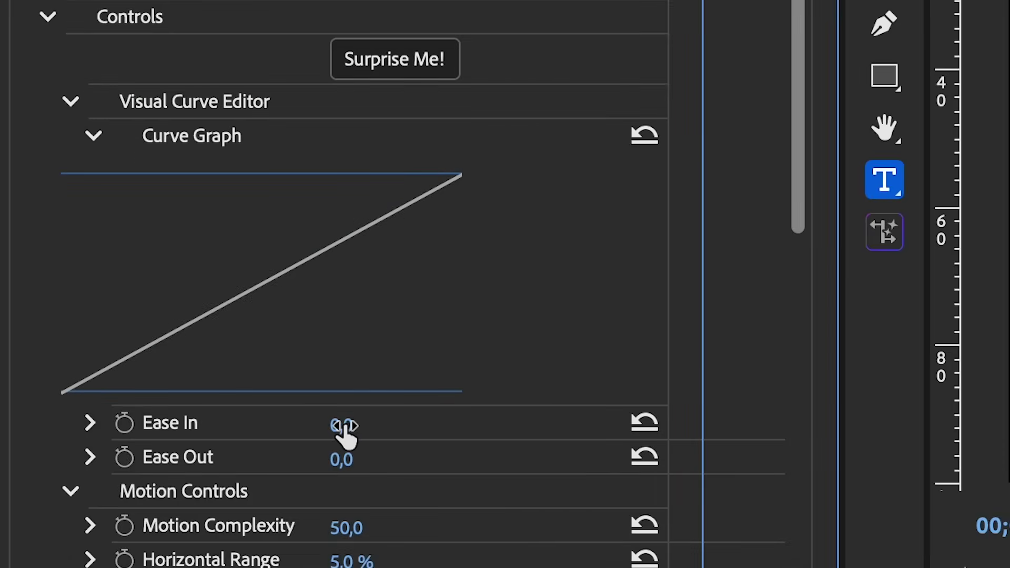
pyautogui.moveTo(340, 425); pyautogui.dragTo(368, 425)
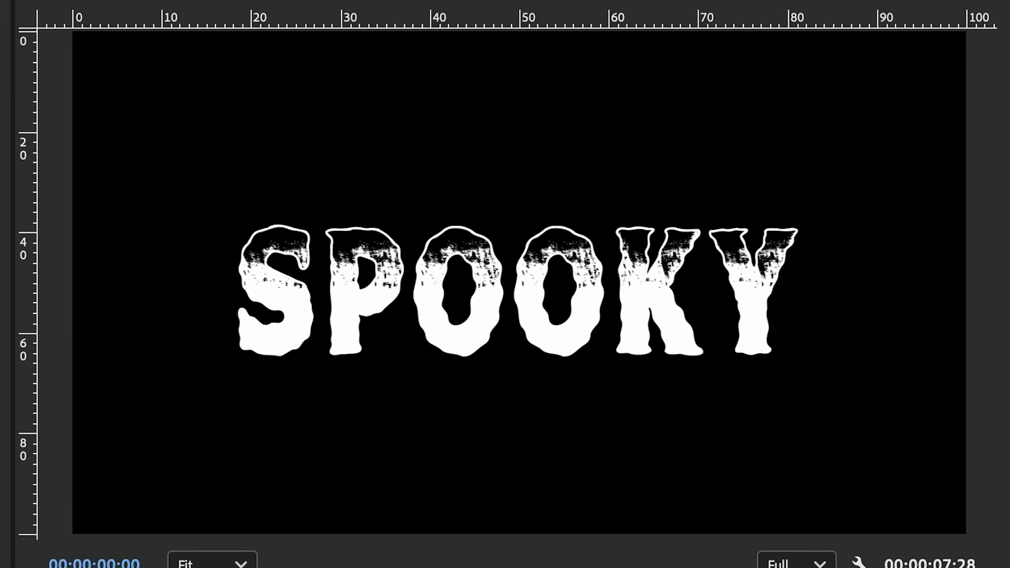
# Step: Search GROW, apply FI: Grow FX to the SPOOKY clip and play it back
pyautogui.press('space')
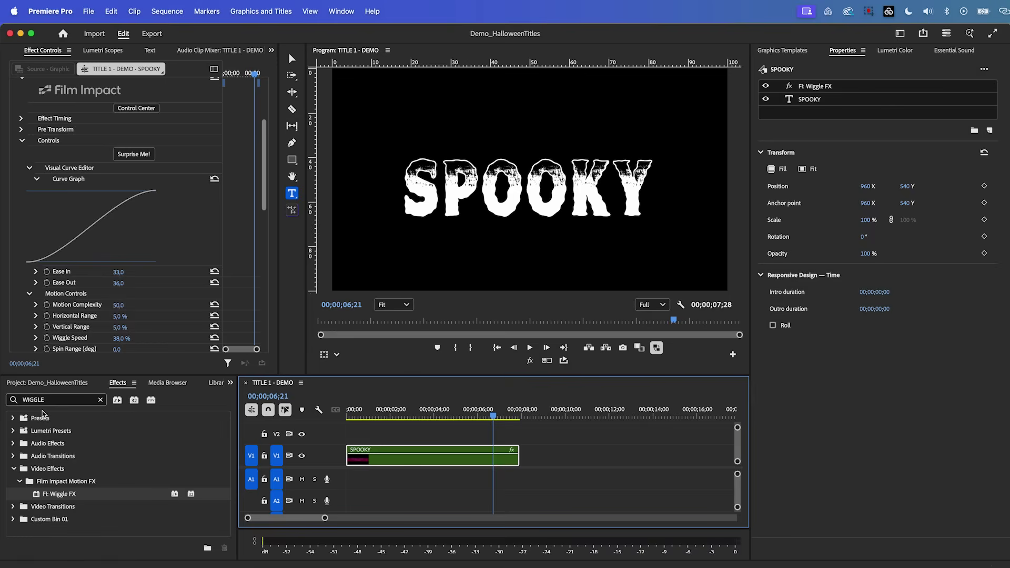
pyautogui.doubleClick(33, 400)
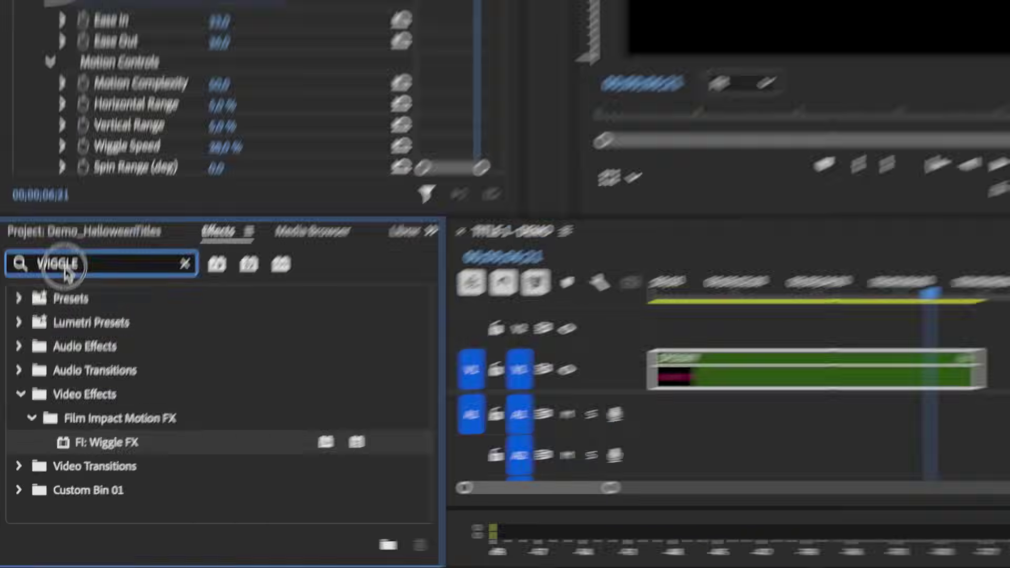
pyautogui.write('GROW')
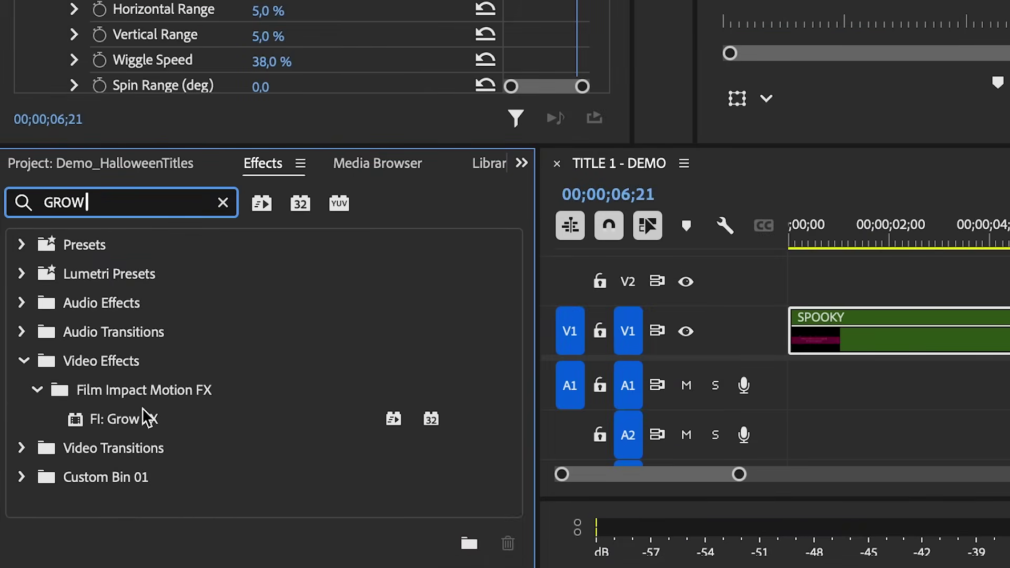
pyautogui.moveTo(84, 429); pyautogui.dragTo(894, 331)
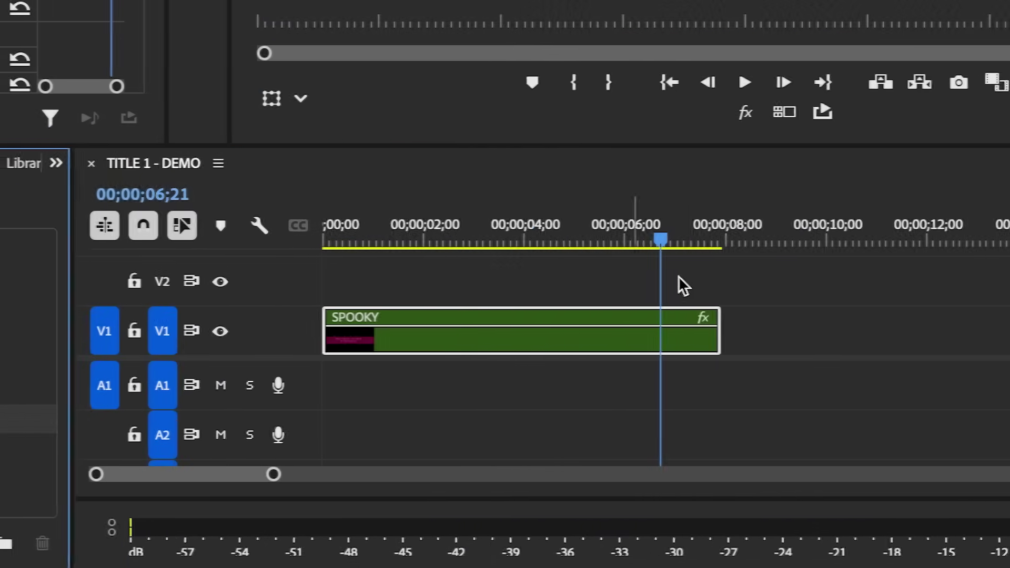
pyautogui.click(802, 234)
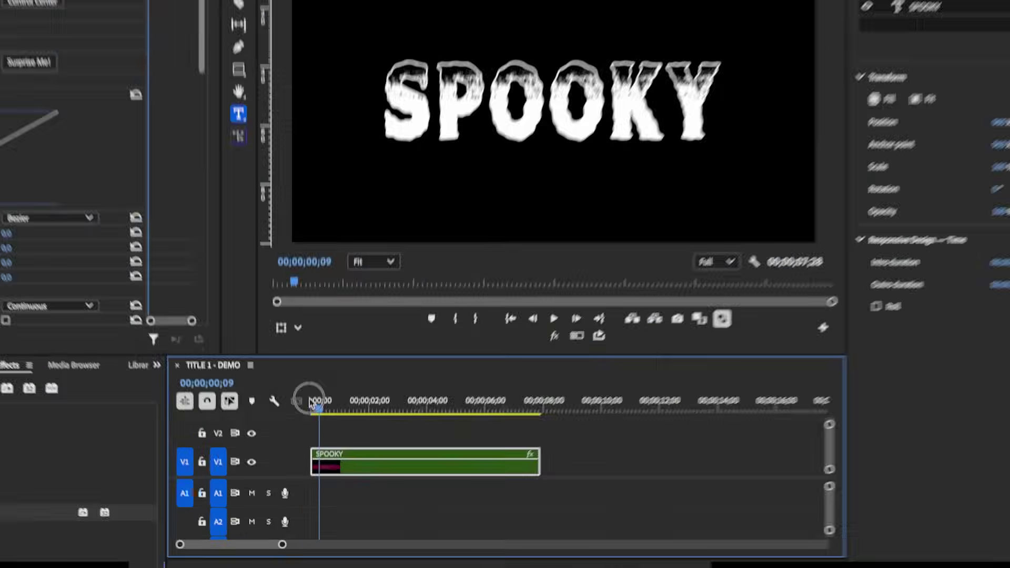
pyautogui.press('space')
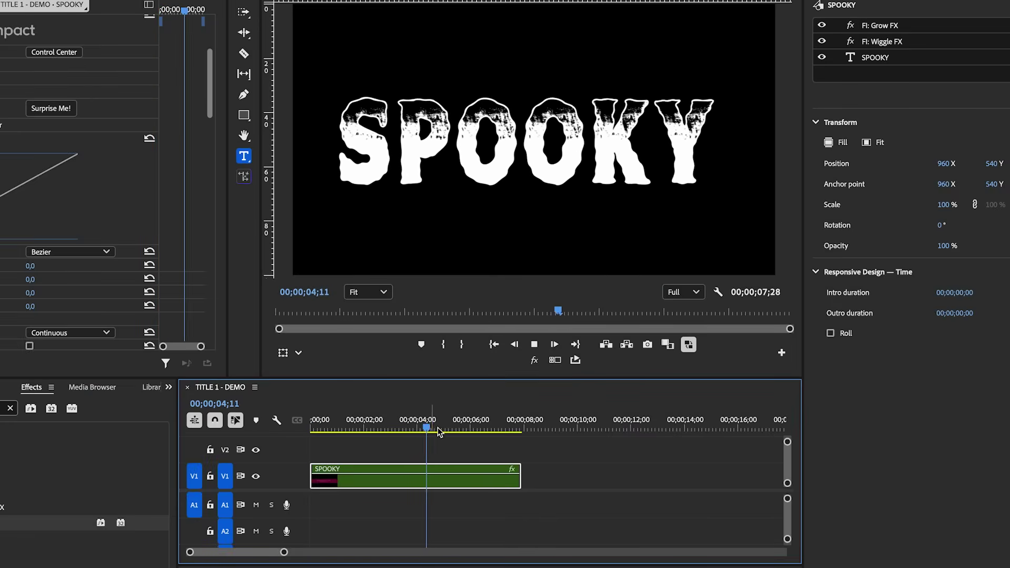
pyautogui.moveTo(420, 429); pyautogui.dragTo(376, 429)
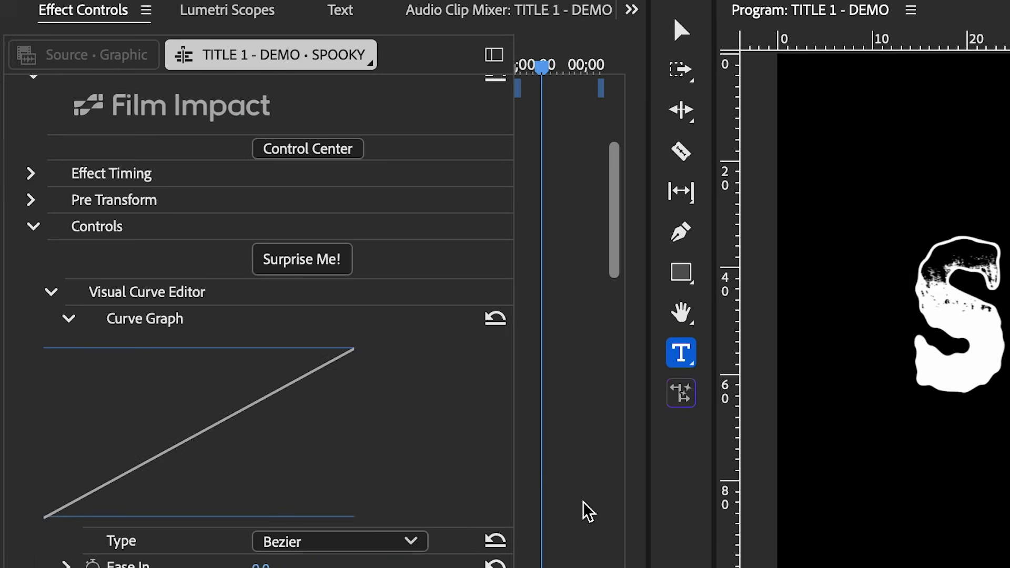
# Step: Set Grow FX to Destination mode with Initial Scale 50 and Target Scale 100
pyautogui.scroll(4, 197, 236)
pyautogui.scroll(3, 587, 510)
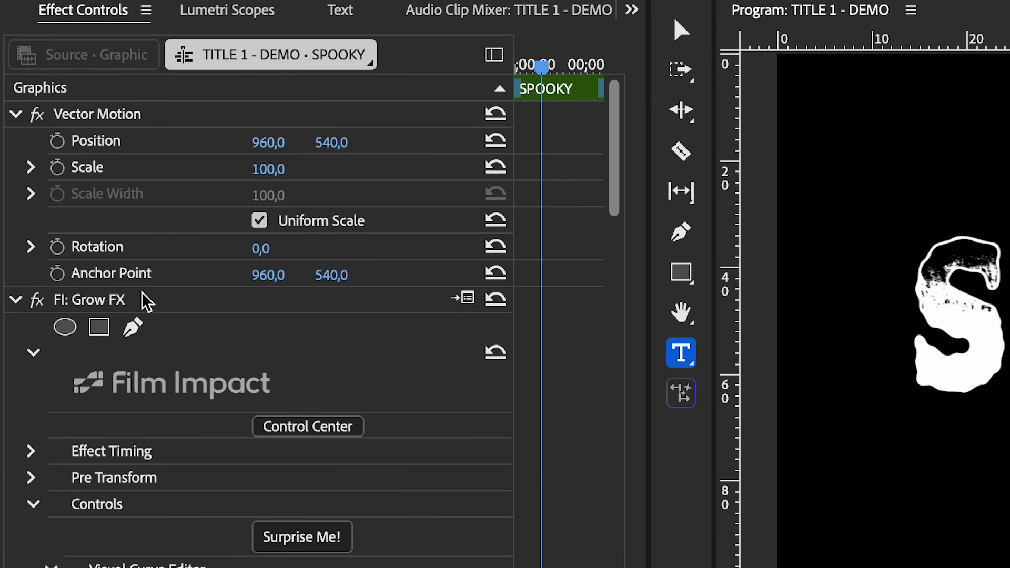
pyautogui.click(127, 305)
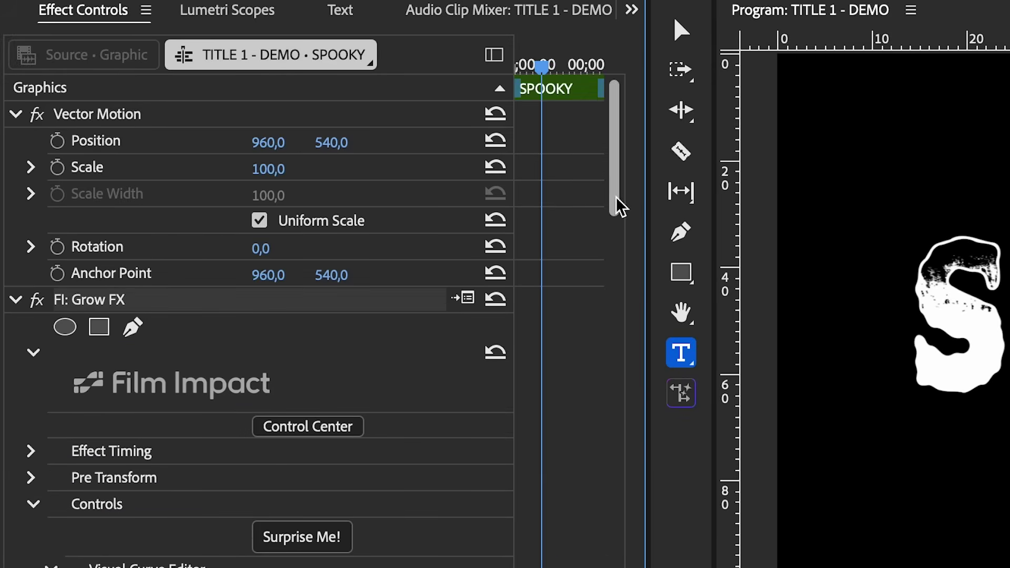
pyautogui.moveTo(615, 204); pyautogui.dragTo(605, 346)
pyautogui.click(424, 330)
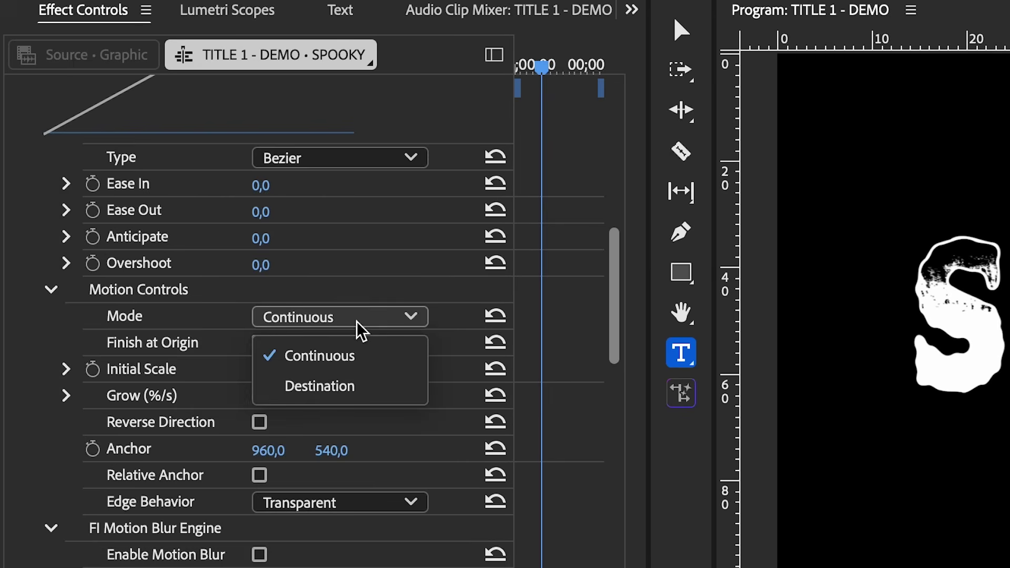
pyautogui.click(348, 384)
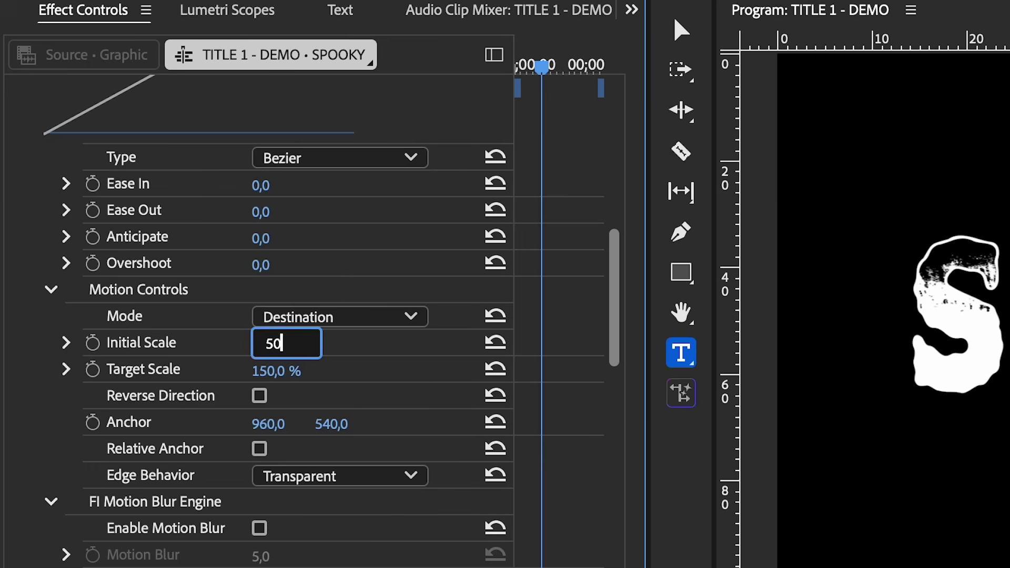
pyautogui.press('Return')
pyautogui.click(272, 371)
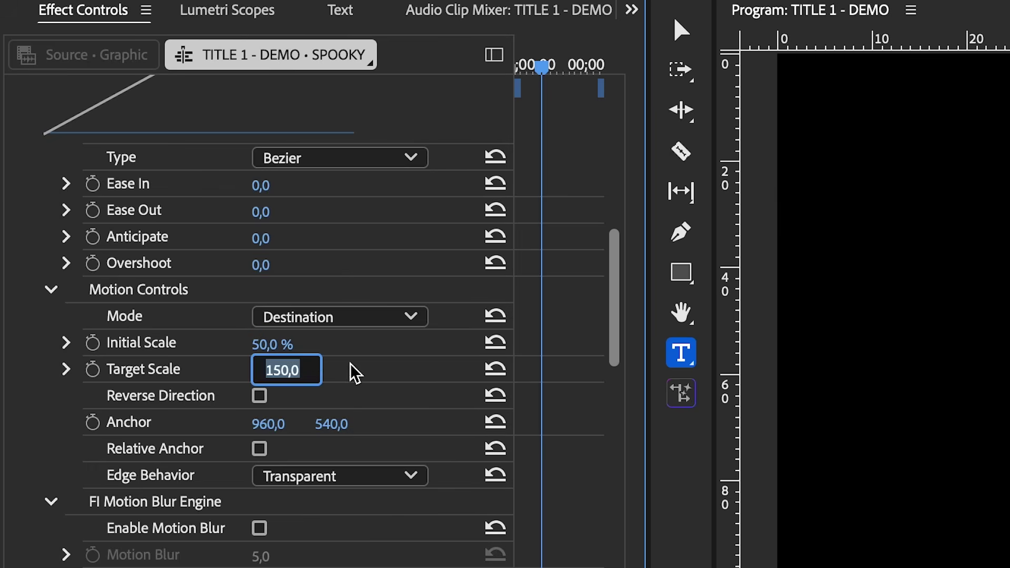
pyautogui.press('Return')
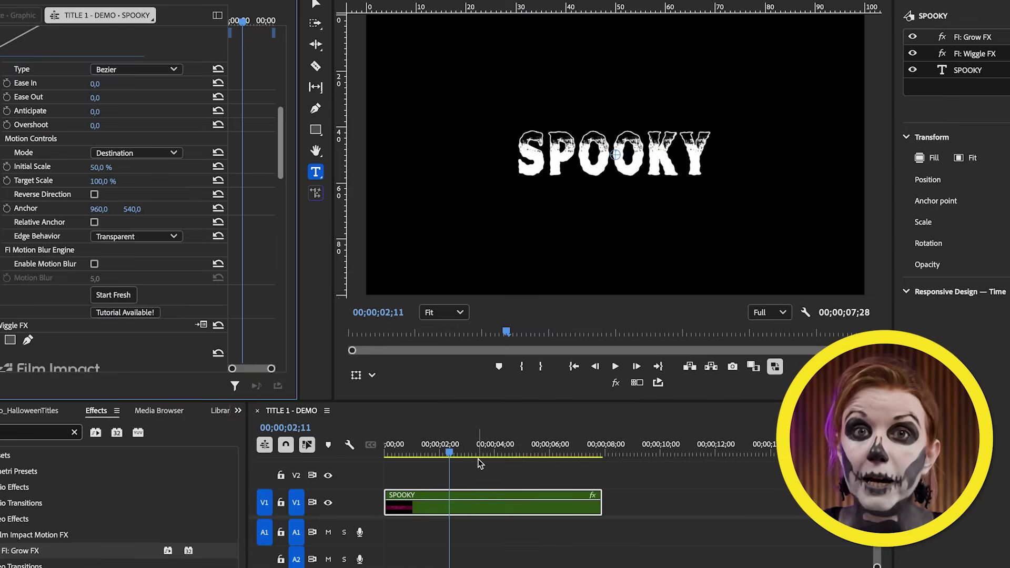
# Step: Preview SPOOKY growing from 50% to 100% scale
pyautogui.moveTo(480, 457); pyautogui.dragTo(364, 466)
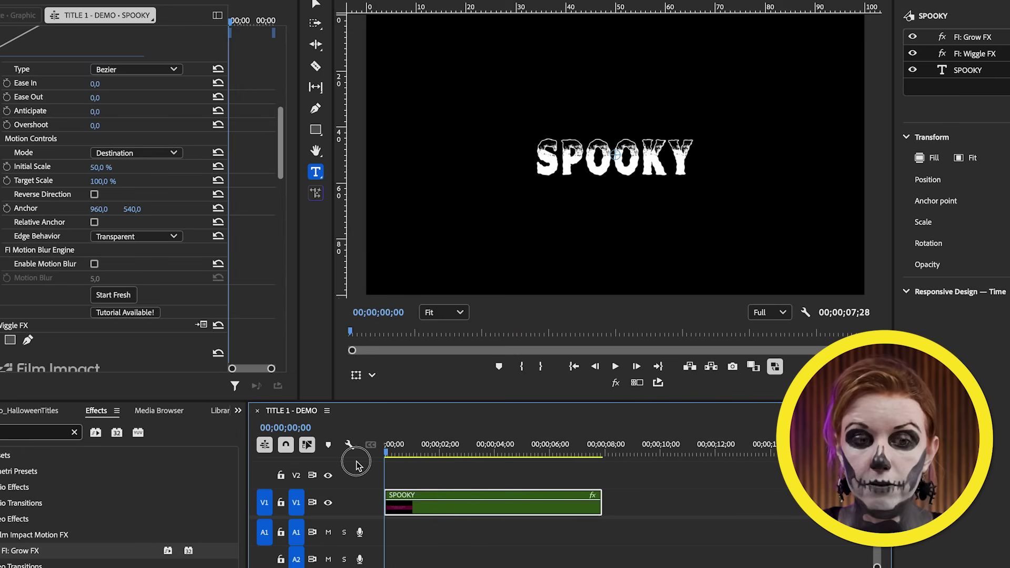
pyautogui.press('space')
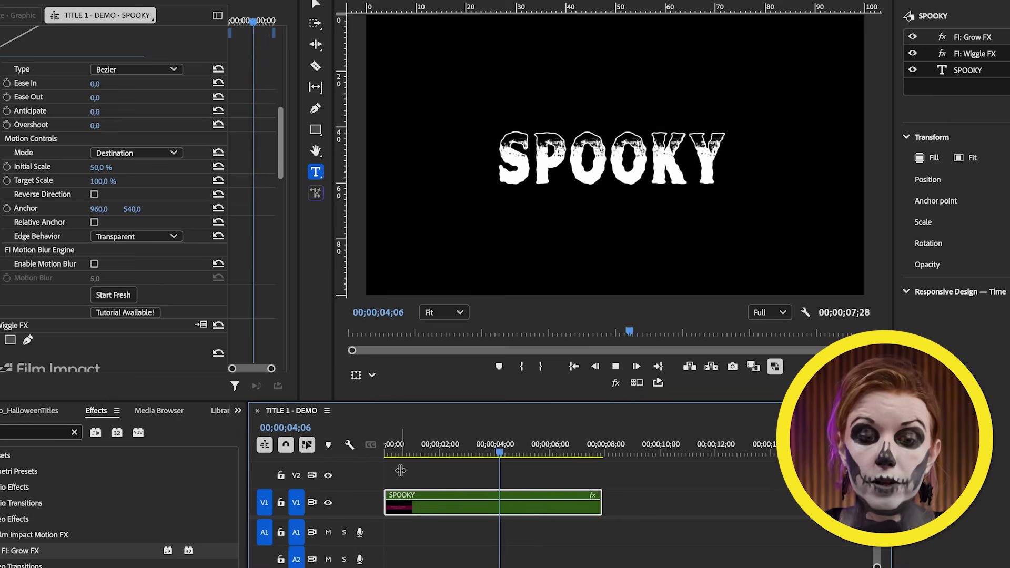
pyautogui.press('space')
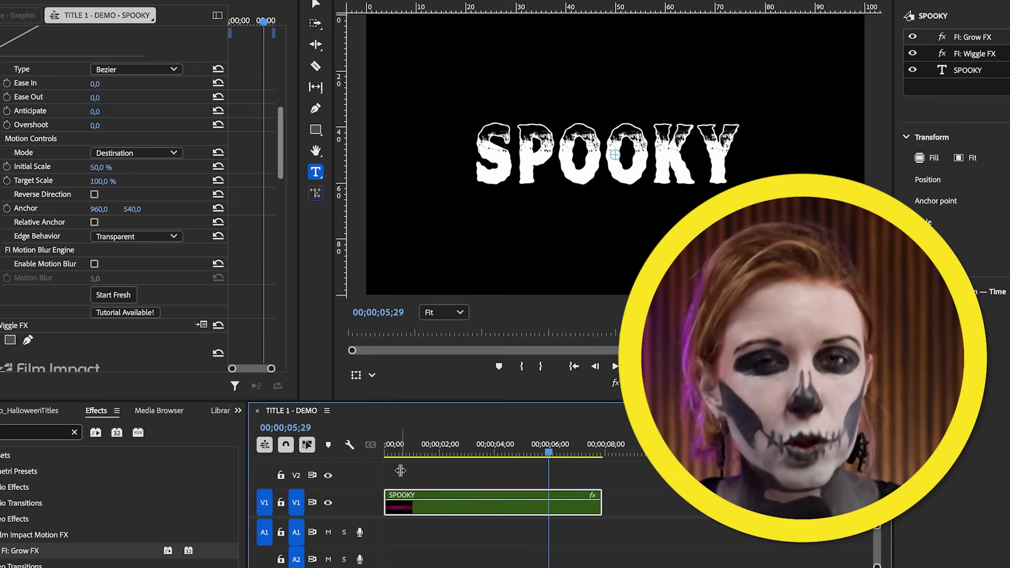
pyautogui.click(17, 434)
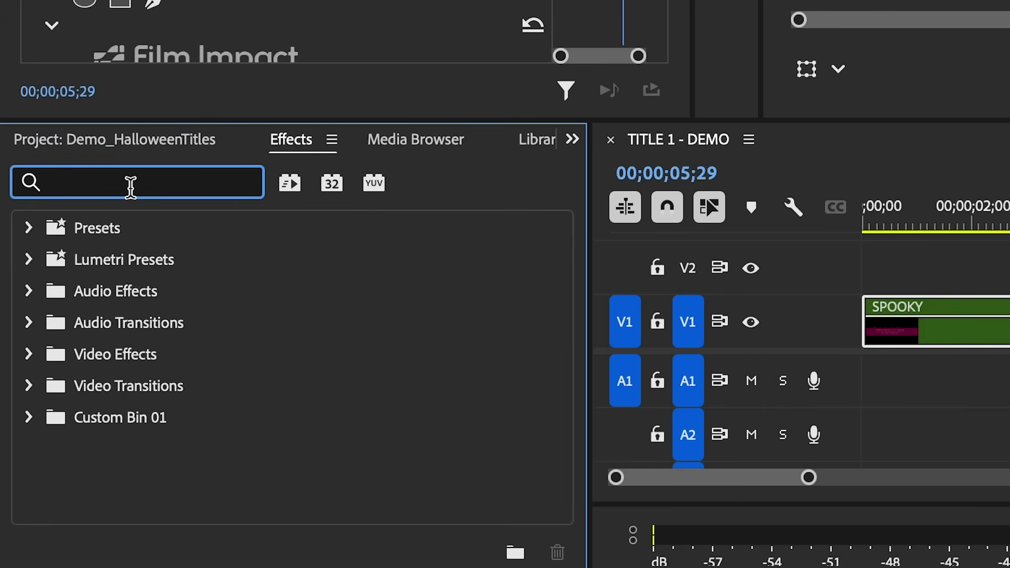
# Step: Search 'echo gl' and apply FI: Echo Glow FX to SPOOKY, scrubbing to preview it
pyautogui.write('echo glow')
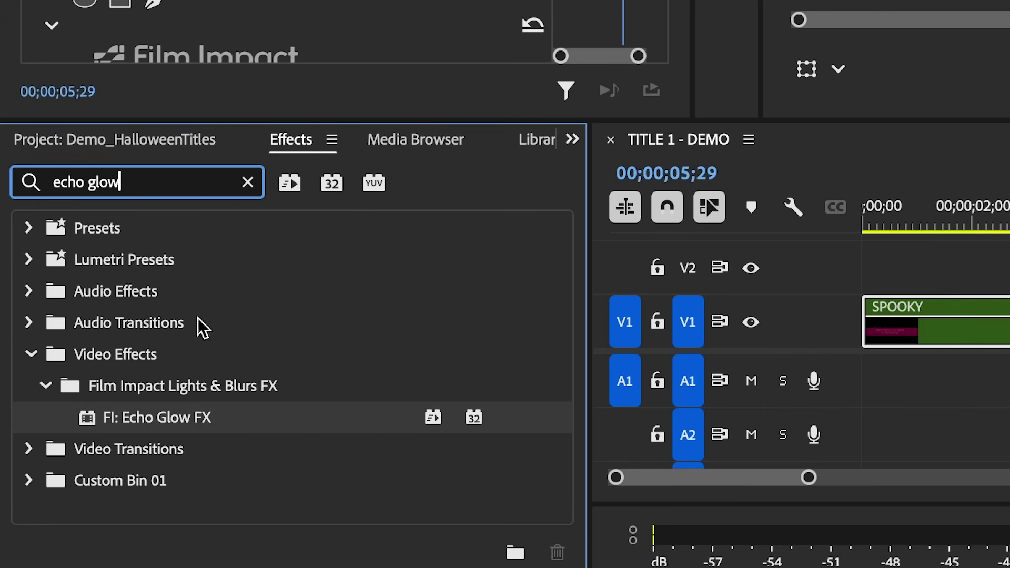
pyautogui.moveTo(192, 408); pyautogui.dragTo(973, 307)
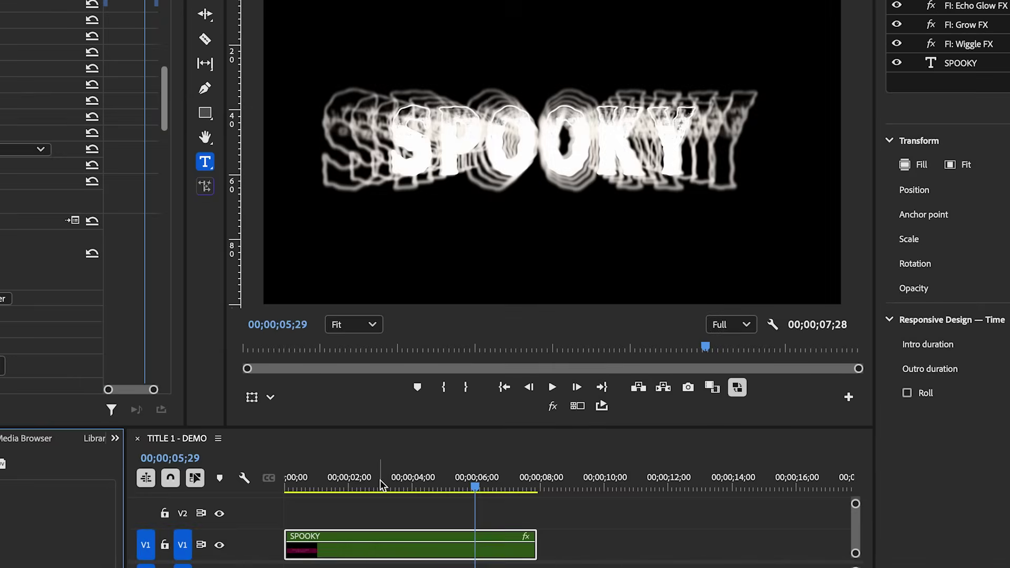
pyautogui.moveTo(383, 484); pyautogui.dragTo(404, 501)
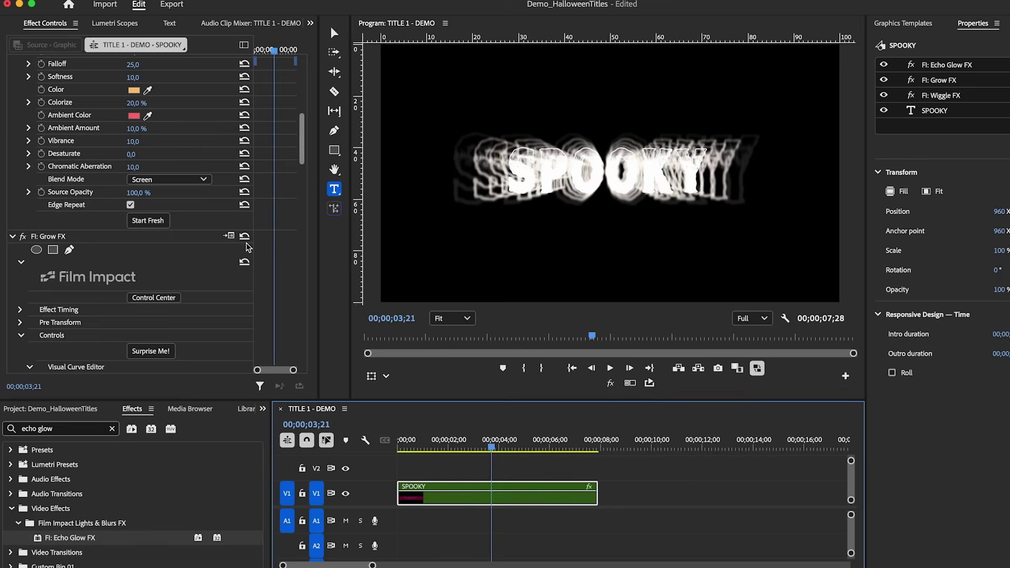
# Step: Set Echo Glow FX Steps to 4
pyautogui.scroll(10, 248, 268)
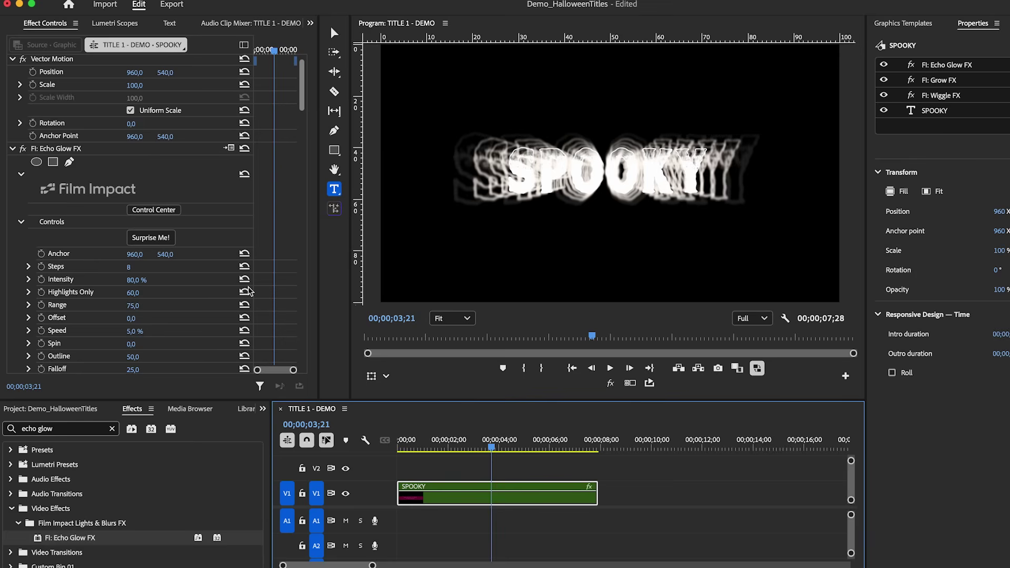
pyautogui.click(81, 149)
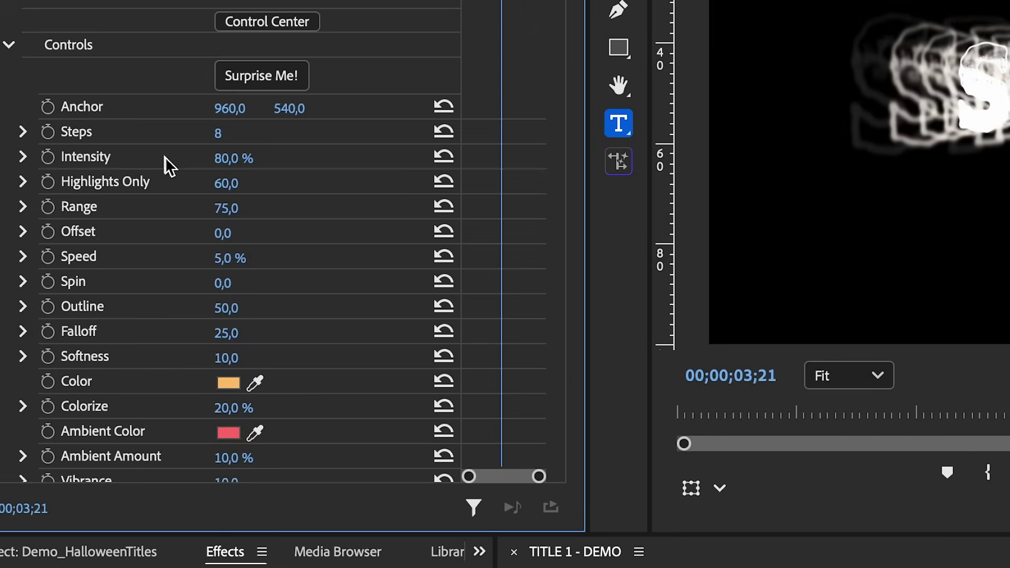
pyautogui.click(216, 138)
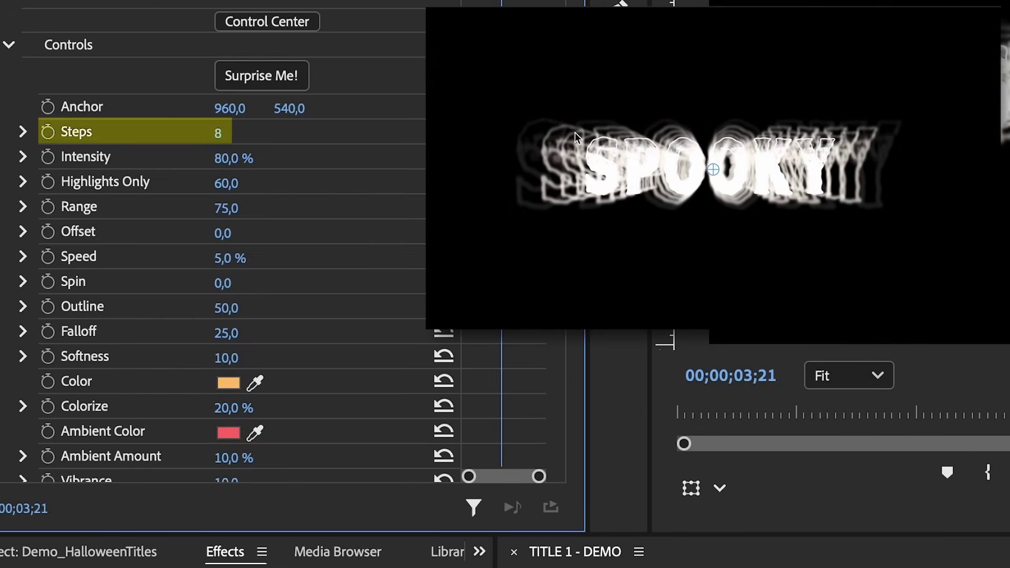
pyautogui.click(228, 136)
pyautogui.write('4')
pyautogui.press('Return')
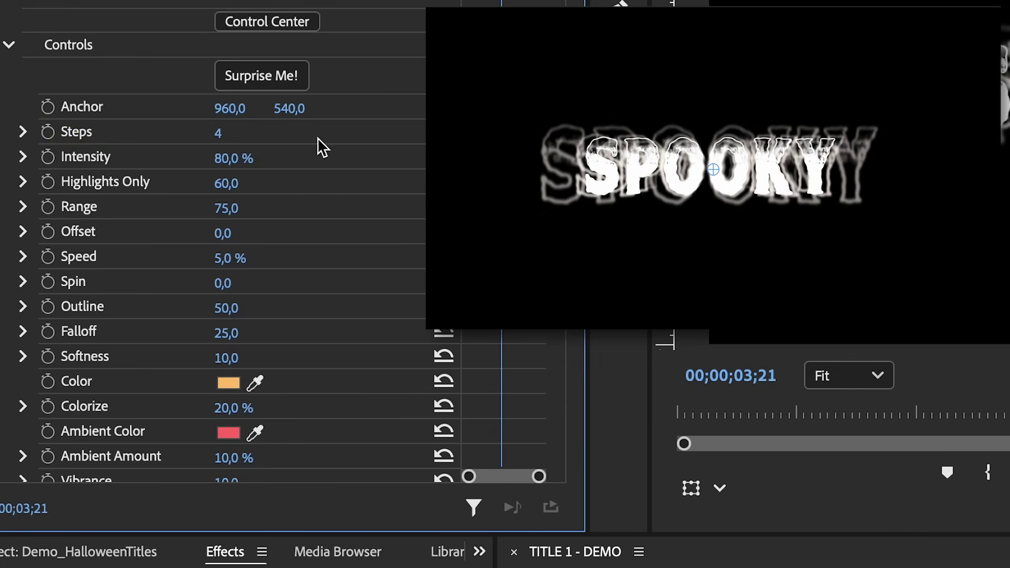
# Step: Set Echo Glow Offset to 74, Softness to 61 and Highlights Only to 80
pyautogui.scroll(-1, 318, 147)
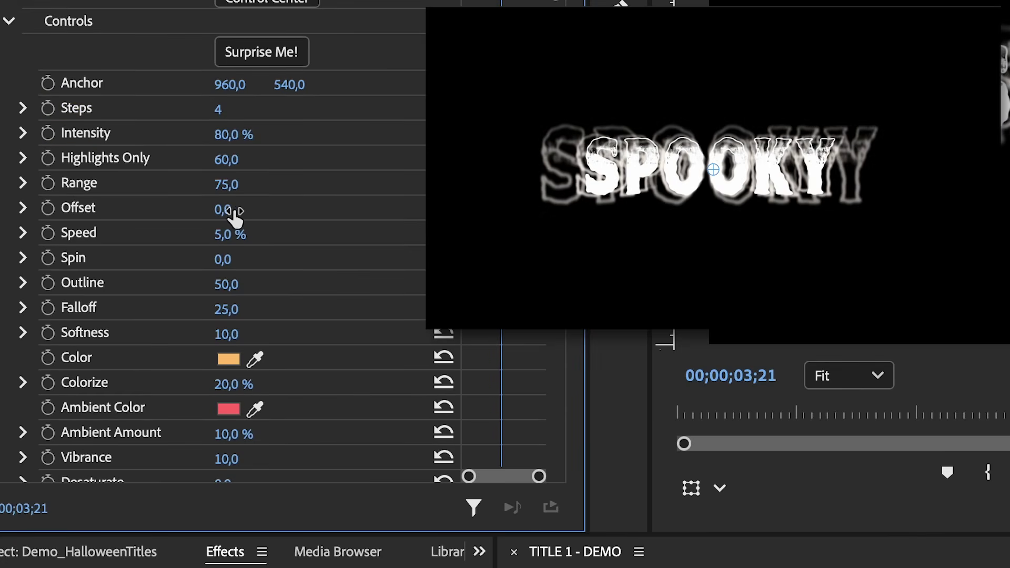
pyautogui.moveTo(226, 210); pyautogui.dragTo(255, 209)
pyautogui.press('space')
pyautogui.press('space')
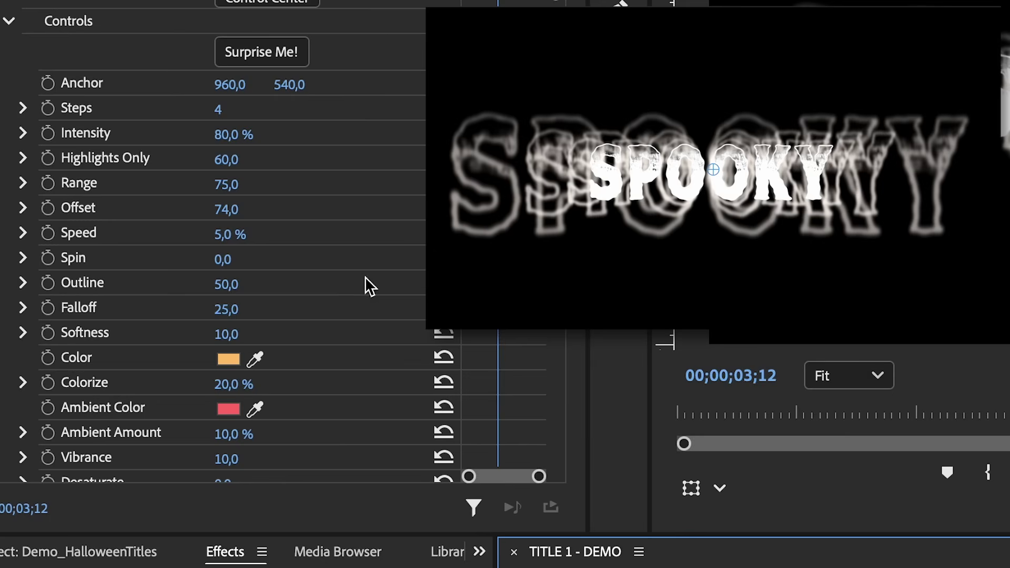
pyautogui.click(141, 334)
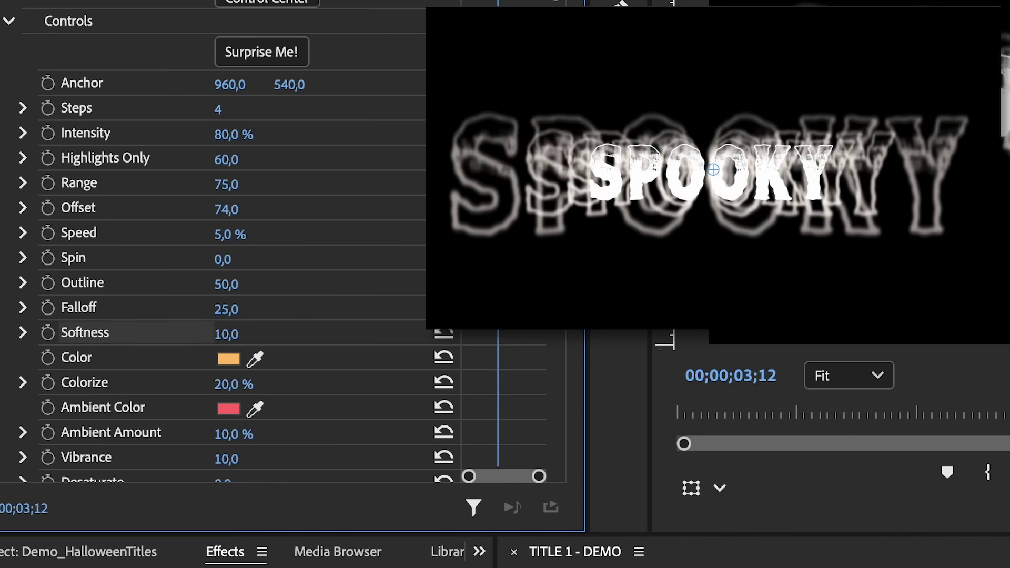
pyautogui.moveTo(226, 335); pyautogui.dragTo(248, 336)
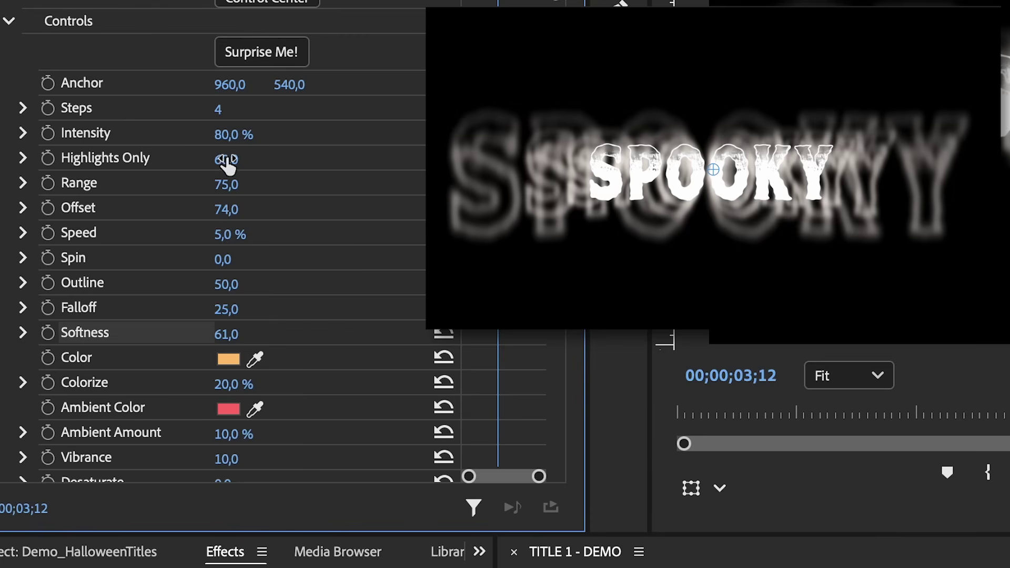
pyautogui.moveTo(227, 160)
pyautogui.mouseDown()
pyautogui.moveTo(202, 160)
pyautogui.moveTo(237, 159)
pyautogui.mouseUp()
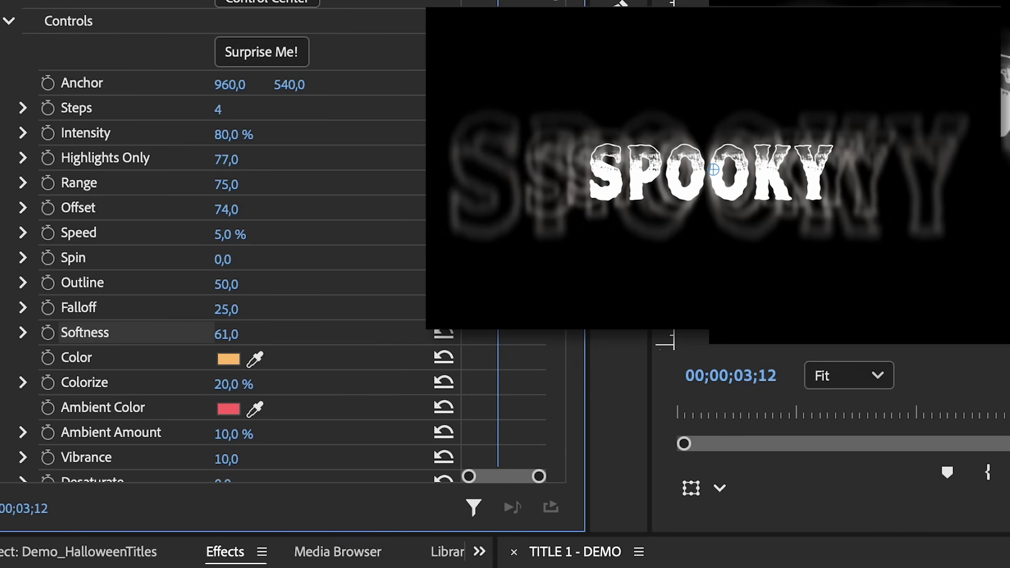
pyautogui.moveTo(236, 159); pyautogui.dragTo(236, 159)
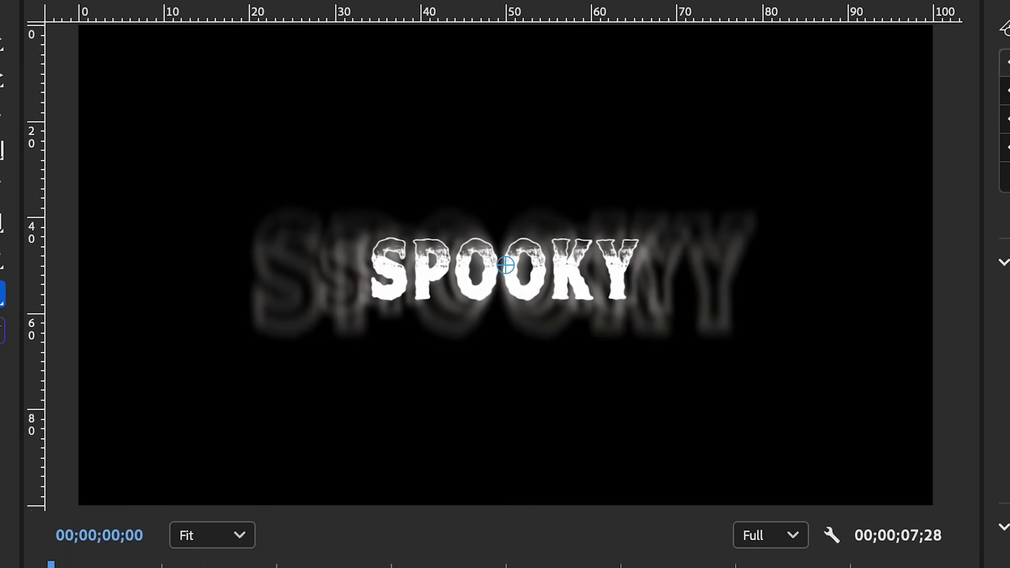
pyautogui.press('space')
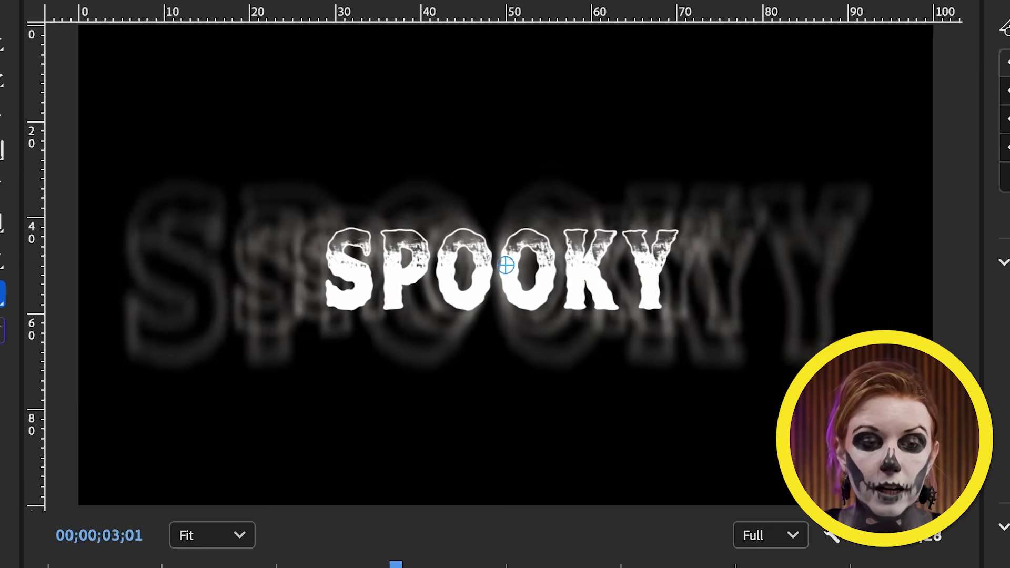
pyautogui.press('j')
pyautogui.press('j')
pyautogui.press('j')
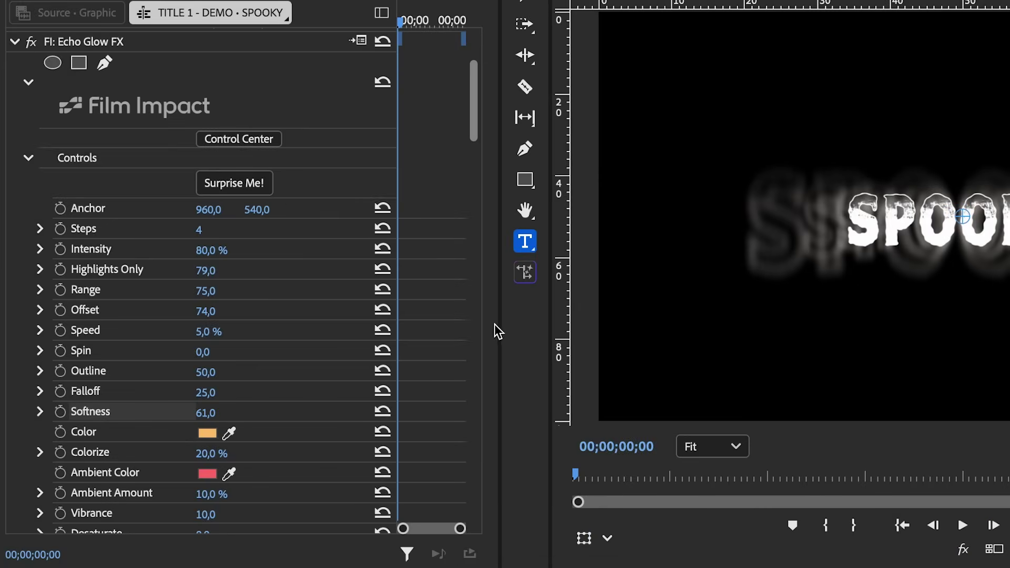
# Step: Widen Effect Controls and keyframe Echo Glow Intensity to 40% at one second
pyautogui.moveTo(499, 330); pyautogui.dragTo(812, 344)
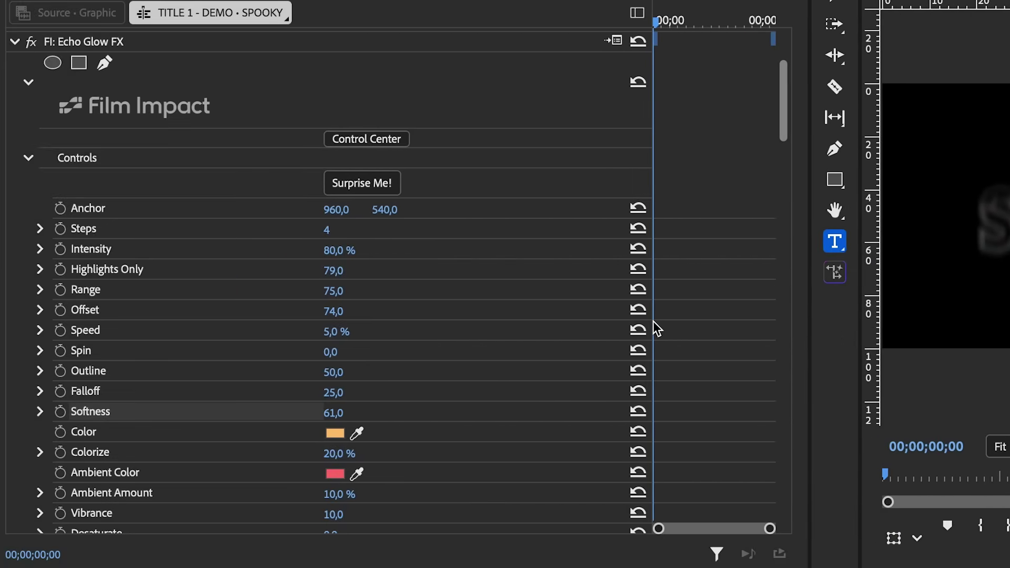
pyautogui.moveTo(652, 151); pyautogui.dragTo(472, 149)
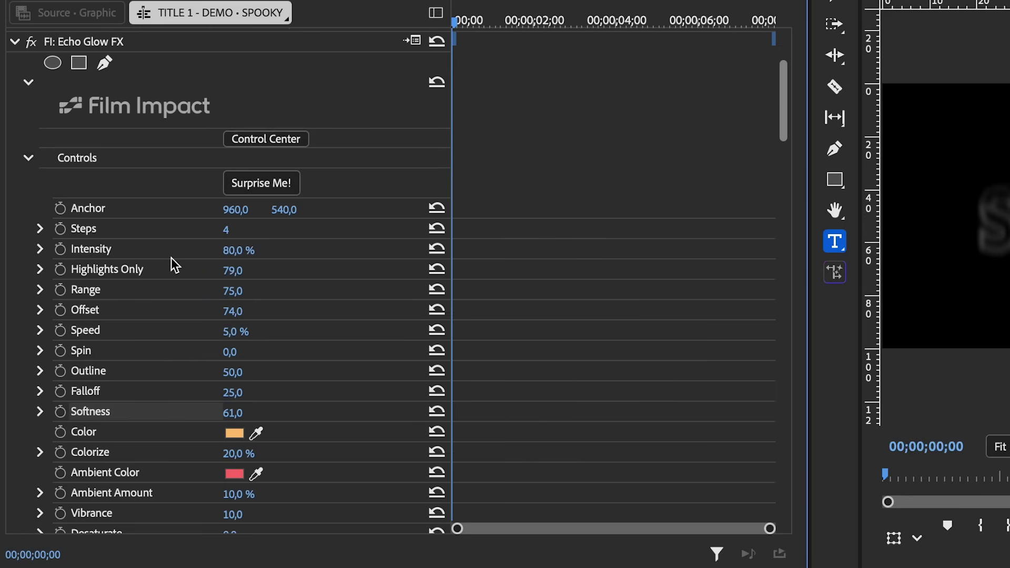
pyautogui.click(60, 248)
pyautogui.moveTo(465, 24); pyautogui.dragTo(499, 30)
pyautogui.click(249, 249)
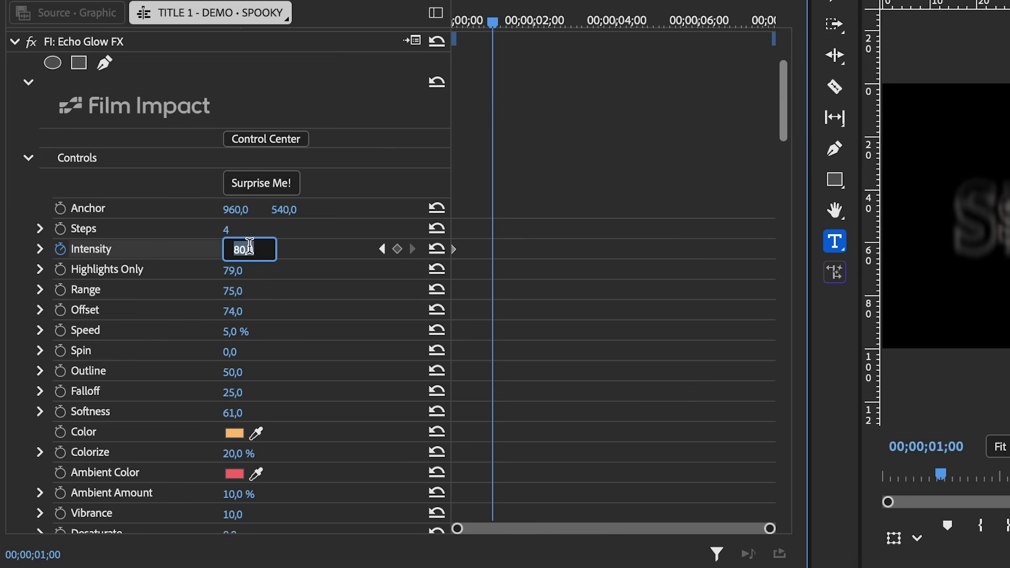
pyautogui.write('40')
pyautogui.press('Return')
# Step: Add Intensity keyframes of 80% at about two seconds and 40% at three
pyautogui.moveTo(521, 23); pyautogui.dragTo(540, 23)
pyautogui.click(249, 248)
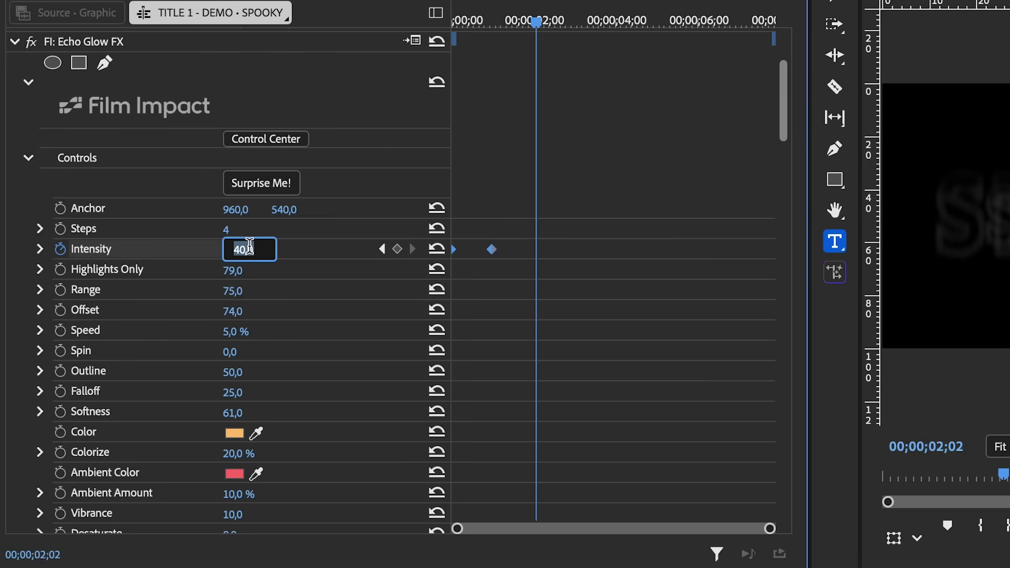
pyautogui.write('80')
pyautogui.press('Return')
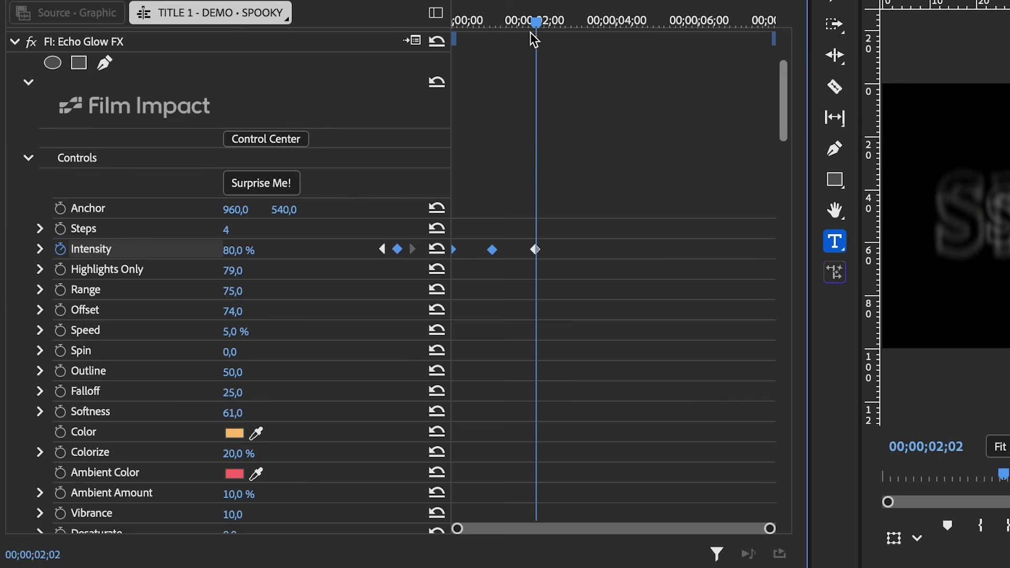
pyautogui.moveTo(535, 21); pyautogui.dragTo(580, 21)
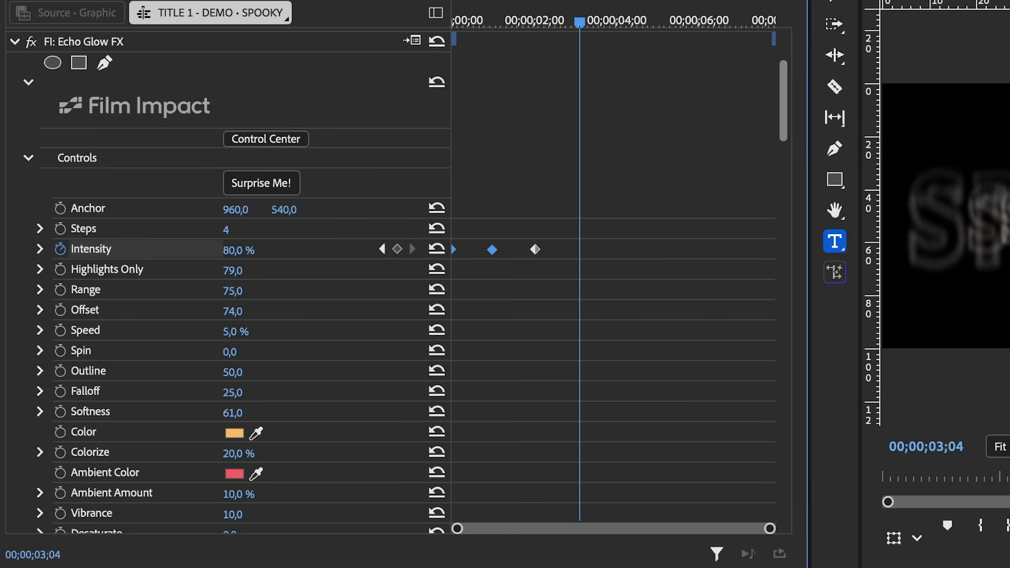
pyautogui.click(234, 250)
pyautogui.write('40')
pyautogui.press('Return')
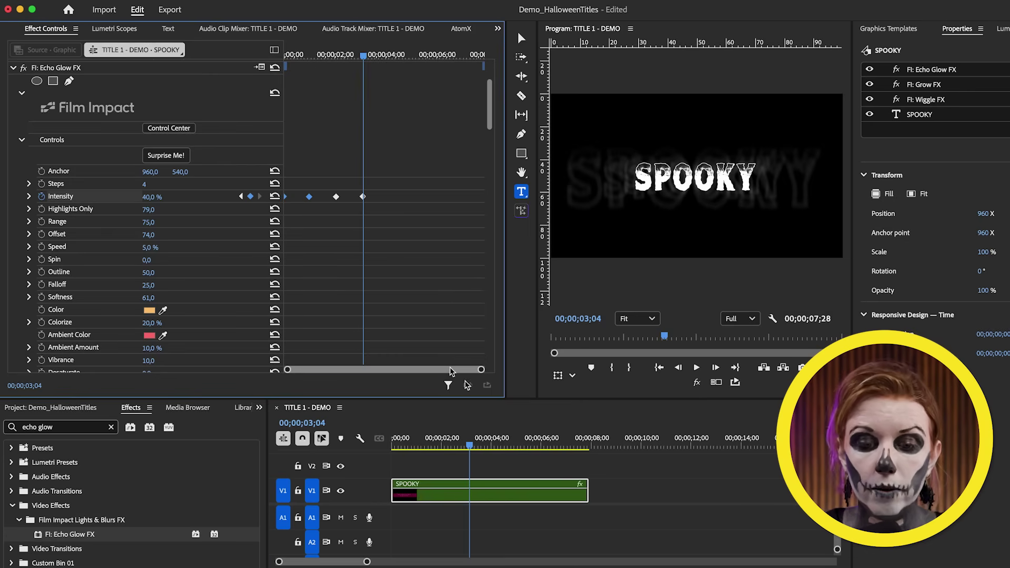
# Step: Extend the SPOOKY clip to about ten seconds, select it and widen the Program monitor
pyautogui.moveTo(587, 492); pyautogui.dragTo(640, 492)
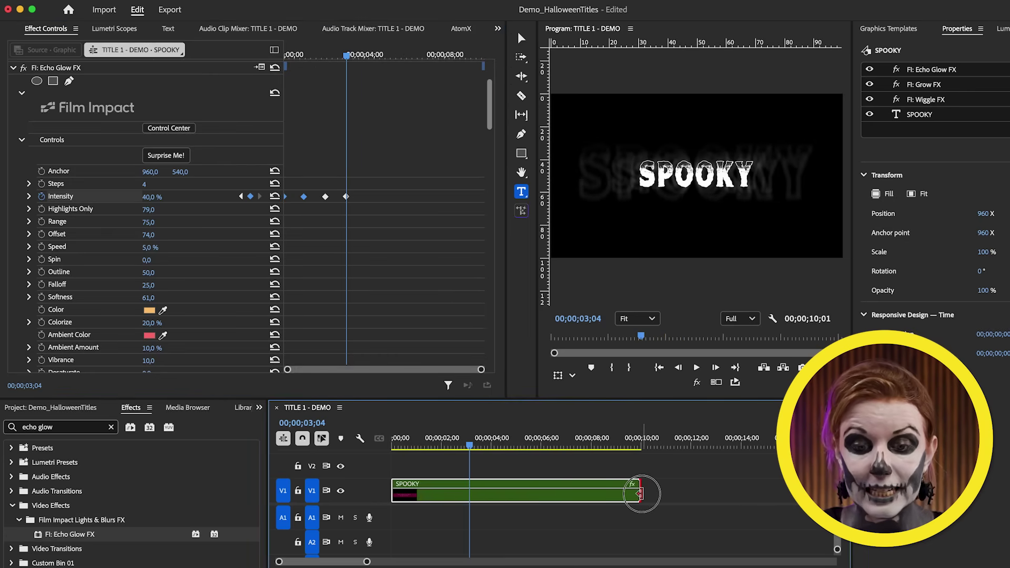
pyautogui.click(608, 497)
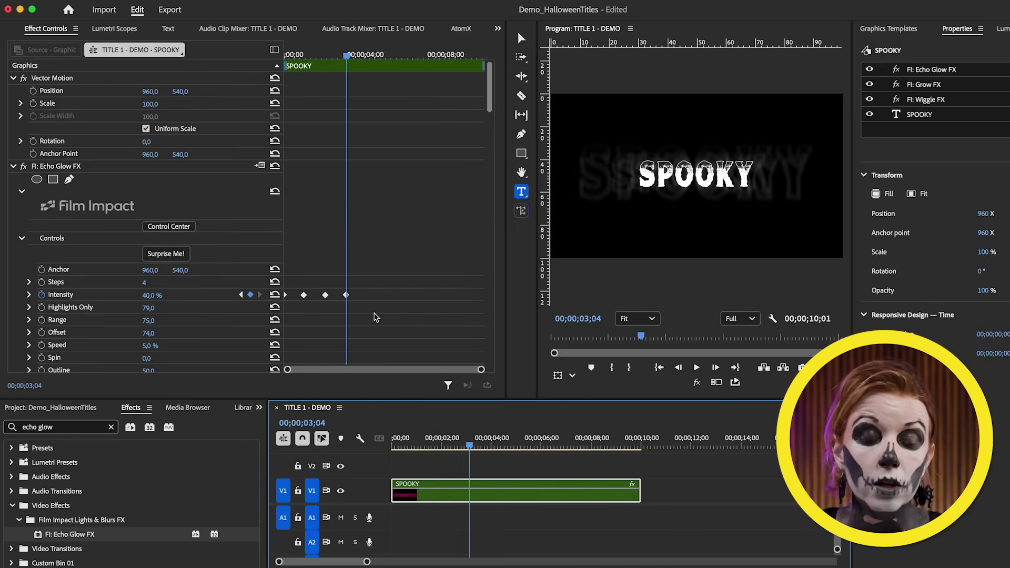
pyautogui.scroll(-3, 376, 317)
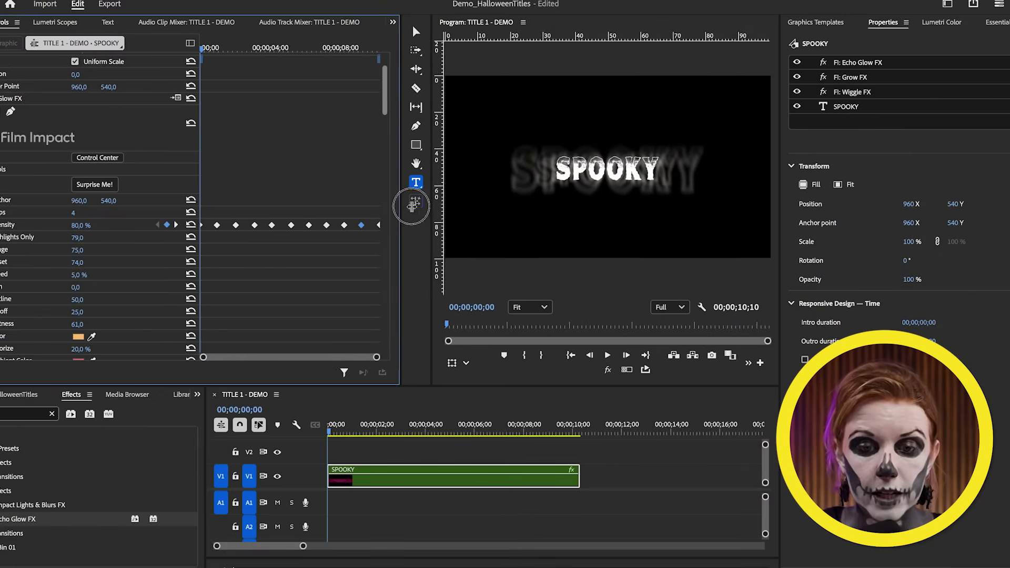
pyautogui.moveTo(412, 205); pyautogui.dragTo(255, 202)
pyautogui.click(332, 426)
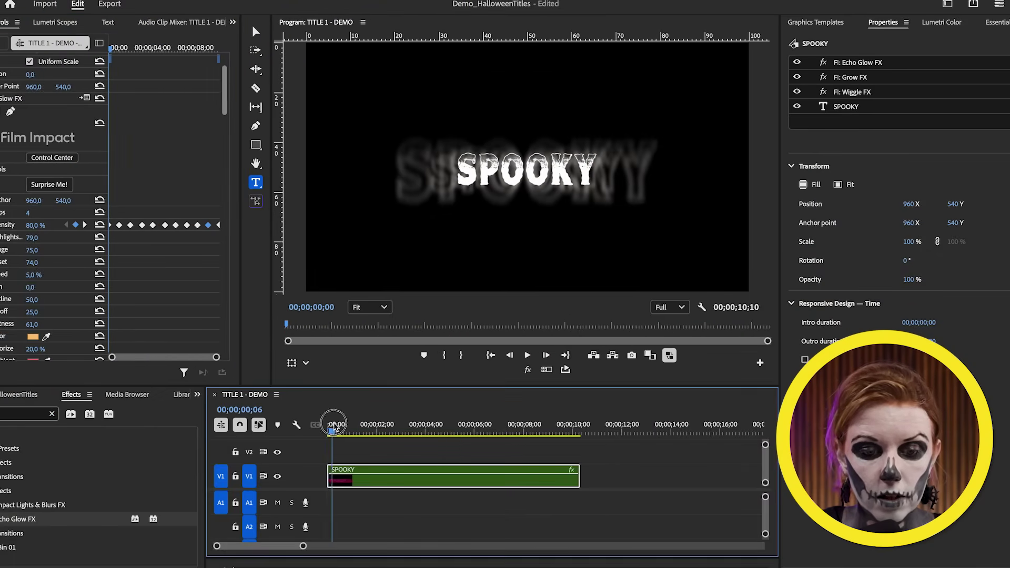
pyautogui.press('space')
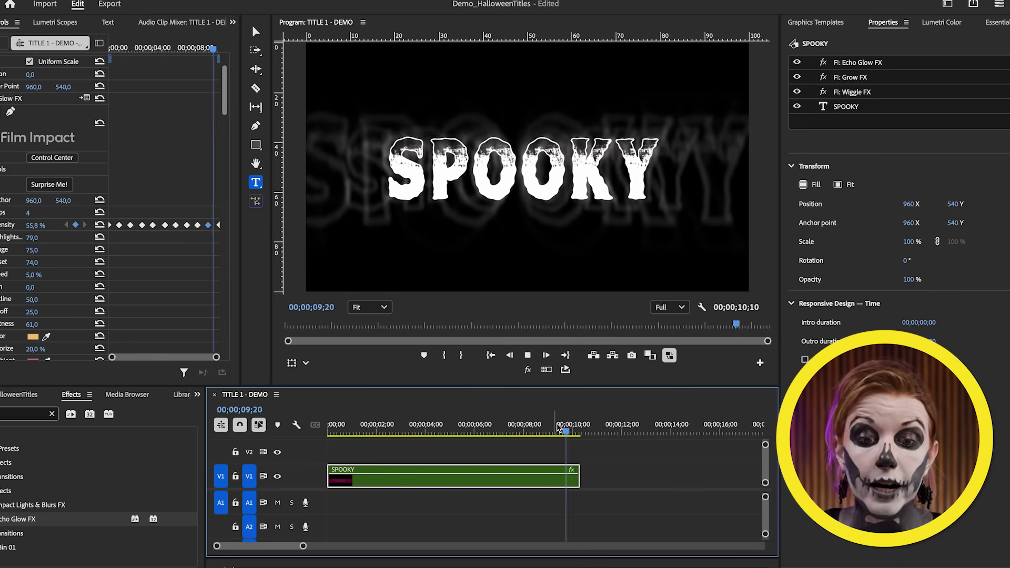
pyautogui.moveTo(569, 424); pyautogui.dragTo(328, 422)
pyautogui.press('space')
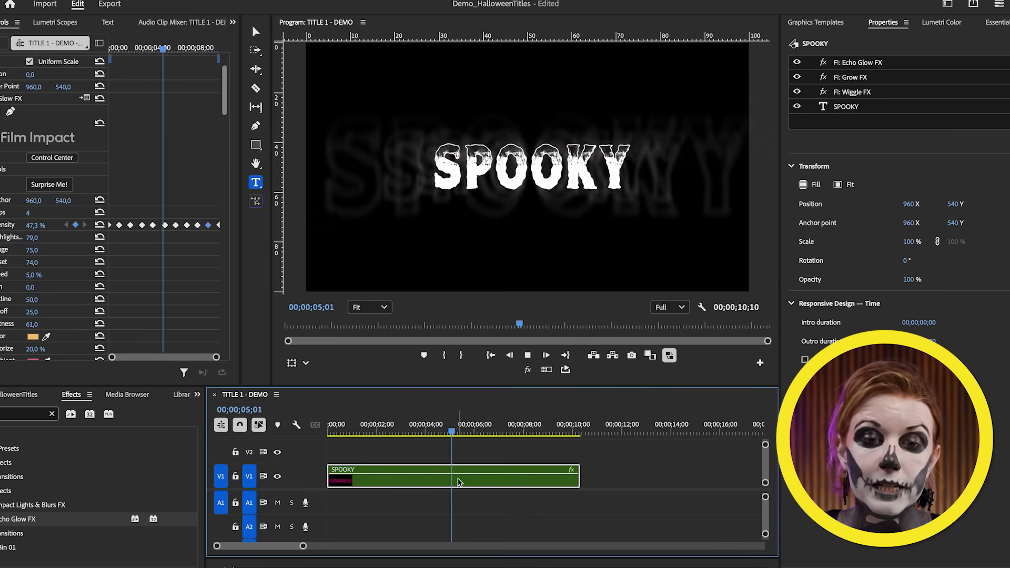
pyautogui.press('space')
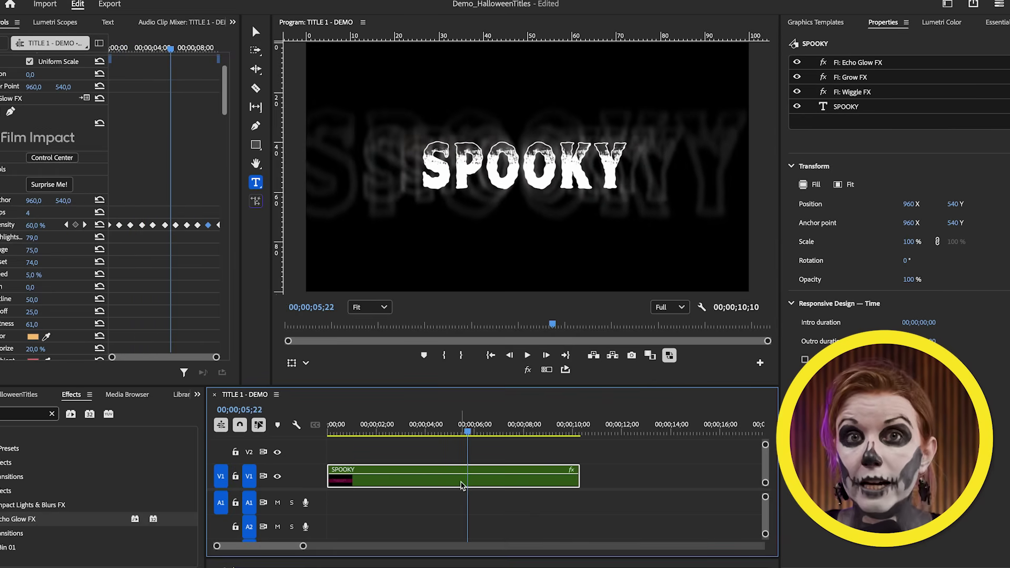
pyautogui.moveTo(387, 425); pyautogui.dragTo(331, 423)
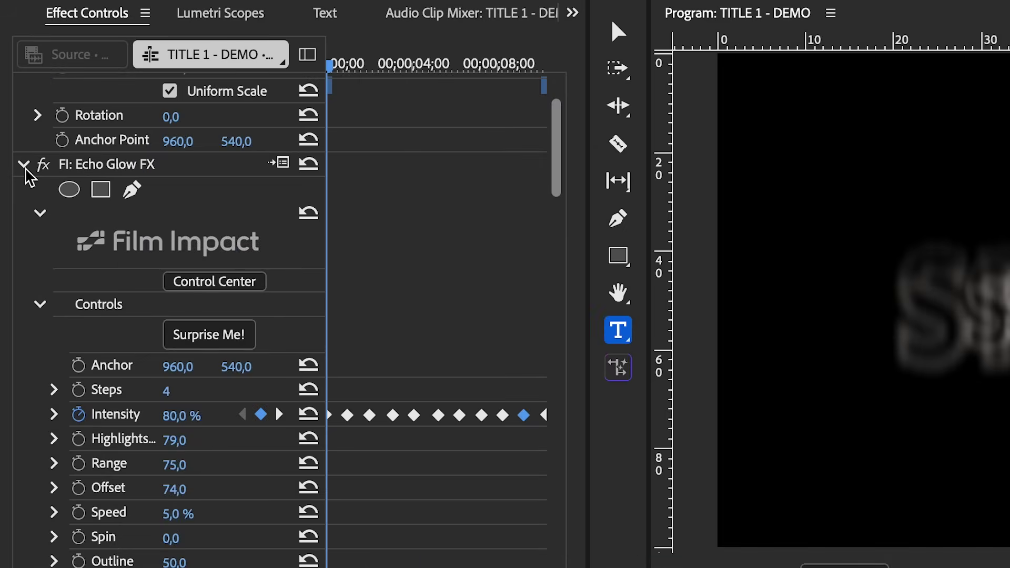
# Step: Collapse the Echo Glow, Grow and Wiggle FX settings and select the title's Opacity
pyautogui.click(24, 165)
pyautogui.click(23, 191)
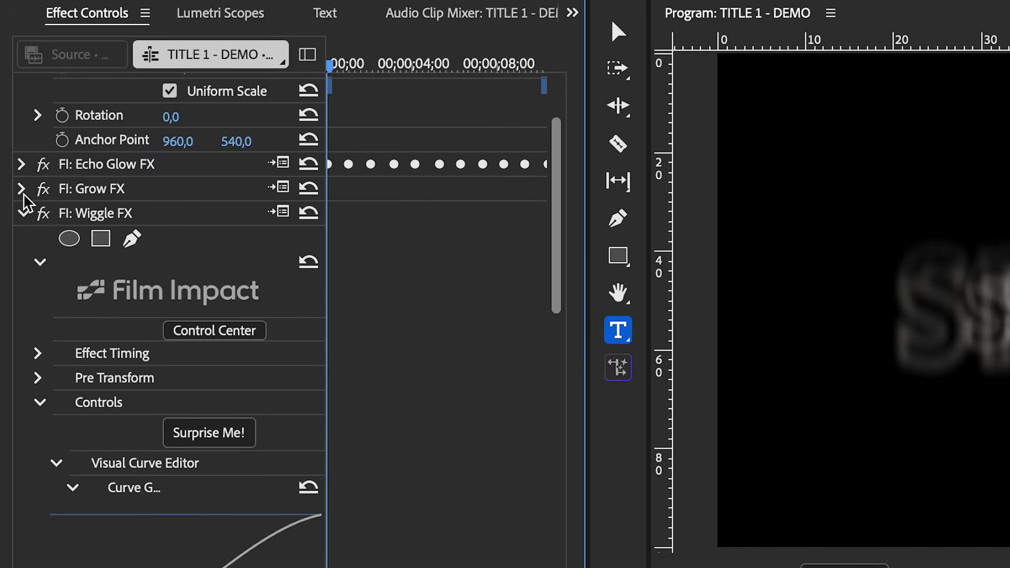
pyautogui.click(24, 213)
pyautogui.scroll(-3, 59, 190)
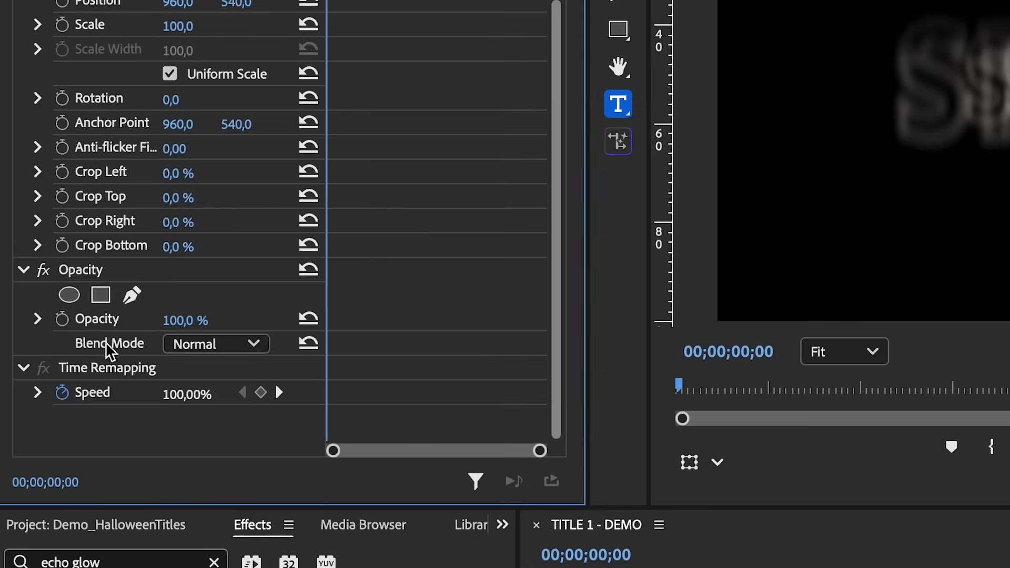
pyautogui.click(84, 269)
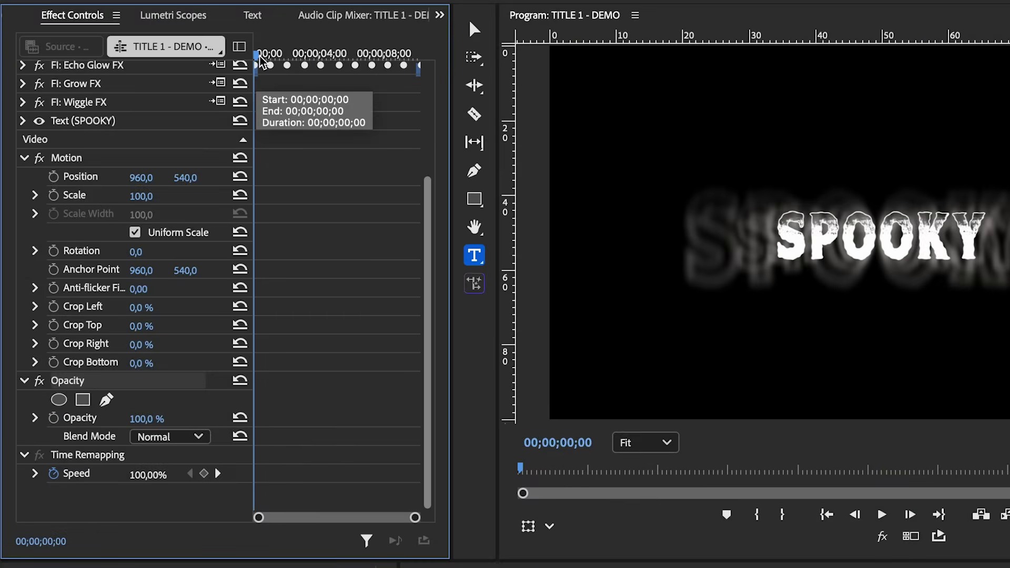
# Step: Keyframe Opacity from 0% at the first frame to full opacity at about one second
pyautogui.moveTo(255, 73); pyautogui.dragTo(271, 59)
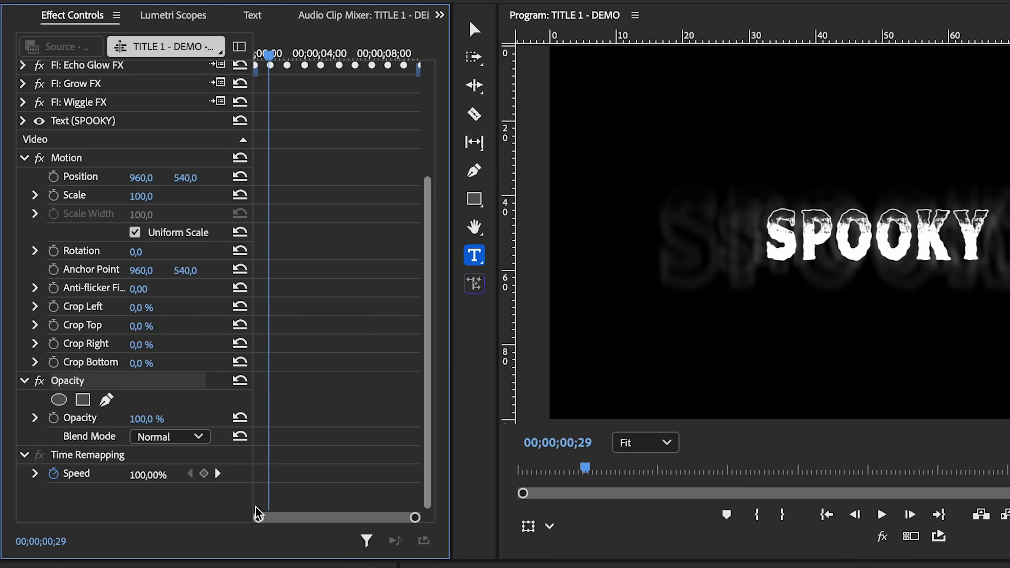
pyautogui.moveTo(258, 515); pyautogui.dragTo(289, 521)
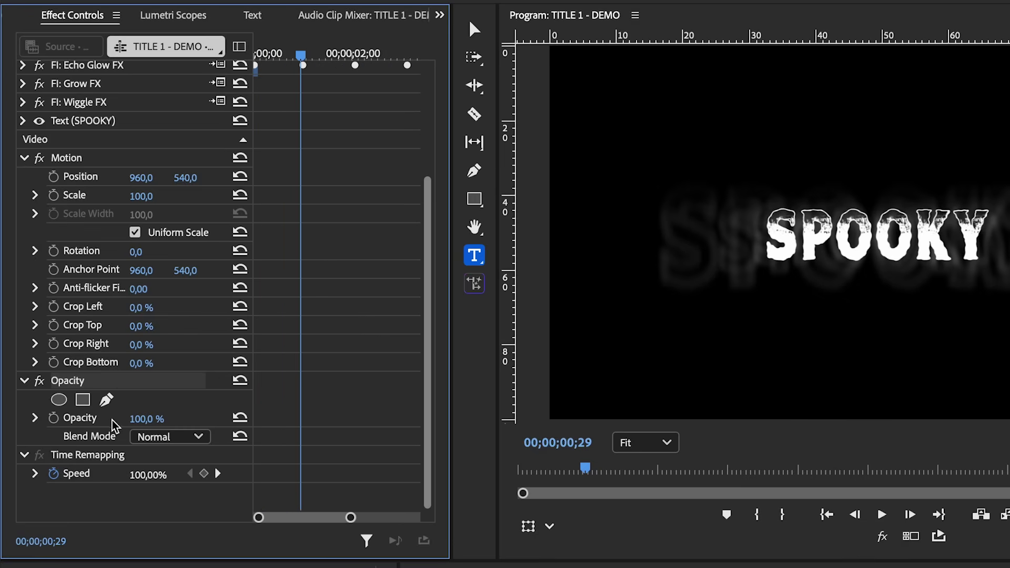
pyautogui.click(53, 418)
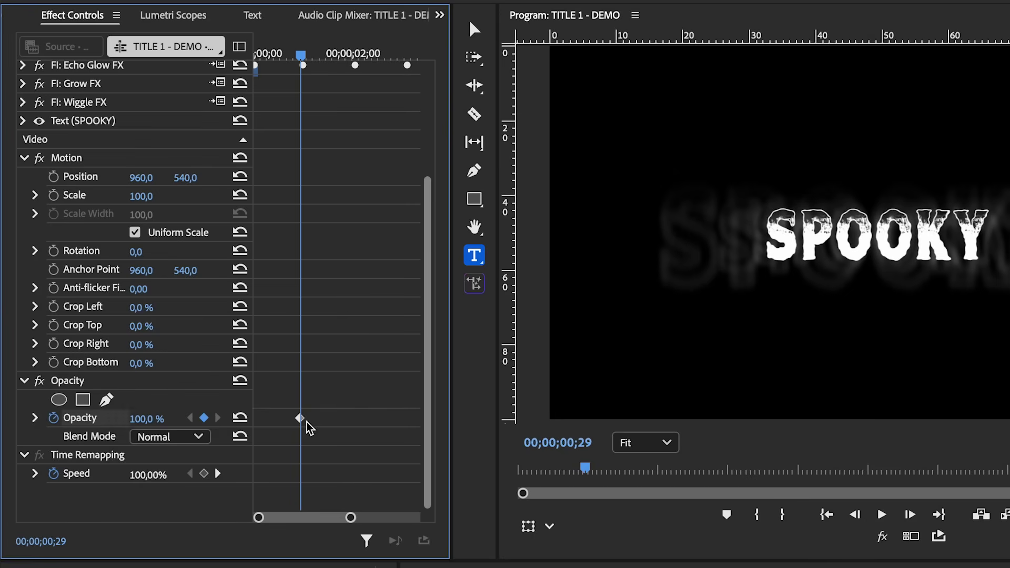
pyautogui.moveTo(301, 54); pyautogui.dragTo(232, 50)
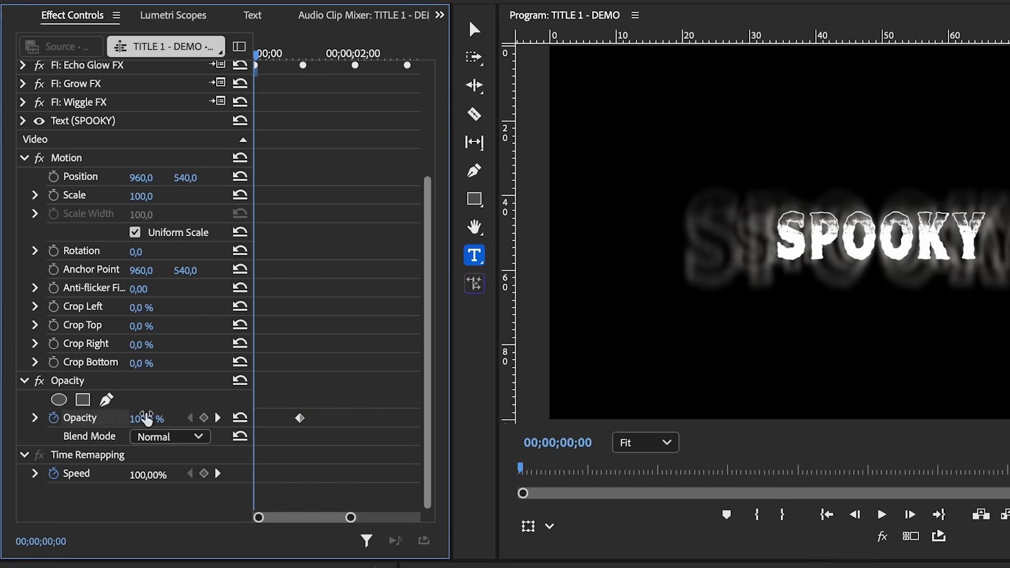
pyautogui.click(146, 419)
pyautogui.write('0')
pyautogui.press('Return')
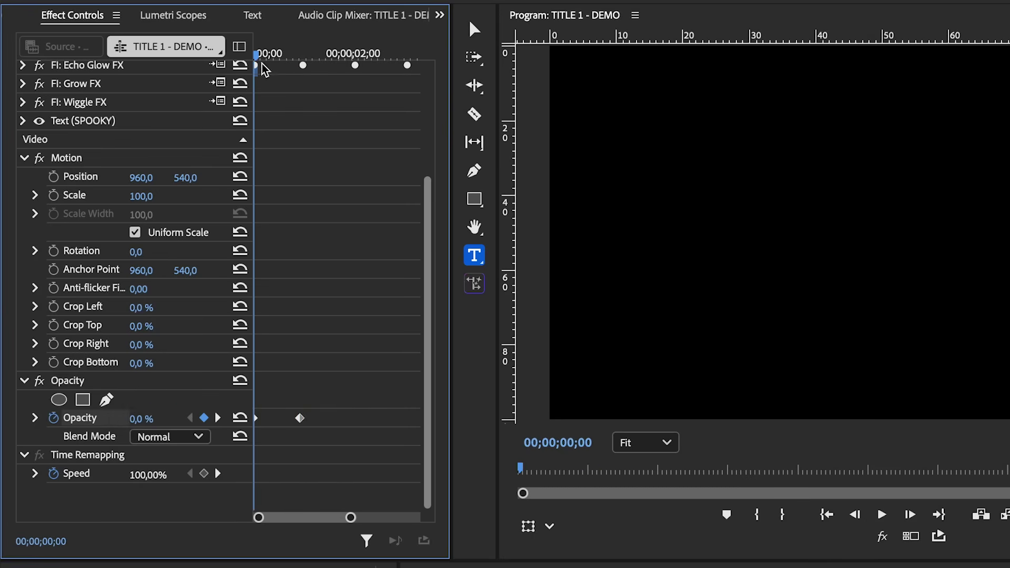
pyautogui.moveTo(265, 68); pyautogui.dragTo(305, 71)
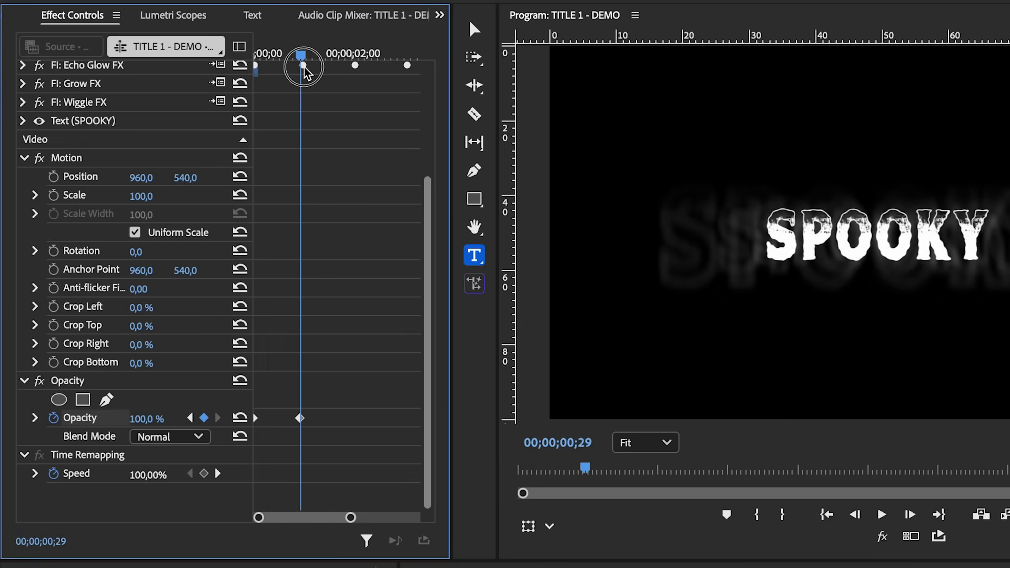
# Step: Hold full opacity until near the end, then keyframe 0% at the clip's last frame
pyautogui.moveTo(352, 518); pyautogui.dragTo(451, 523)
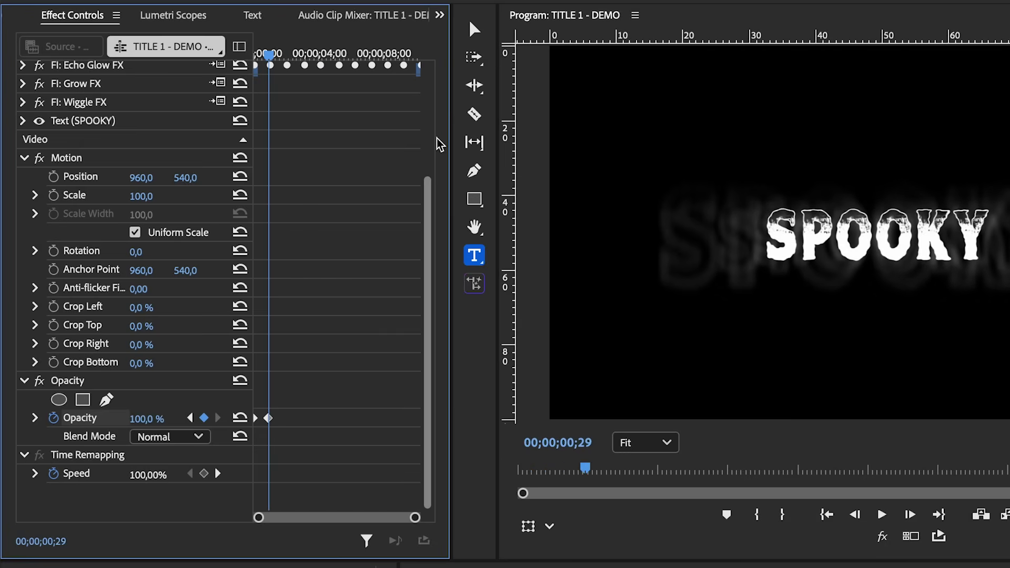
pyautogui.moveTo(413, 54); pyautogui.dragTo(412, 62)
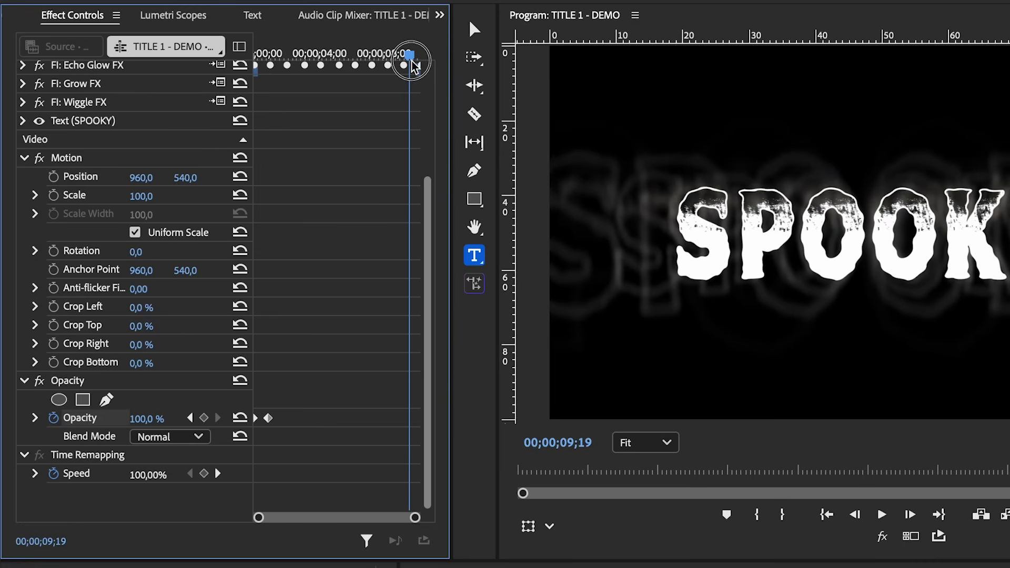
pyautogui.click(204, 418)
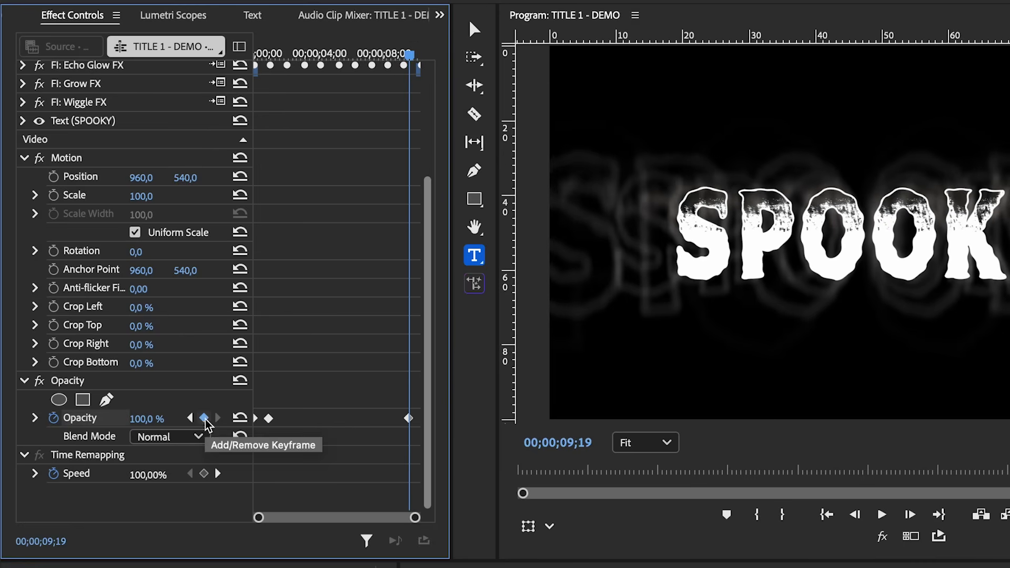
pyautogui.click(420, 52)
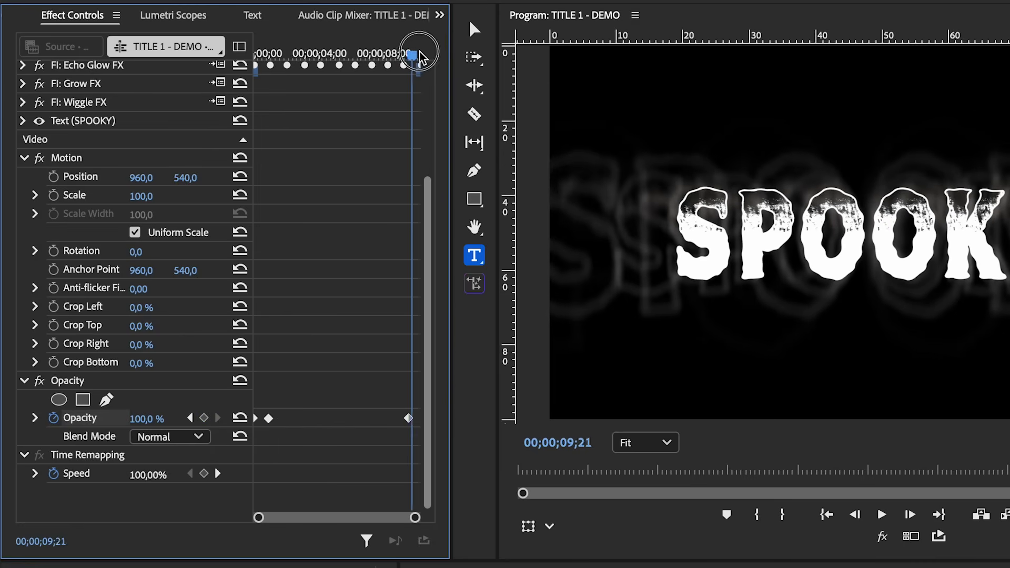
pyautogui.moveTo(420, 56); pyautogui.dragTo(424, 56)
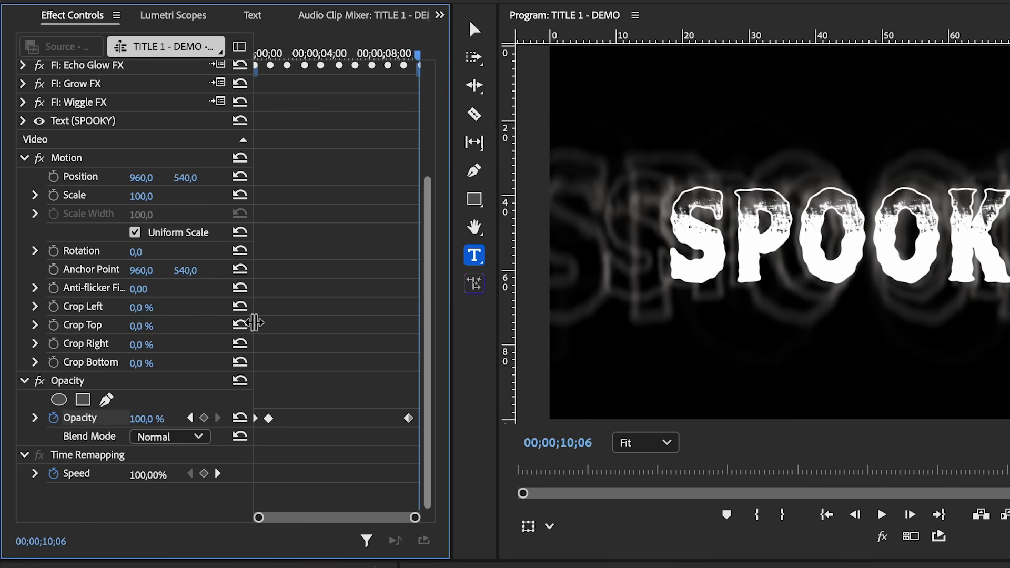
pyautogui.click(147, 419)
pyautogui.write('0')
pyautogui.press('Return')
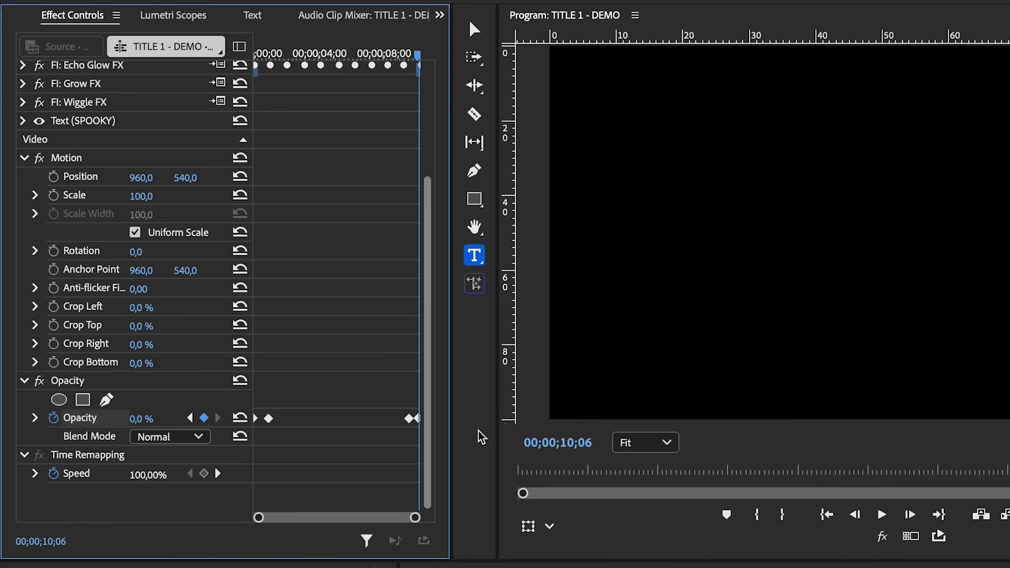
pyautogui.moveTo(408, 419); pyautogui.dragTo(403, 419)
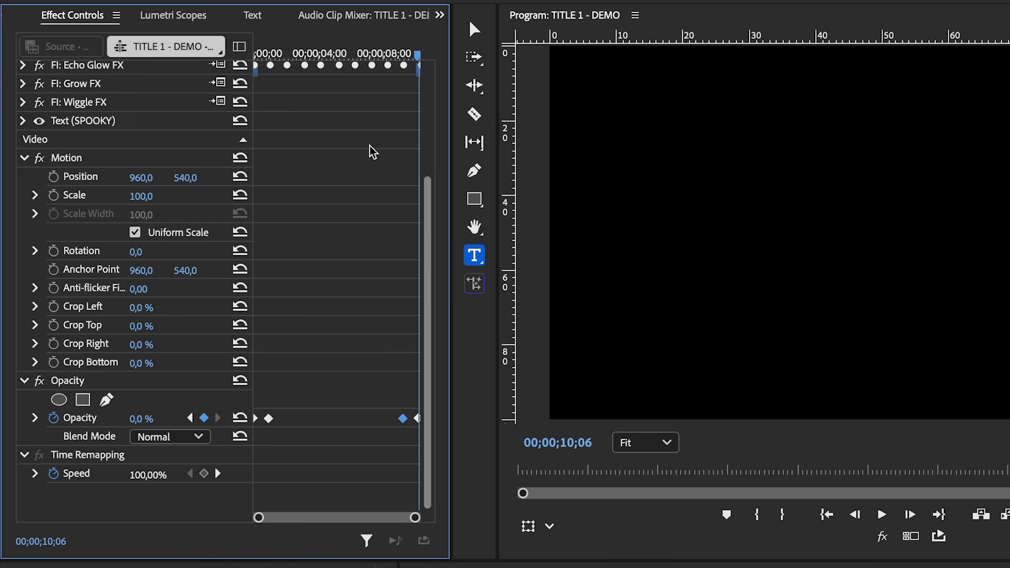
pyautogui.moveTo(453, 515); pyautogui.dragTo(751, 521)
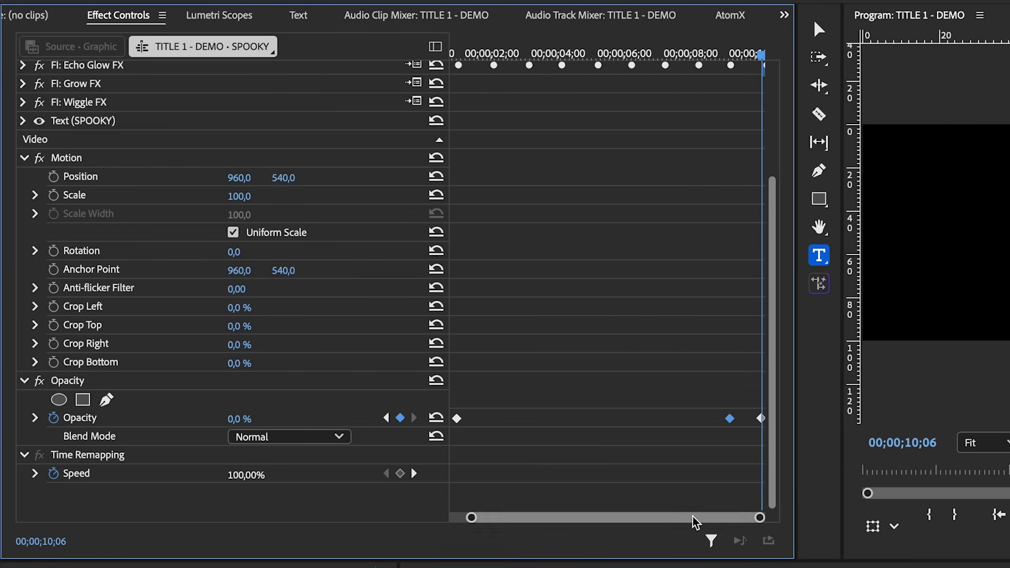
pyautogui.click(464, 53)
# Step: Drag the SPOOKY title's intro duration handle to 1;03 and the outro handle to 1;04
pyautogui.moveTo(455, 78); pyautogui.dragTo(488, 83)
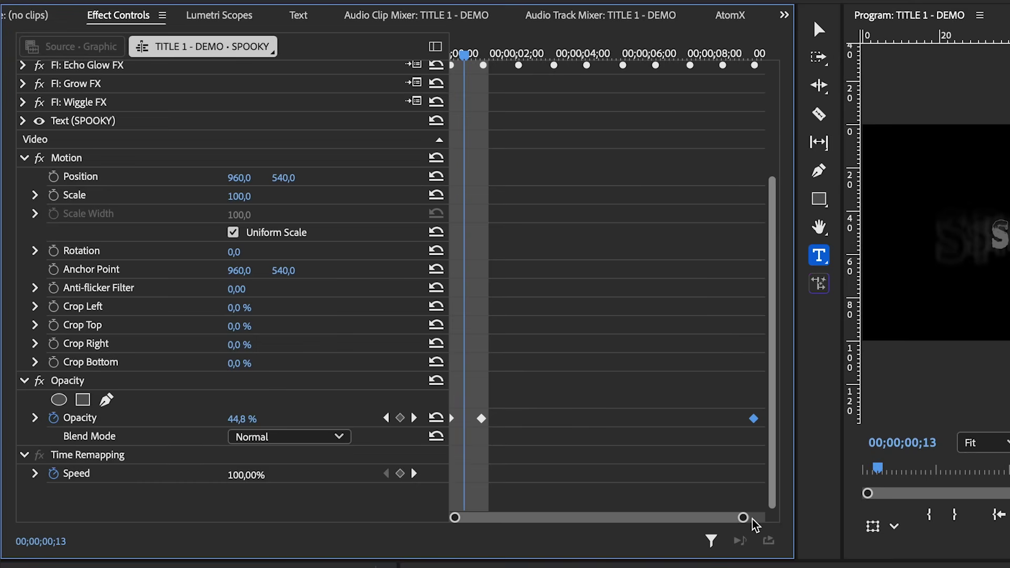
pyautogui.moveTo(743, 518); pyautogui.dragTo(760, 518)
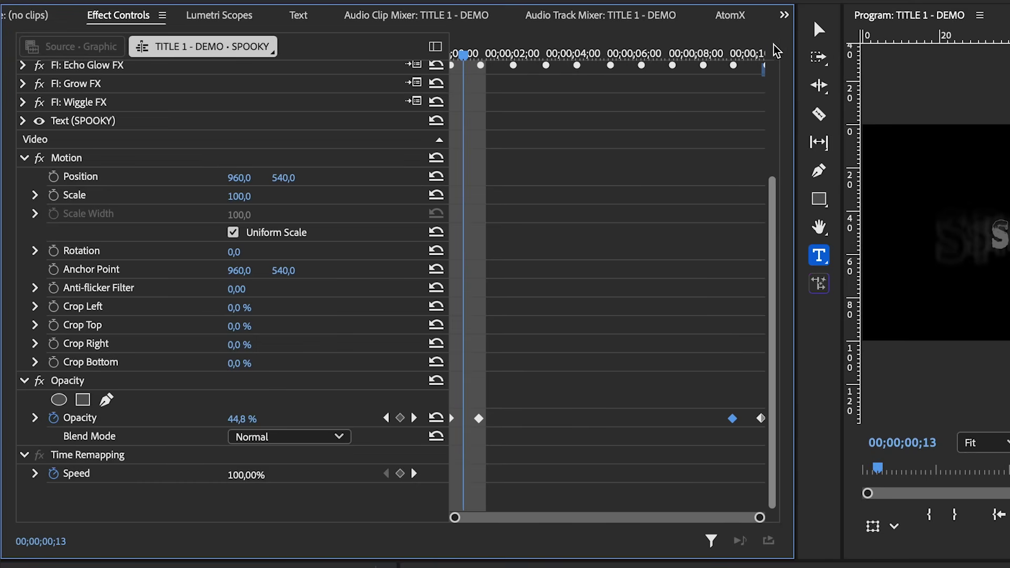
pyautogui.moveTo(764, 73); pyautogui.dragTo(728, 74)
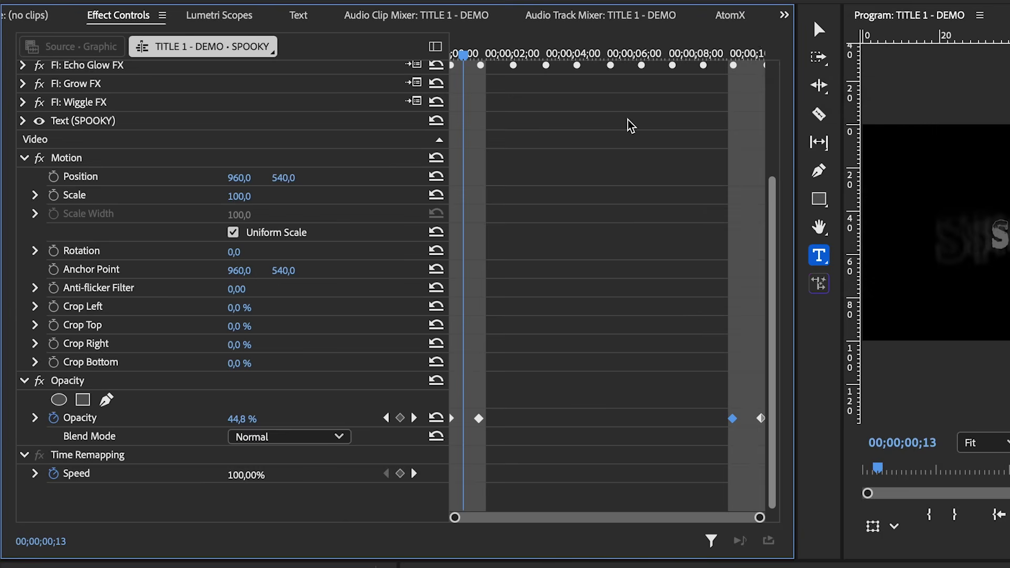
pyautogui.scroll(4, 665, 204)
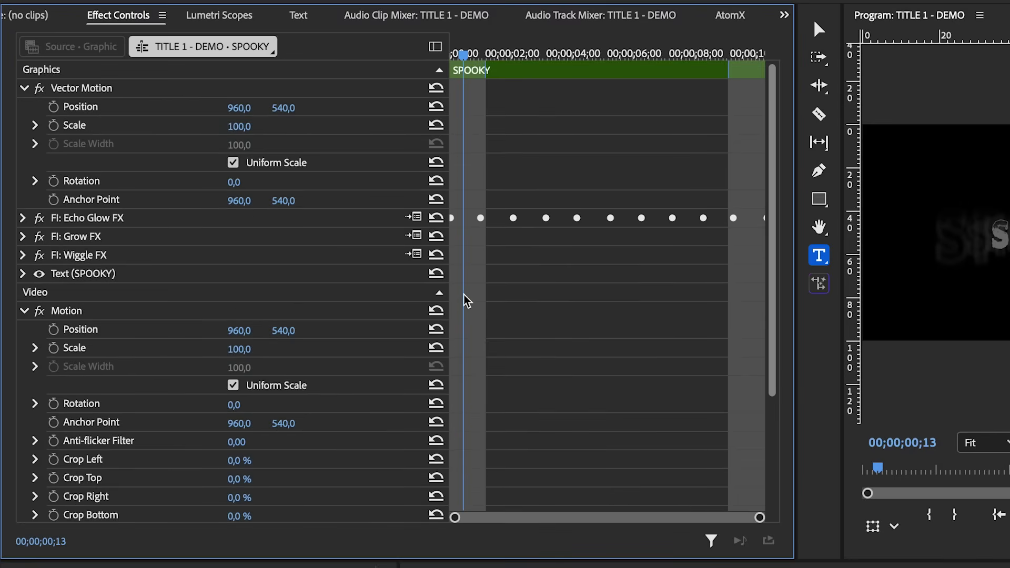
pyautogui.scroll(-4, 559, 354)
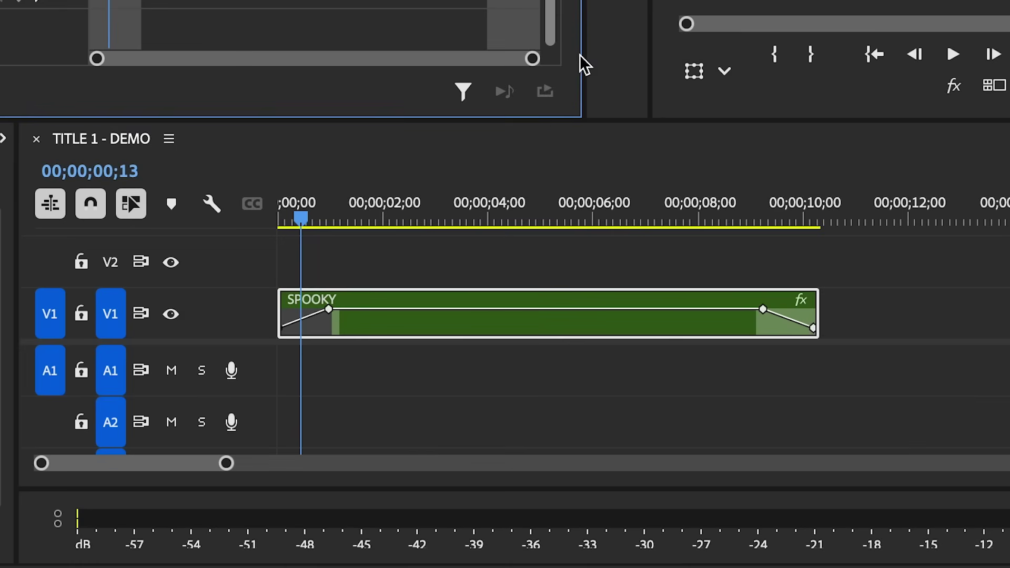
# Step: Widen the Program monitor and preview the SPOOKY title's fade-in and fade-out
pyautogui.click(794, 510)
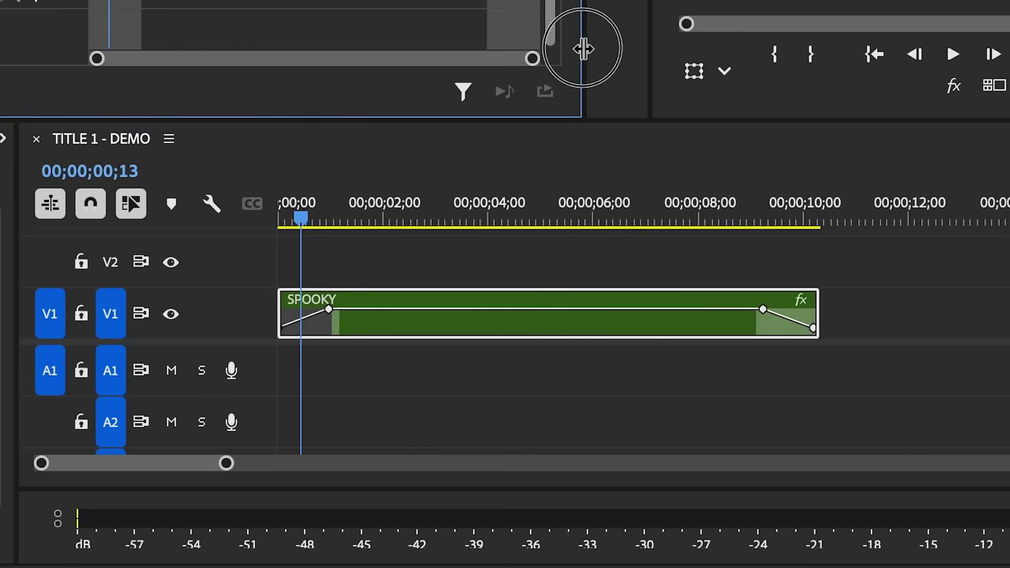
pyautogui.moveTo(583, 49); pyautogui.dragTo(386, 38)
pyautogui.moveTo(652, 36); pyautogui.dragTo(391, 26)
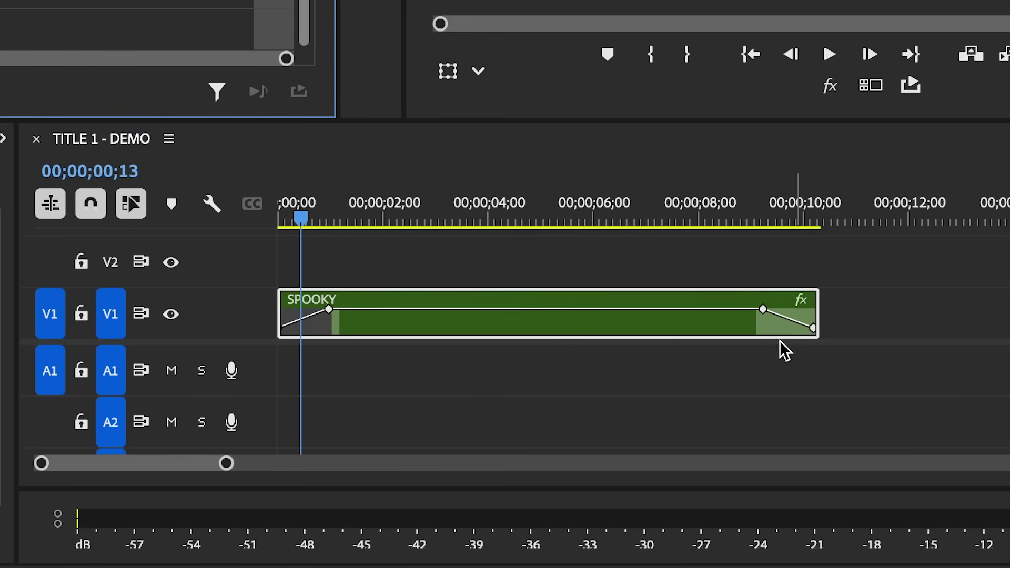
pyautogui.moveTo(294, 211); pyautogui.dragTo(340, 221)
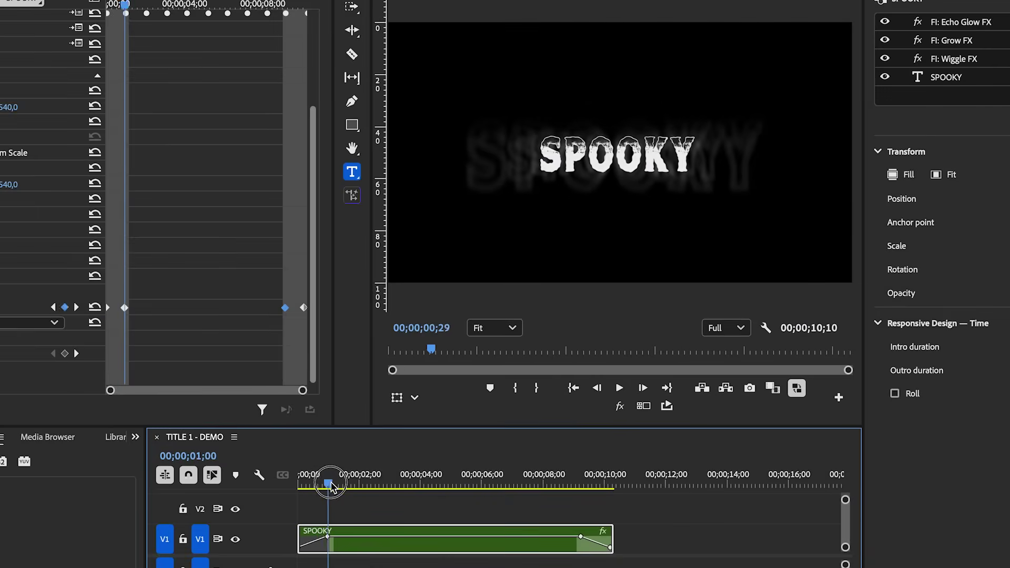
pyautogui.moveTo(331, 487); pyautogui.dragTo(356, 485)
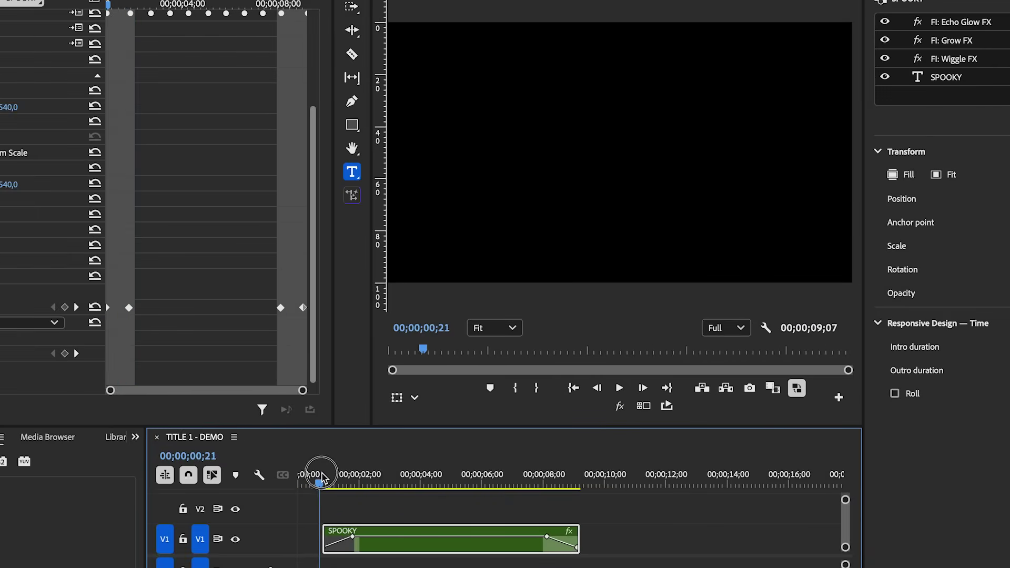
pyautogui.press('space')
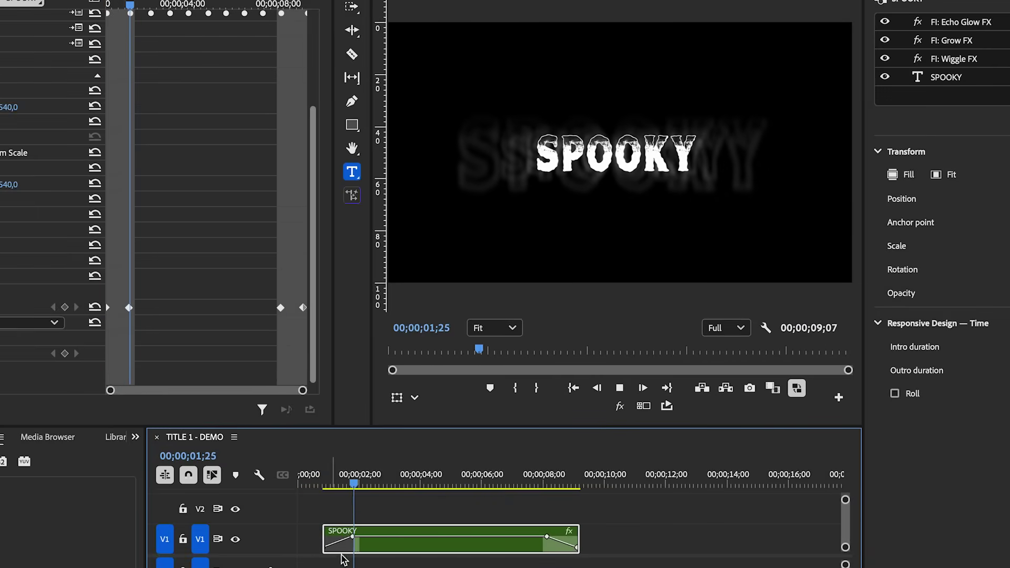
pyautogui.press('space')
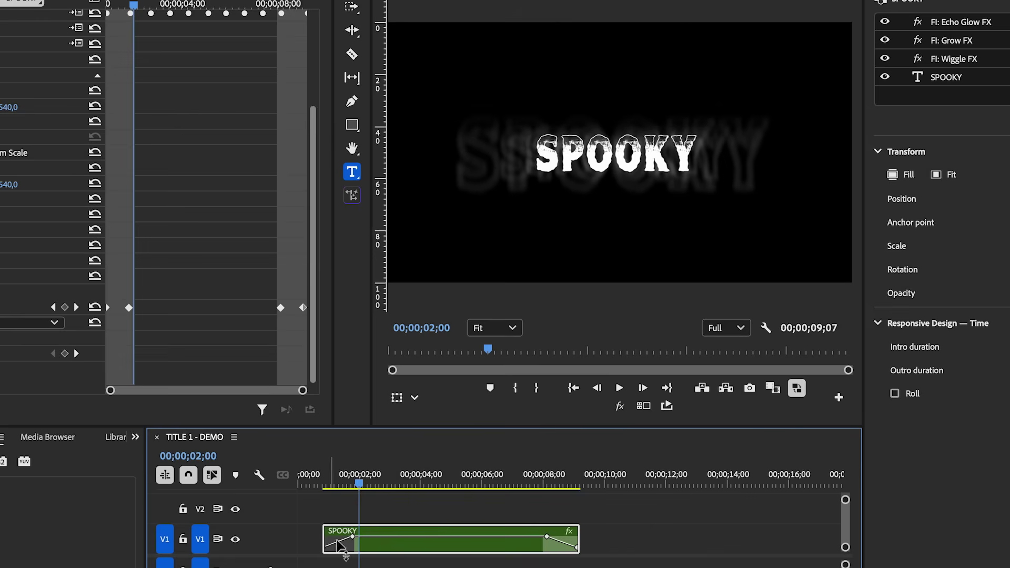
pyautogui.click(540, 466)
pyautogui.moveTo(540, 466)
pyautogui.mouseDown()
pyautogui.moveTo(575, 483)
pyautogui.moveTo(545, 482)
pyautogui.mouseUp()
pyautogui.press('space')
# Step: Extend the SPOOKY clip's end and trim its start on the timeline
pyautogui.moveTo(579, 532); pyautogui.dragTo(612, 533)
pyautogui.moveTo(323, 537); pyautogui.dragTo(344, 536)
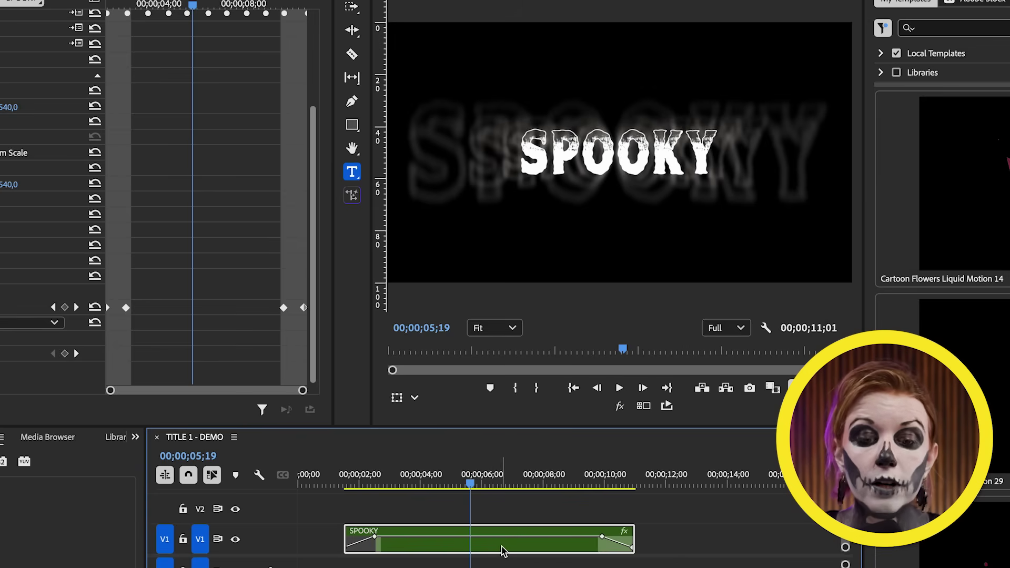
pyautogui.rightClick(502, 551)
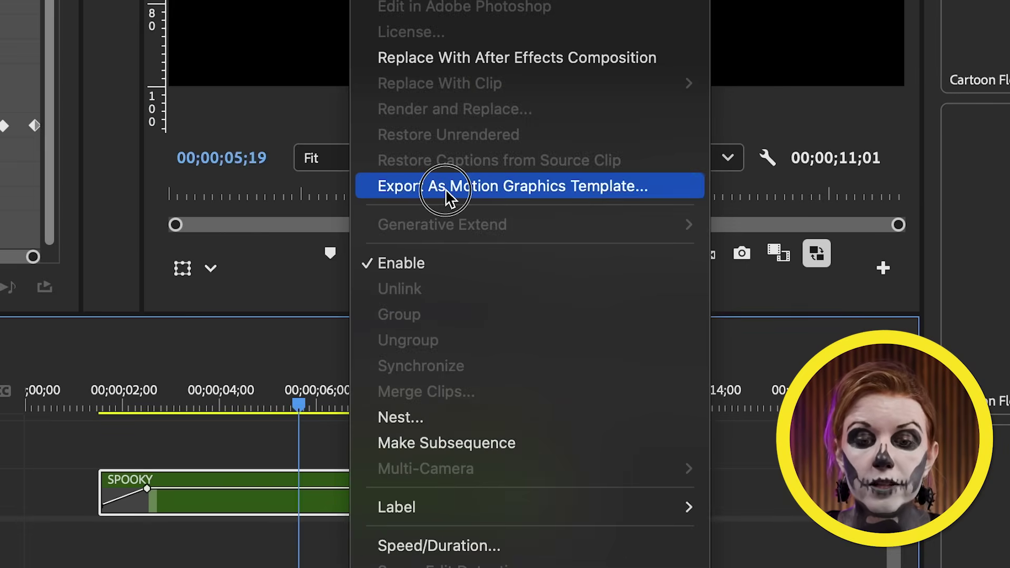
# Step: Export the title as a motion graphics template named Spooky to the Local Templates Folder
pyautogui.click(446, 191)
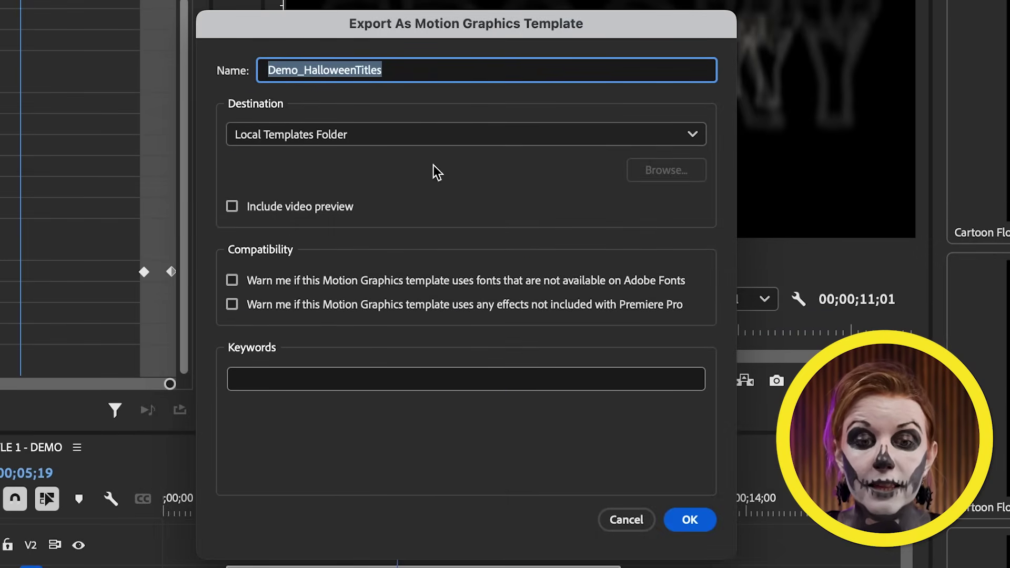
pyautogui.write('Spooky')
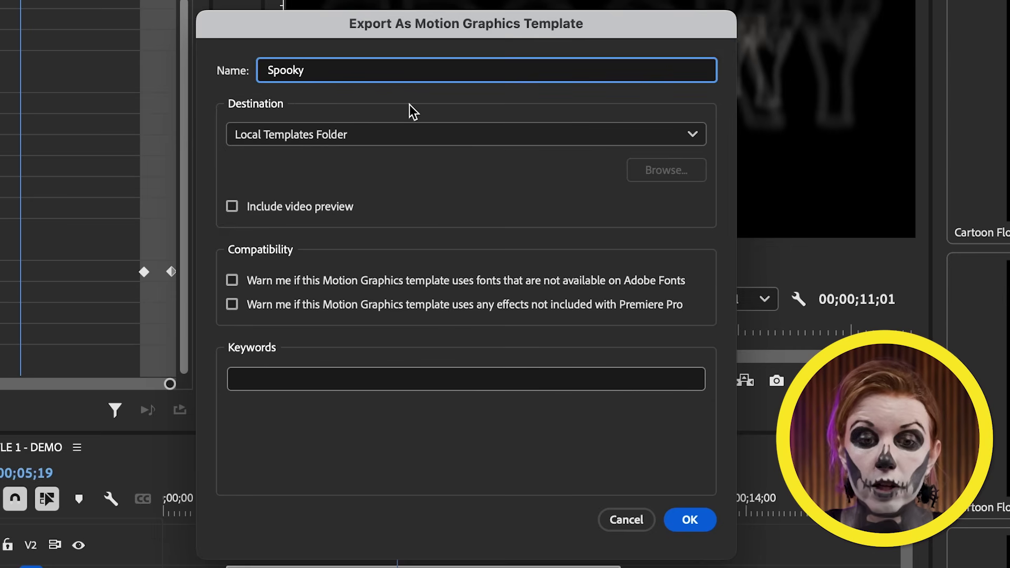
pyautogui.click(412, 111)
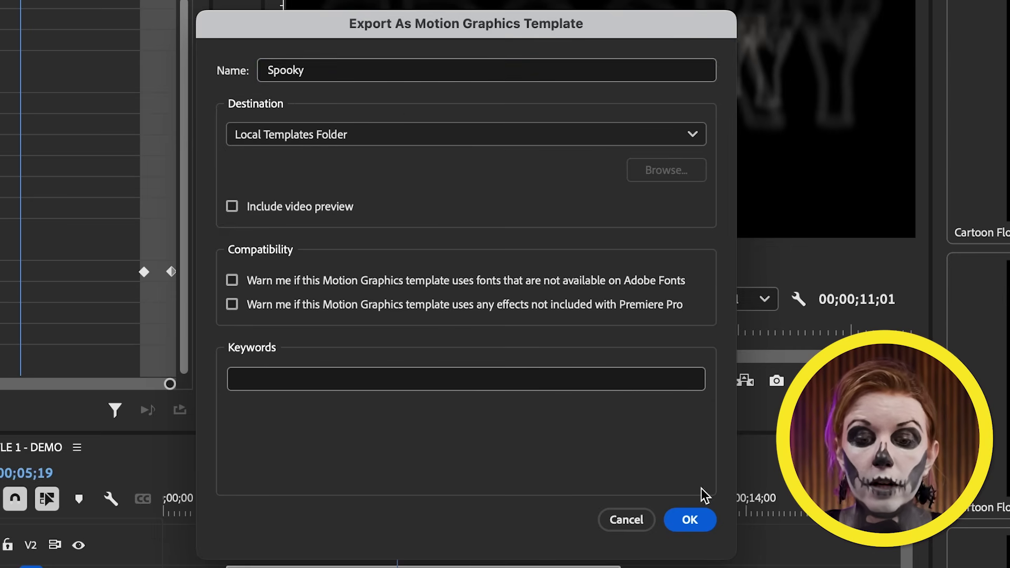
pyautogui.click(689, 519)
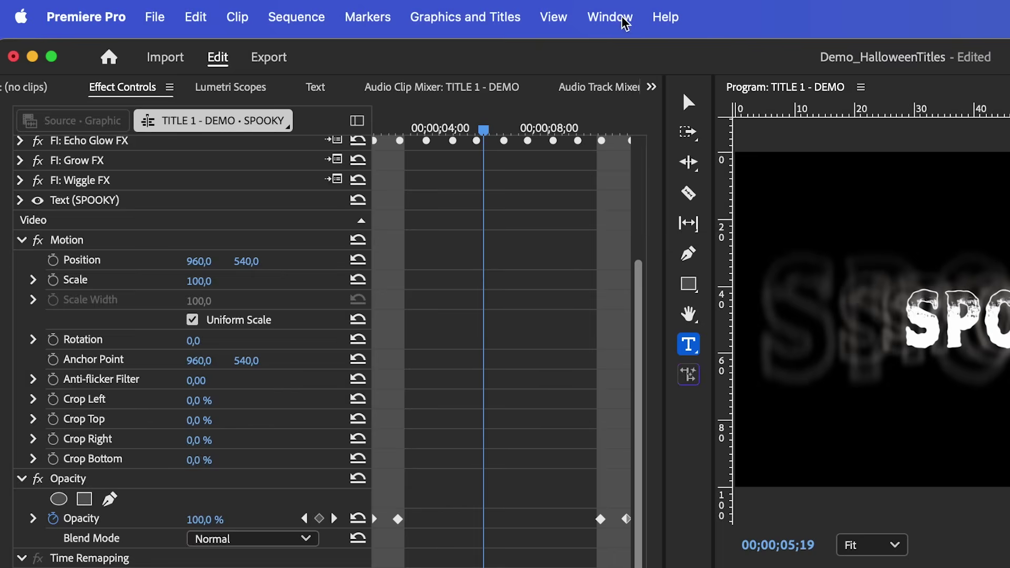
pyautogui.click(620, 18)
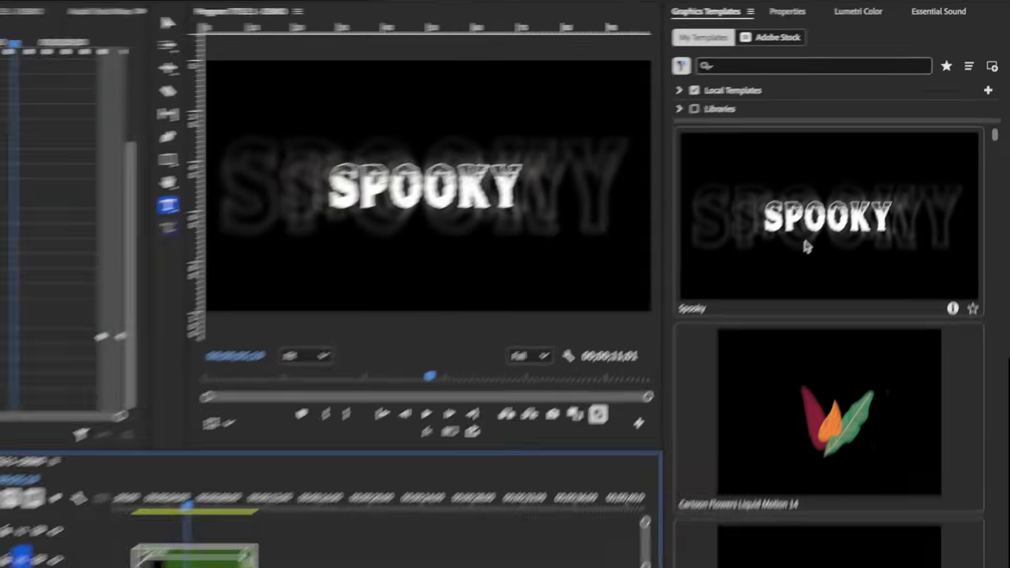
# Step: Drop the Spooky template onto V1 around 18 seconds, scrub through it, and select it
pyautogui.moveTo(661, 397); pyautogui.dragTo(439, 484)
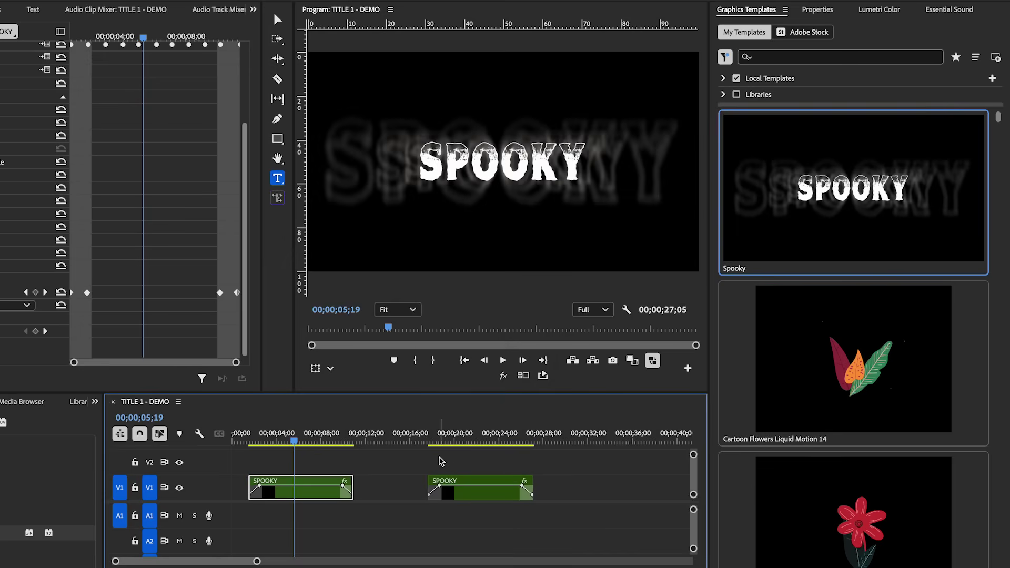
pyautogui.moveTo(432, 442); pyautogui.dragTo(470, 443)
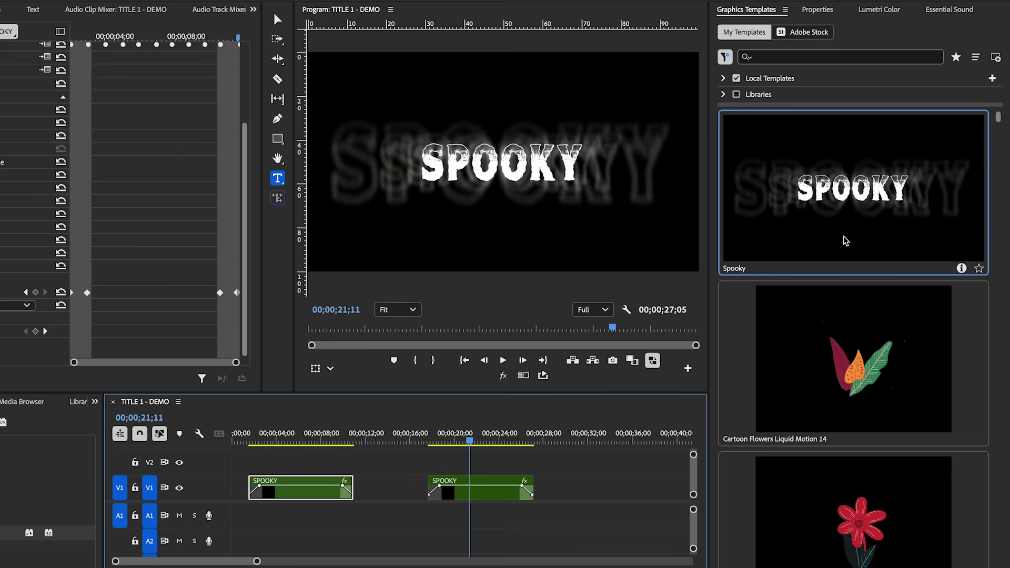
pyautogui.moveTo(448, 443)
pyautogui.mouseDown()
pyautogui.moveTo(428, 443)
pyautogui.moveTo(466, 443)
pyautogui.mouseUp()
pyautogui.click(479, 488)
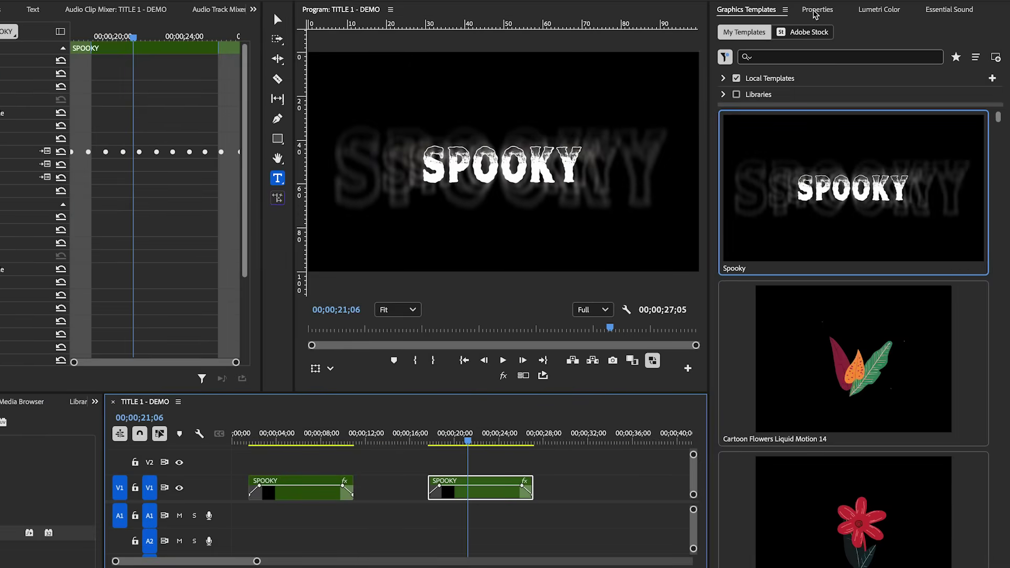
pyautogui.click(986, 10)
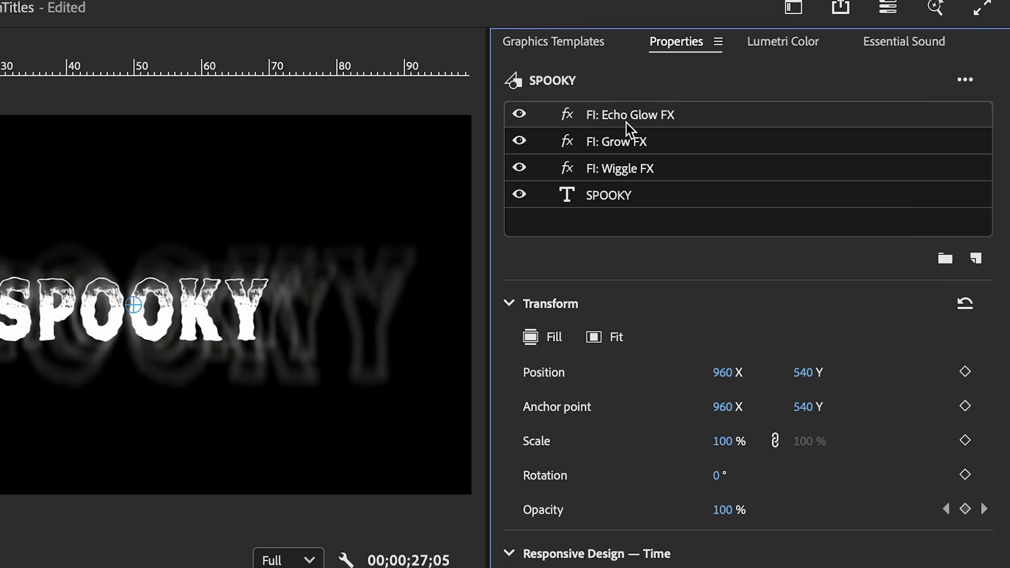
# Step: Show the Text controls of the SPOOKY layer in the second clip's Properties
pyautogui.click(615, 194)
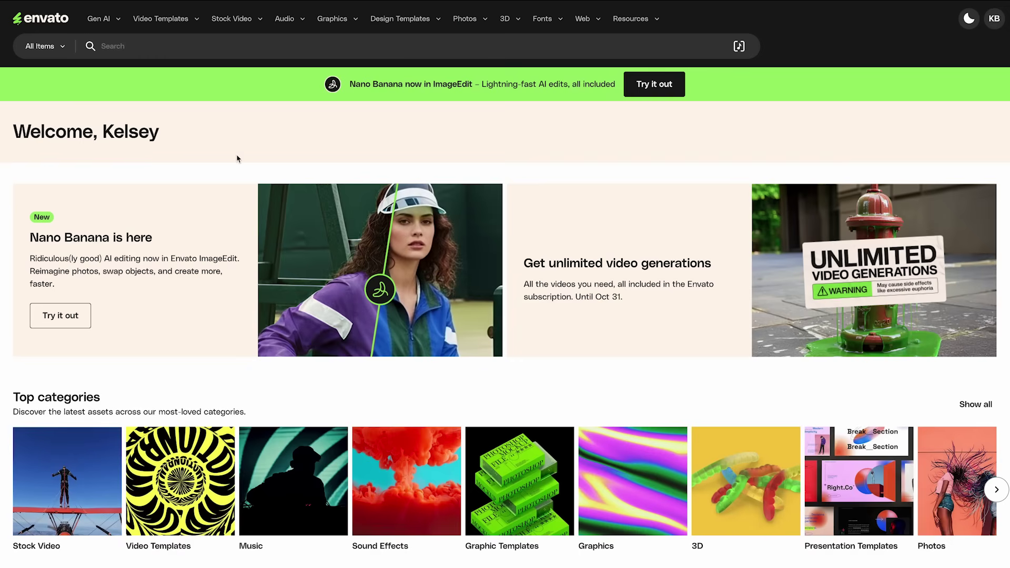
# Step: Open Envato's Stock Video menu, scroll through the library pages, and open the Gen AI menu
pyautogui.click(244, 20)
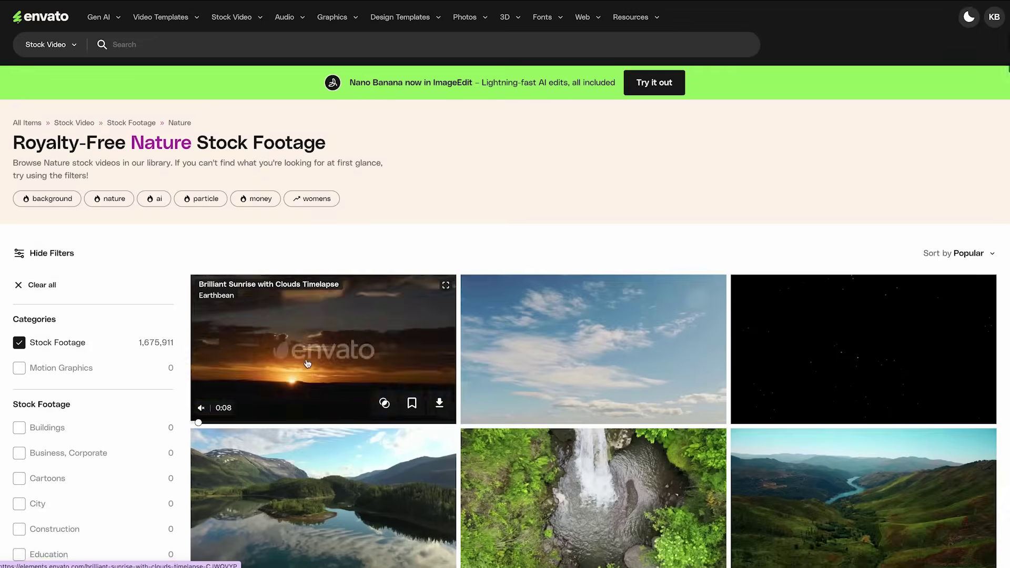
pyautogui.scroll(-6, 505, 316)
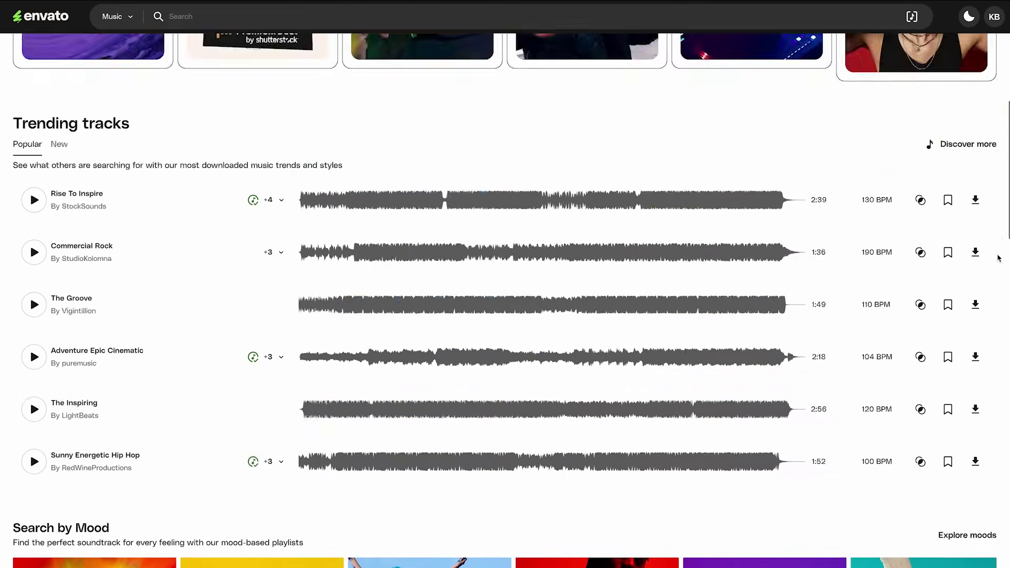
pyautogui.scroll(-4, 999, 258)
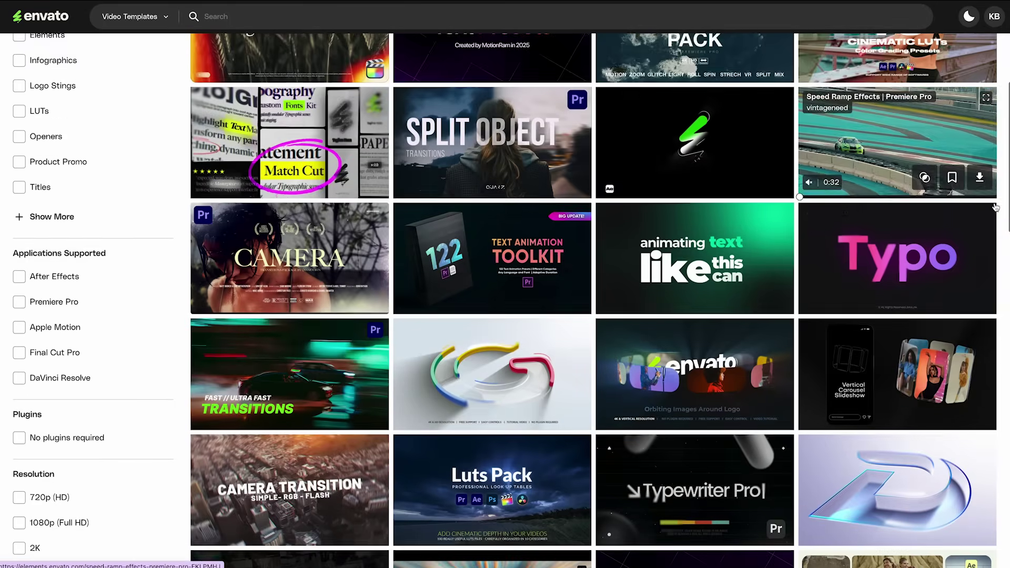
pyautogui.scroll(-4, 894, 221)
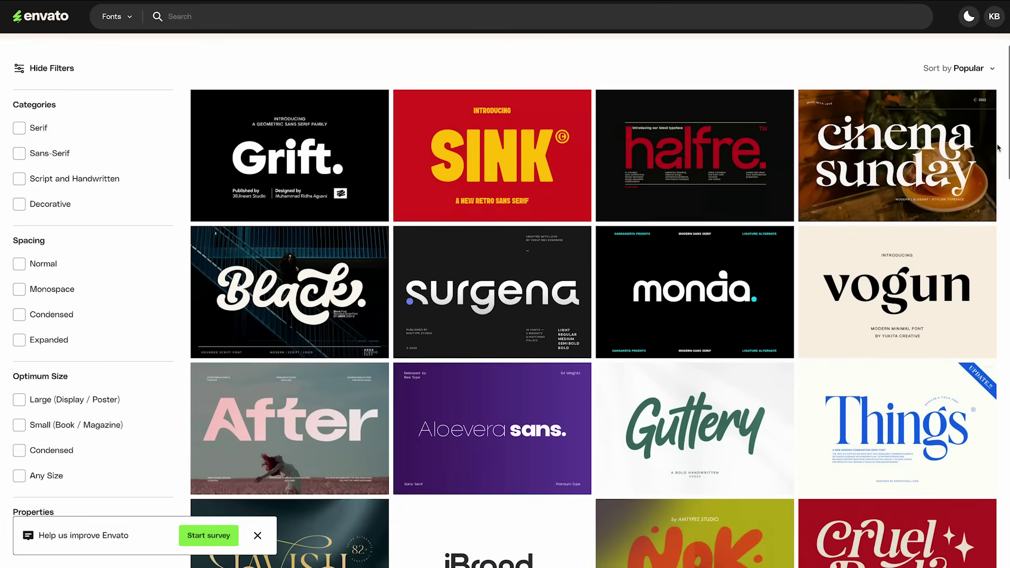
pyautogui.scroll(-5, 1000, 158)
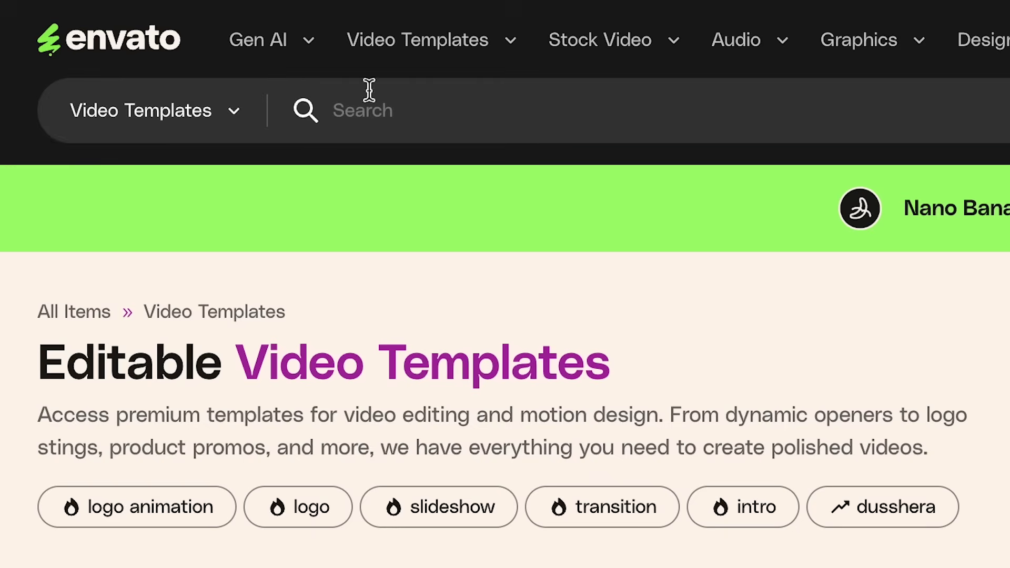
pyautogui.click(283, 52)
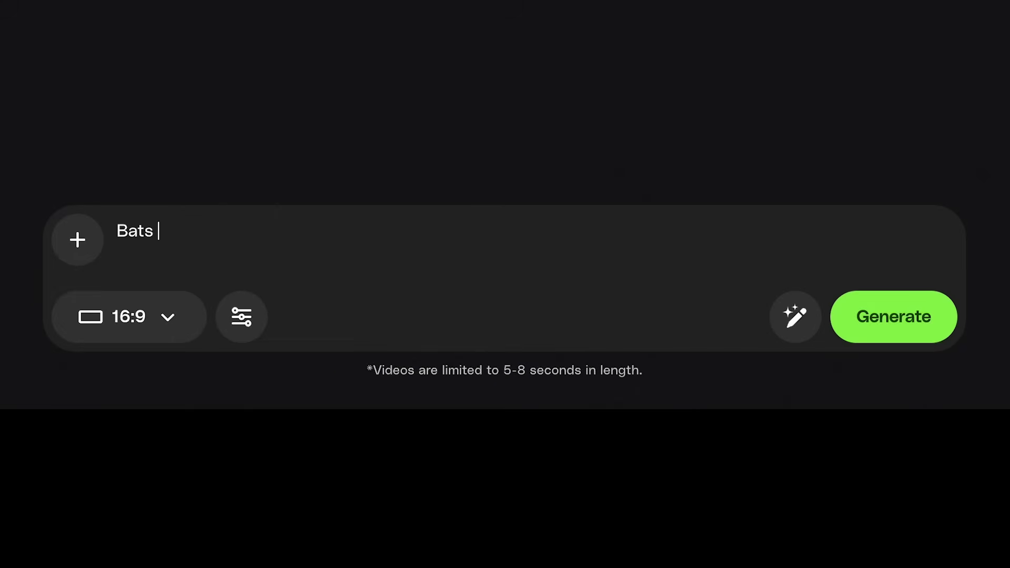
# Step: Generate an enhanced 'Bats fly from a cave toward camera.' video, then enter 'Bats fly out of a cave.' in SoundGen
pyautogui.write('fly from a cave toward ')
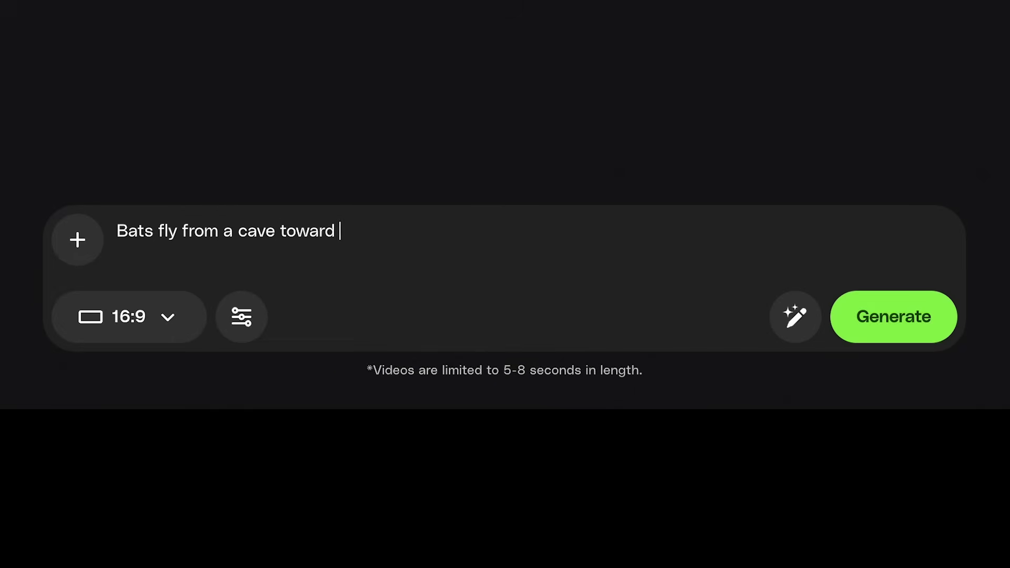
pyautogui.write('camera.')
pyautogui.click(793, 317)
pyautogui.click(877, 338)
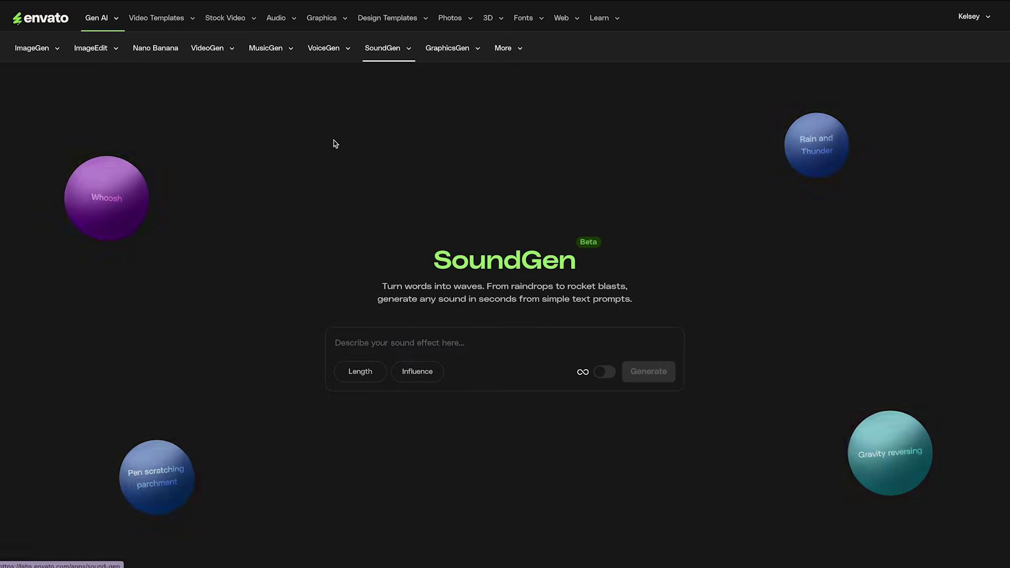
pyautogui.click(368, 345)
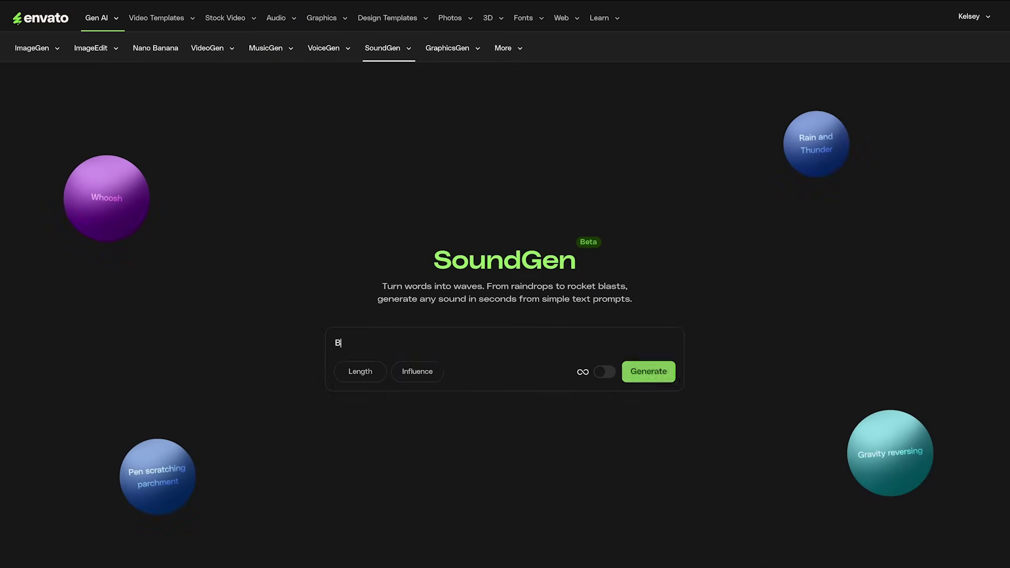
pyautogui.write('Bat')
pyautogui.write('s fly o')
pyautogui.write('ut of ')
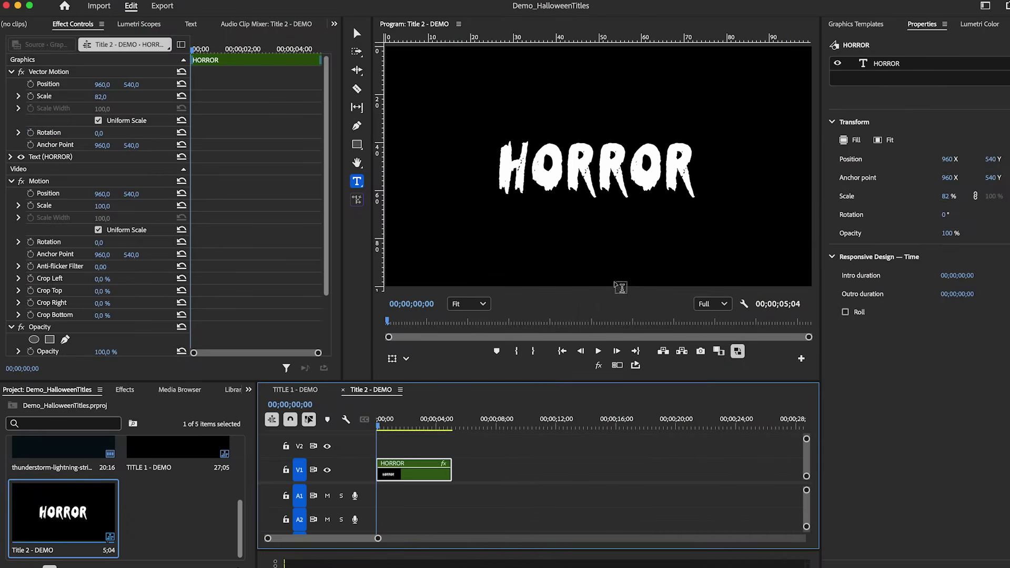
# Step: Give the HORROR word a linear gradient fill from very dark red to bright red, midpoint centred
pyautogui.click(600, 180)
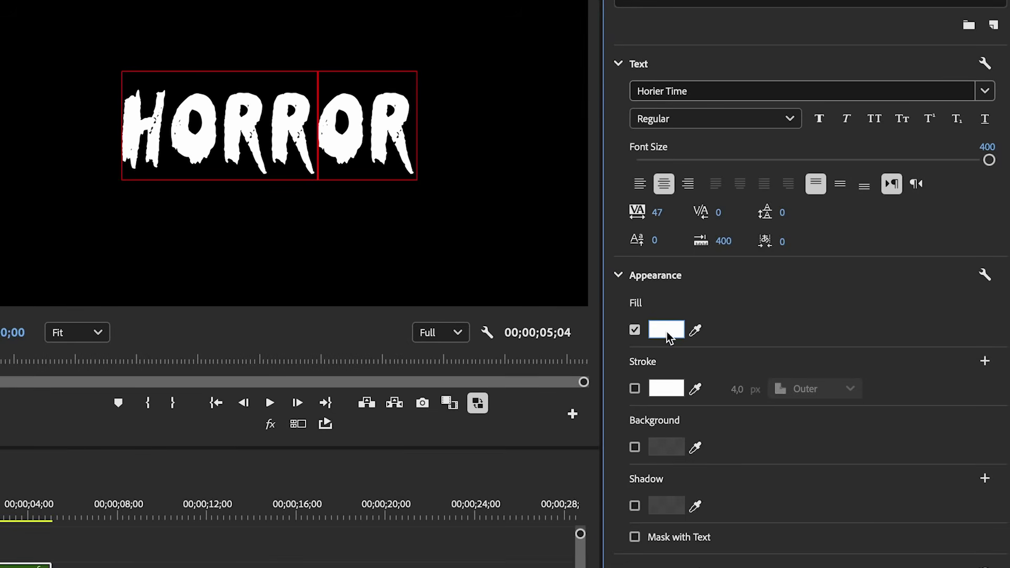
pyautogui.doubleClick(262, 133)
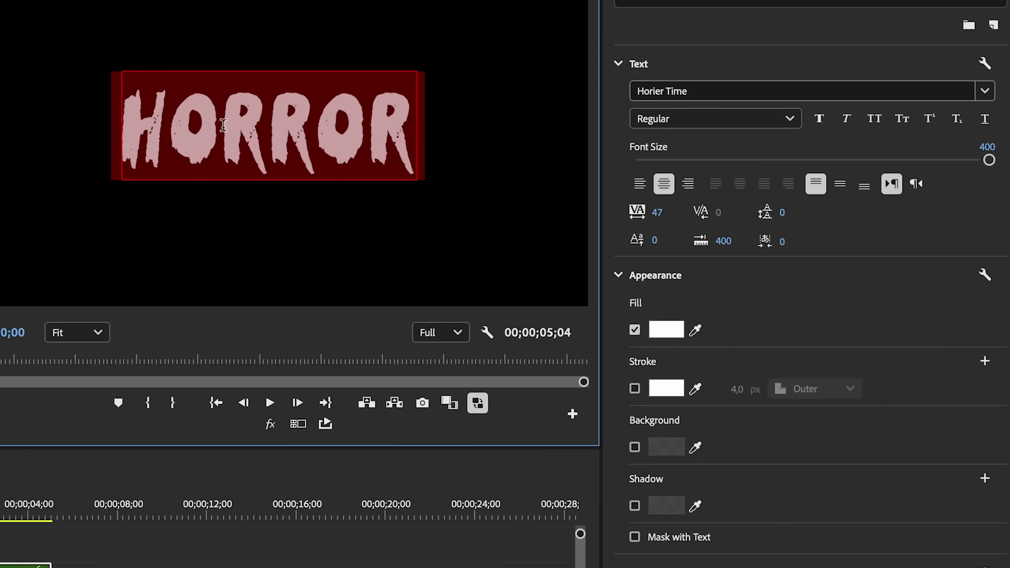
pyautogui.click(672, 335)
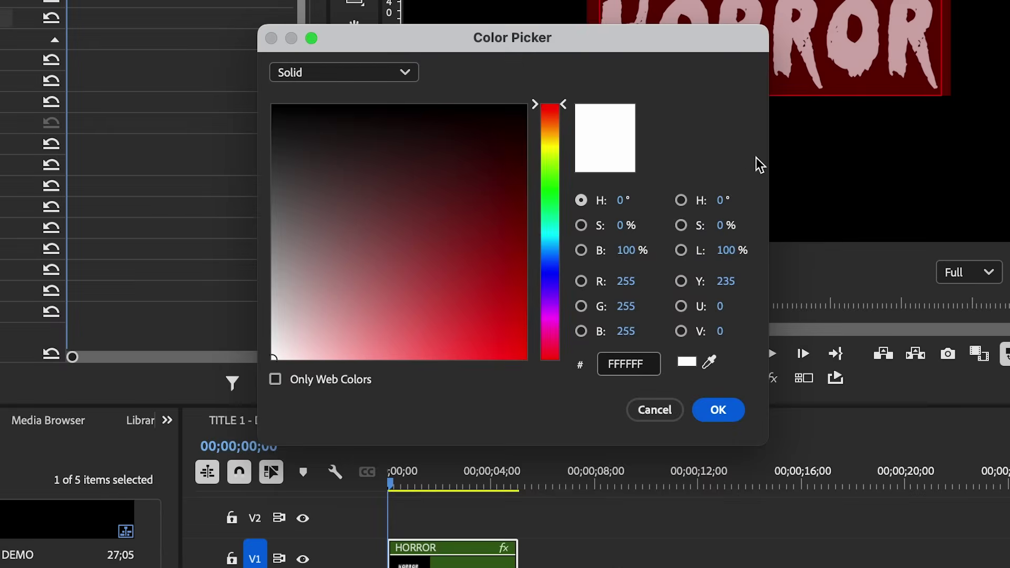
pyautogui.click(383, 80)
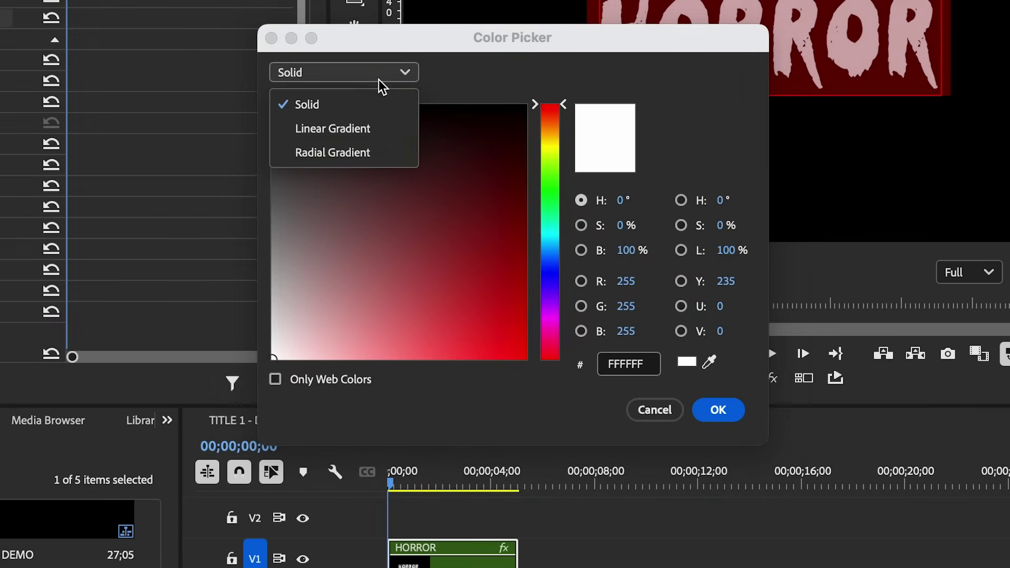
pyautogui.click(354, 133)
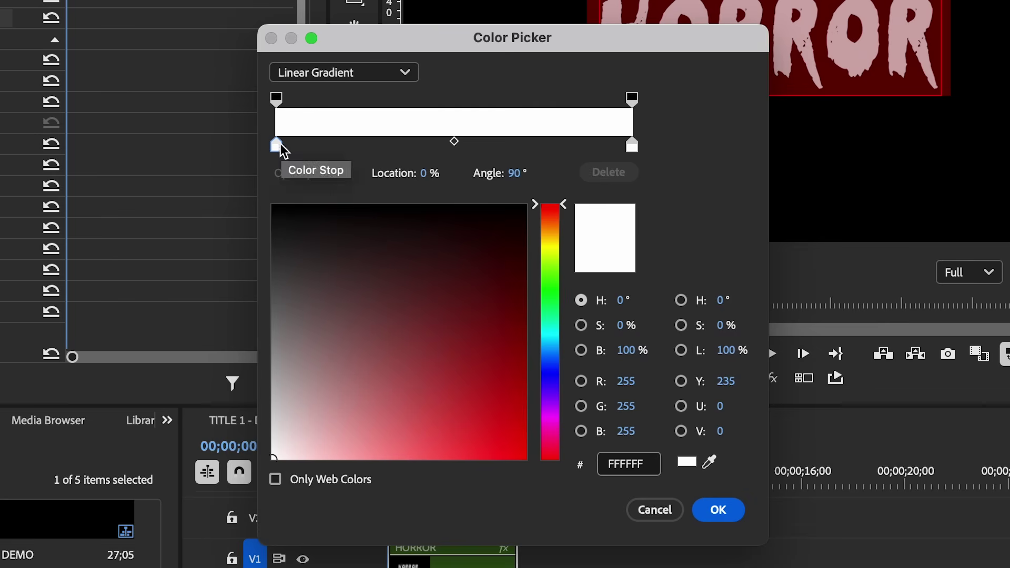
pyautogui.moveTo(520, 267)
pyautogui.mouseDown()
pyautogui.moveTo(489, 248)
pyautogui.moveTo(494, 235)
pyautogui.moveTo(505, 256)
pyautogui.mouseUp()
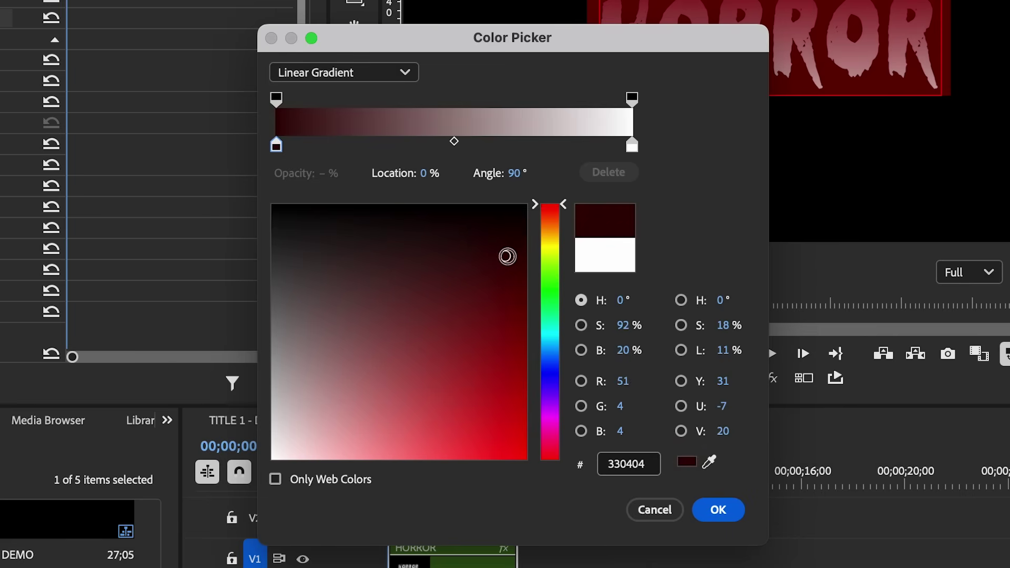
pyautogui.click(633, 146)
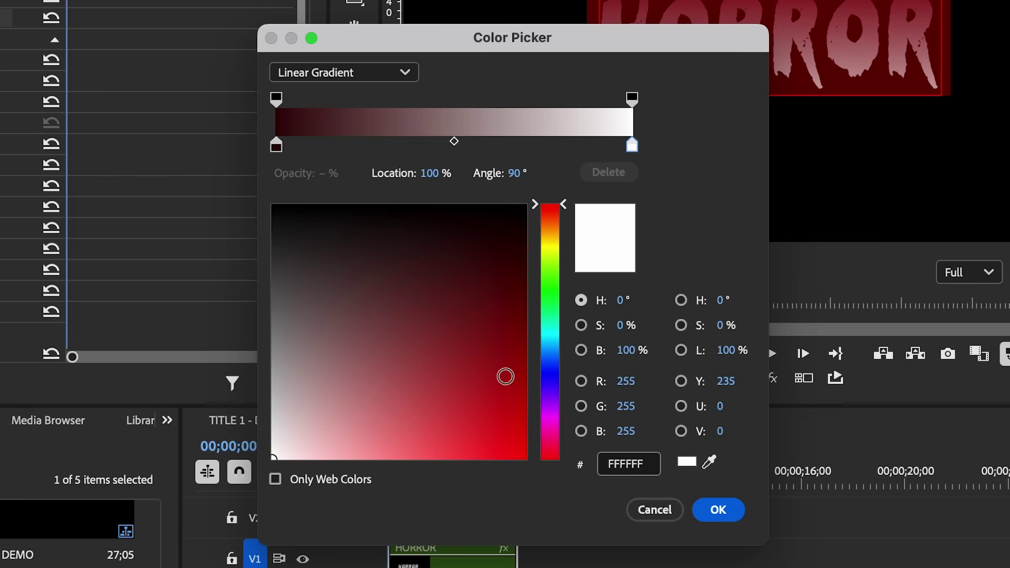
pyautogui.moveTo(505, 377)
pyautogui.mouseDown()
pyautogui.moveTo(505, 337)
pyautogui.moveTo(500, 410)
pyautogui.moveTo(503, 395)
pyautogui.mouseUp()
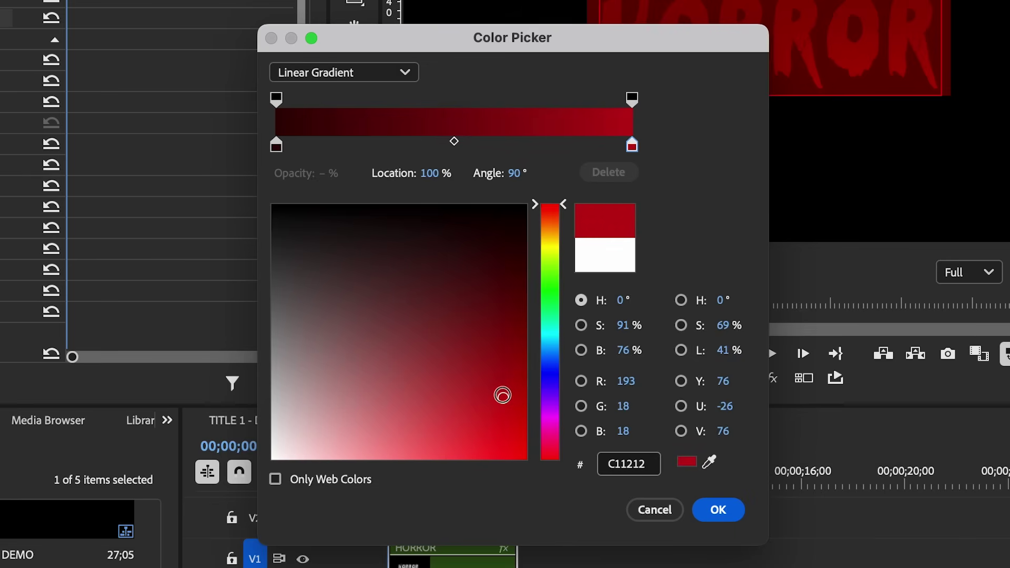
pyautogui.click(454, 141)
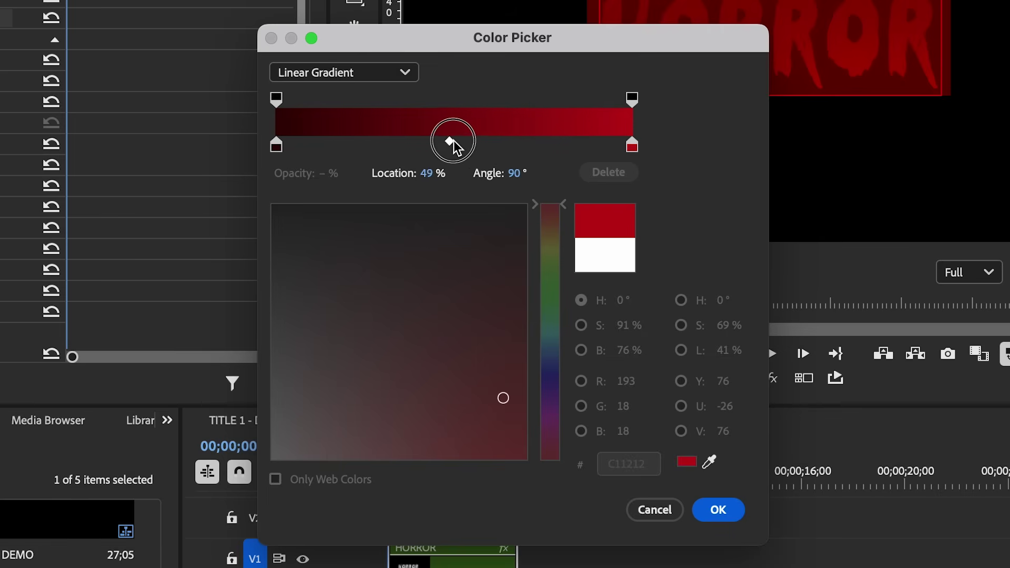
pyautogui.moveTo(461, 140); pyautogui.dragTo(455, 141)
pyautogui.click(728, 514)
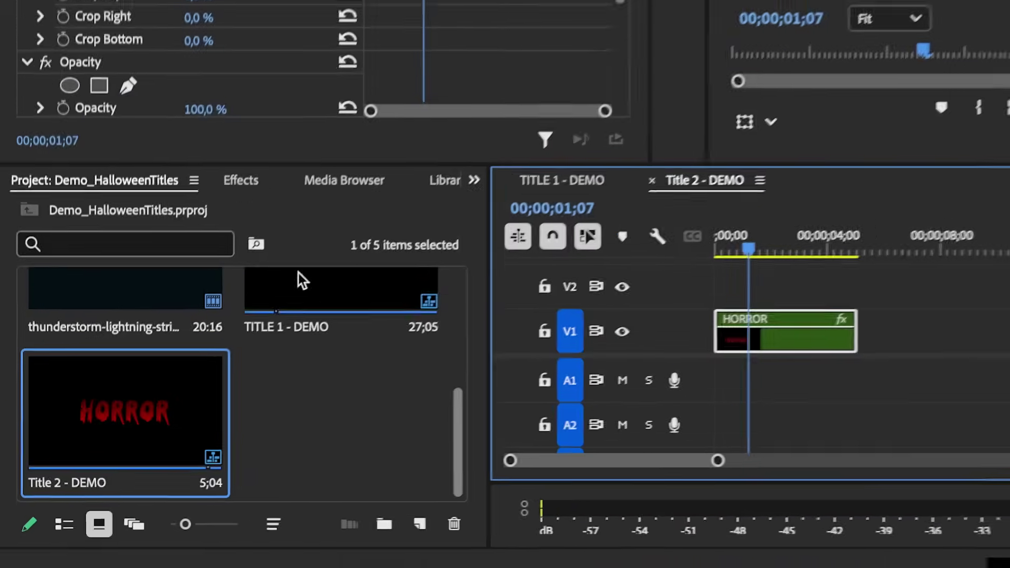
# Step: Search 'camera shak', apply FI: Camera Shake FX to the HORROR clip, and play from the start
pyautogui.click(129, 370)
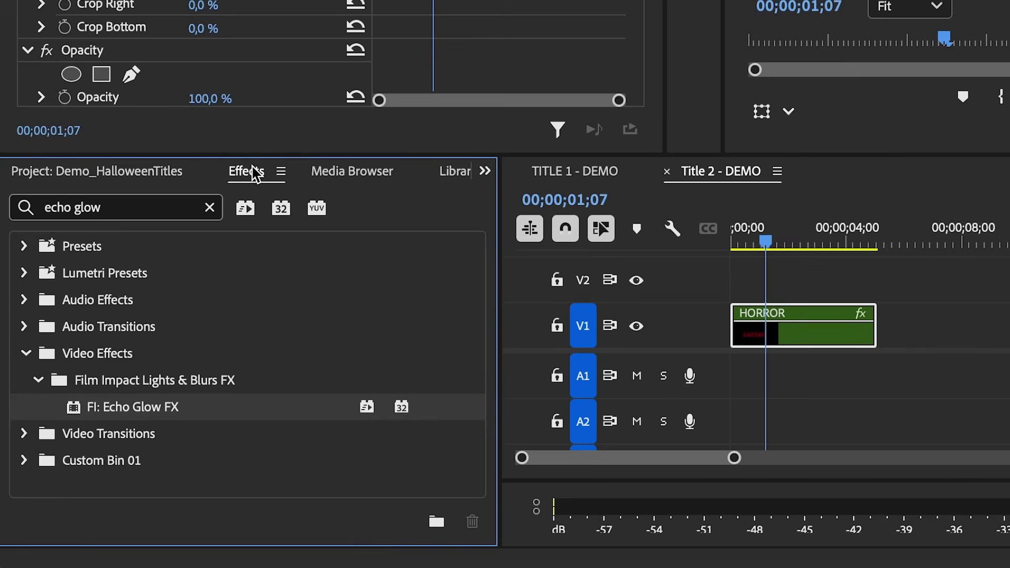
pyautogui.click(109, 207)
pyautogui.write('camera shake')
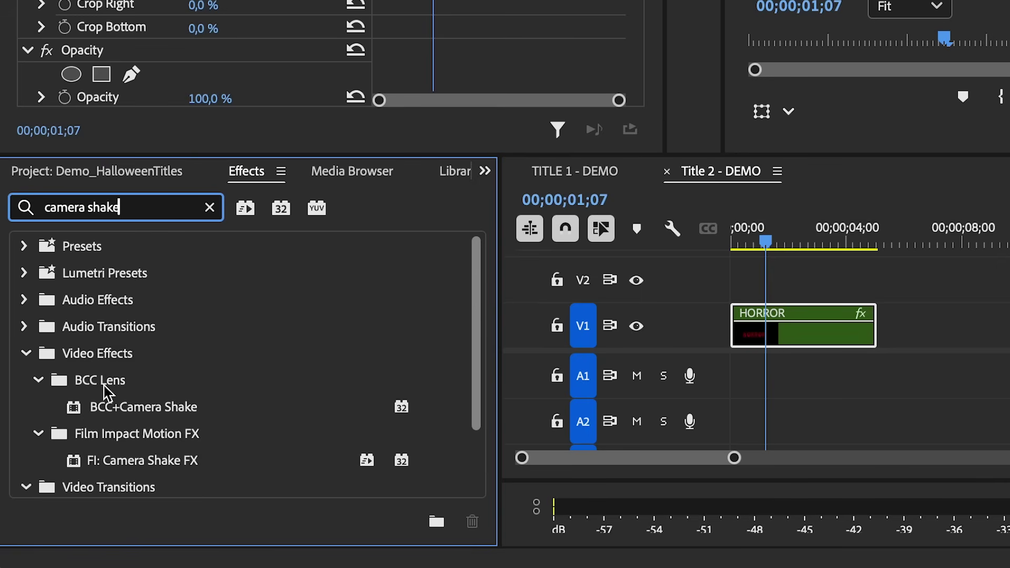
pyautogui.scroll(-3, 108, 392)
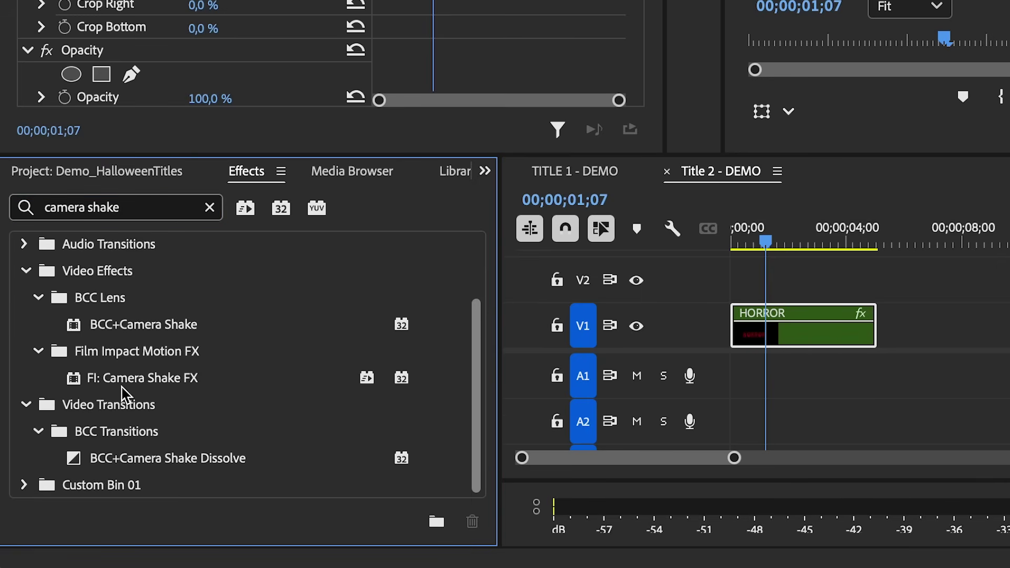
pyautogui.click(131, 388)
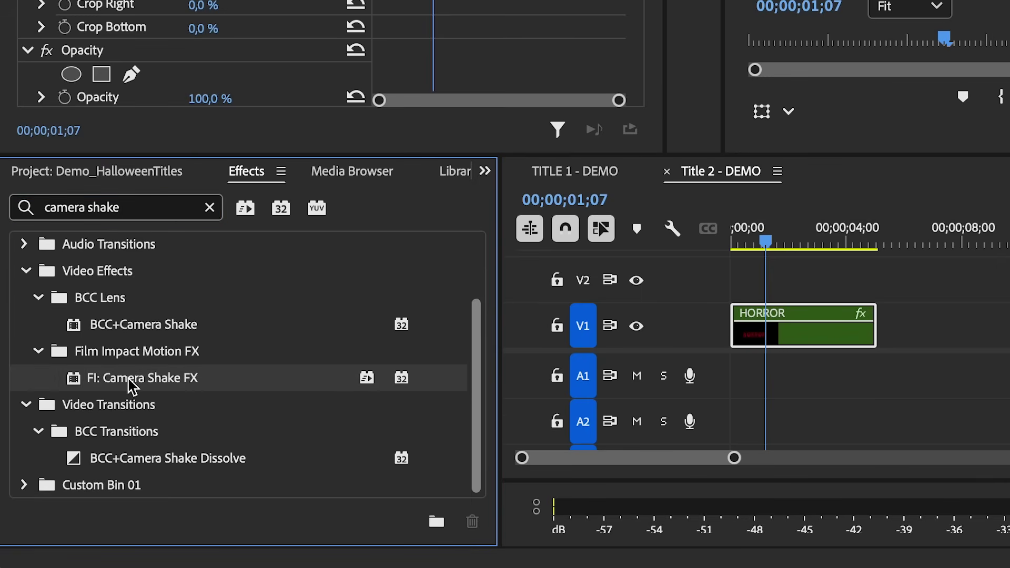
pyautogui.moveTo(120, 388); pyautogui.dragTo(760, 326)
pyautogui.press('Home')
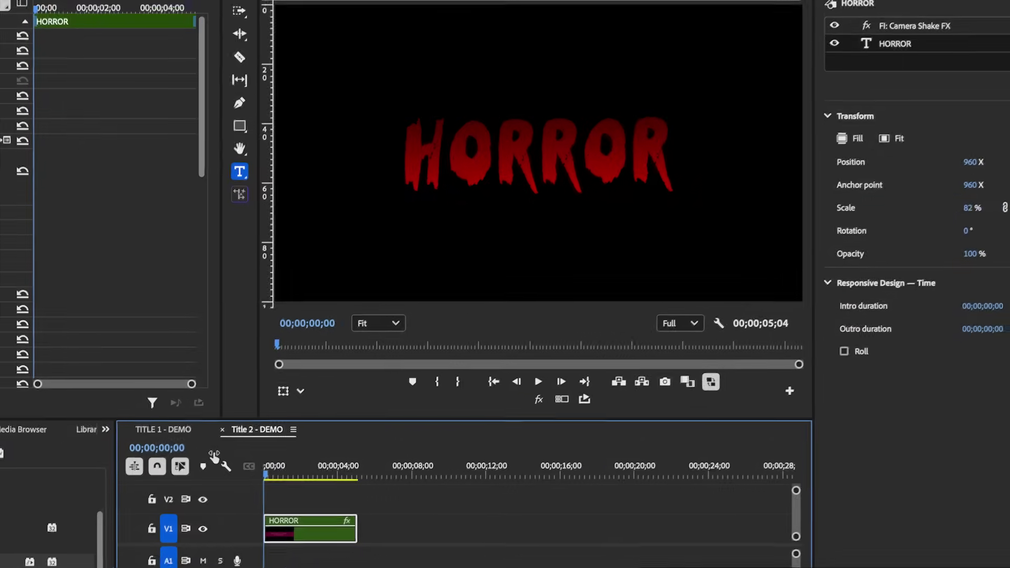
pyautogui.press('space')
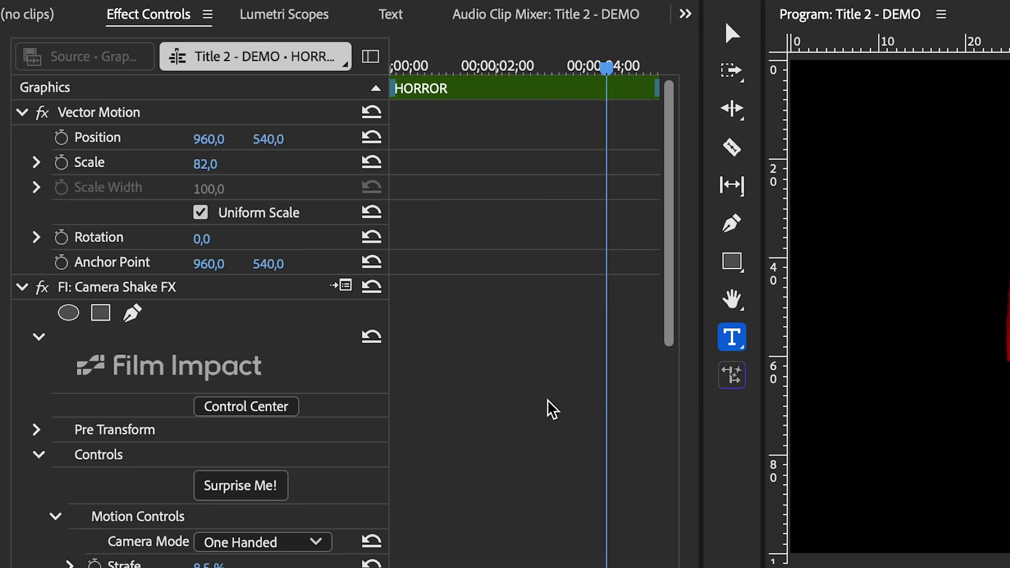
pyautogui.scroll(-1, 547, 408)
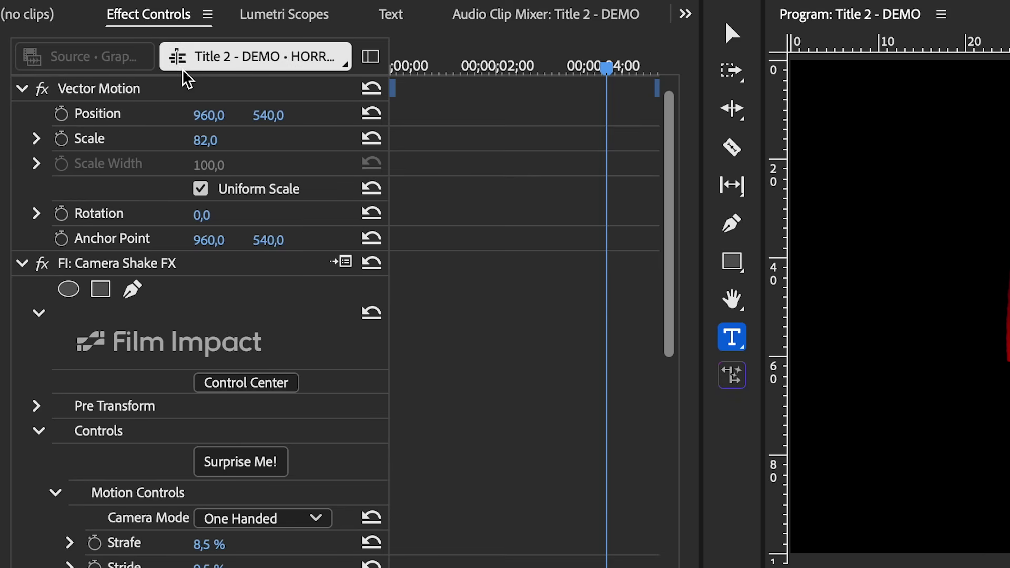
pyautogui.scroll(-12, 489, 340)
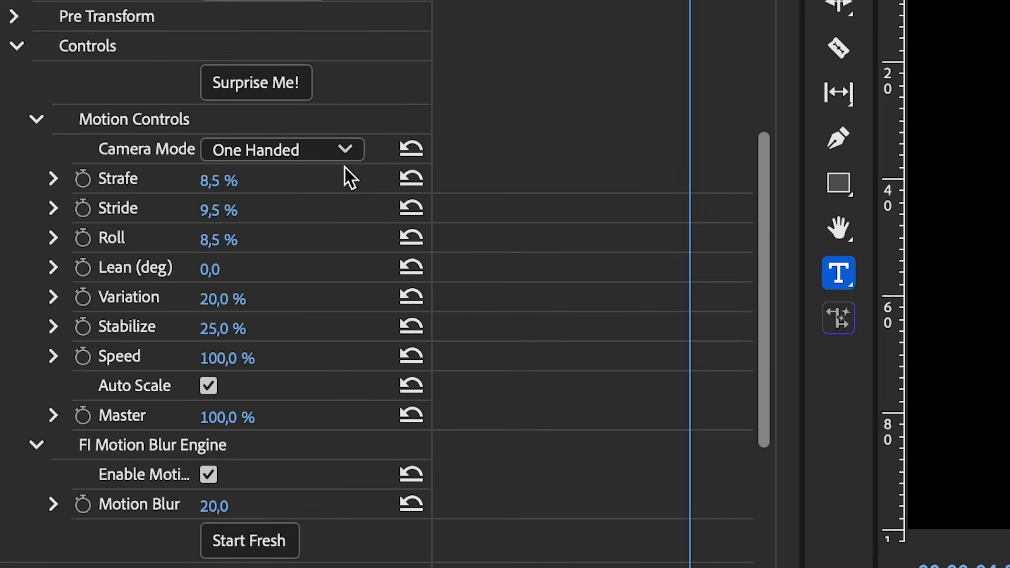
pyautogui.click(312, 238)
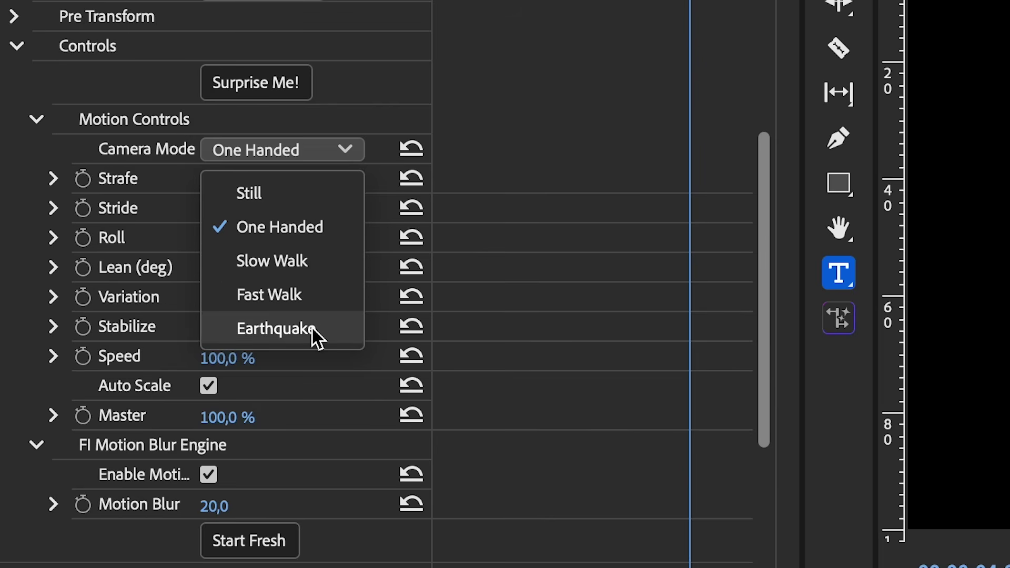
pyautogui.click(307, 295)
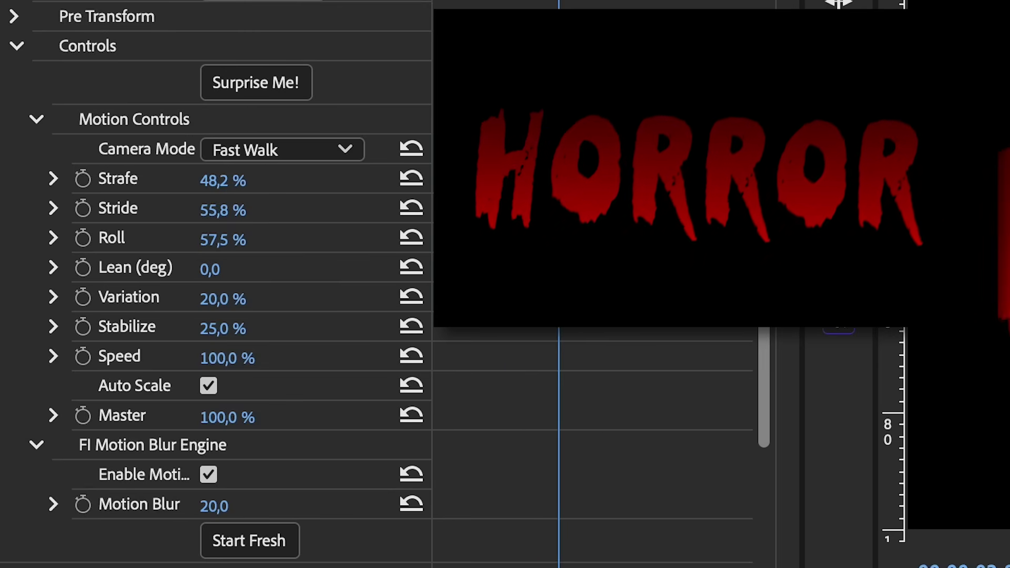
pyautogui.click(330, 152)
pyautogui.click(295, 325)
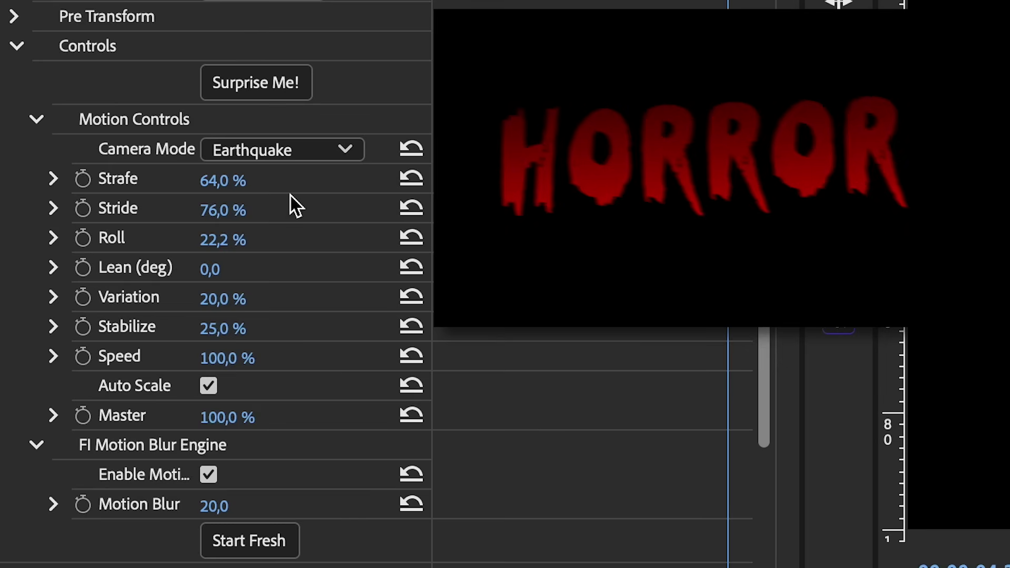
pyautogui.click(290, 159)
pyautogui.click(295, 228)
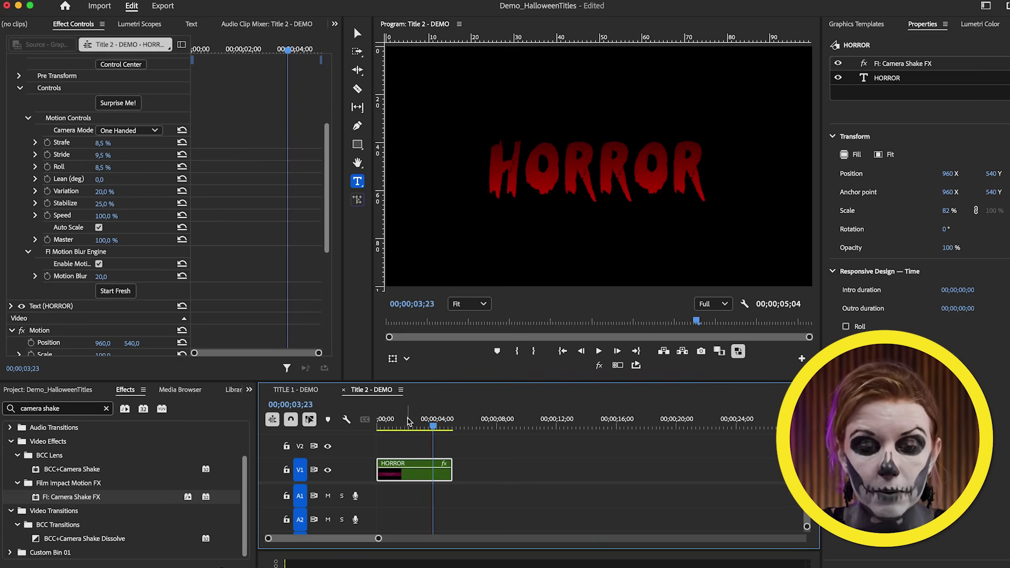
# Step: Razor-cut the HORROR title clip at 00;00;02;13 and preview around the cut
pyautogui.moveTo(413, 427)
pyautogui.mouseDown()
pyautogui.moveTo(403, 427)
pyautogui.moveTo(414, 430)
pyautogui.mouseUp()
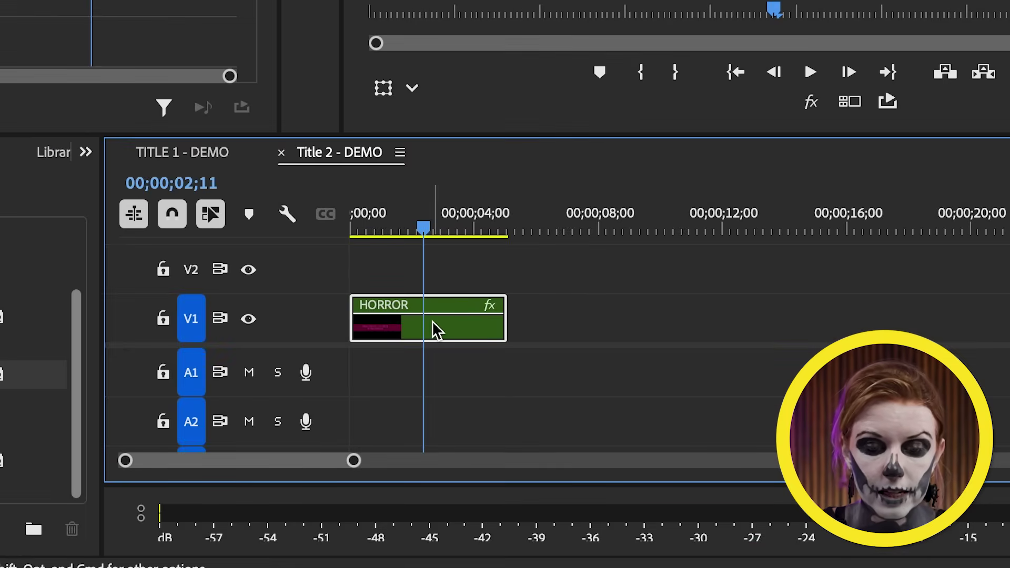
pyautogui.moveTo(430, 228); pyautogui.dragTo(435, 241)
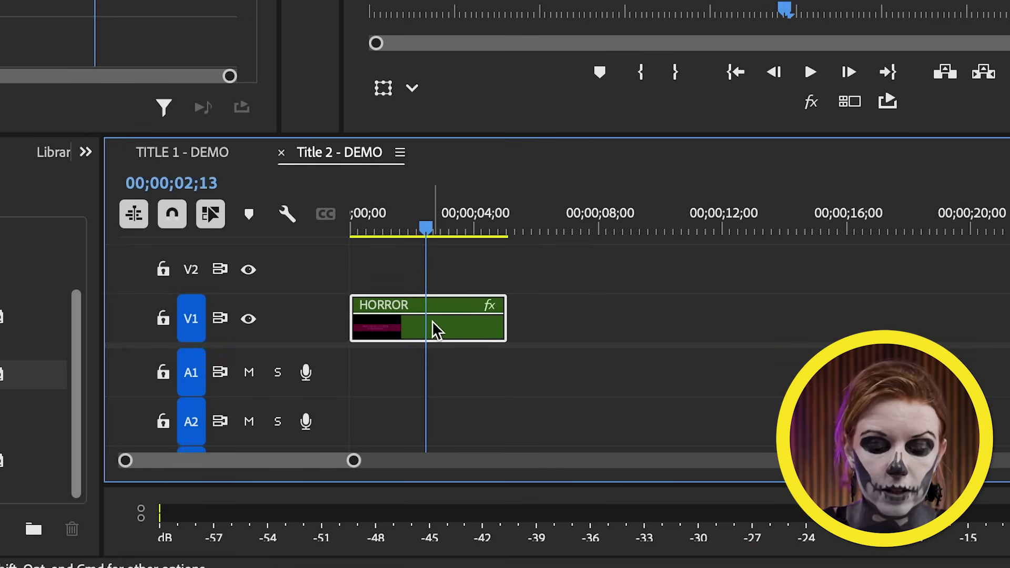
pyautogui.press('c')
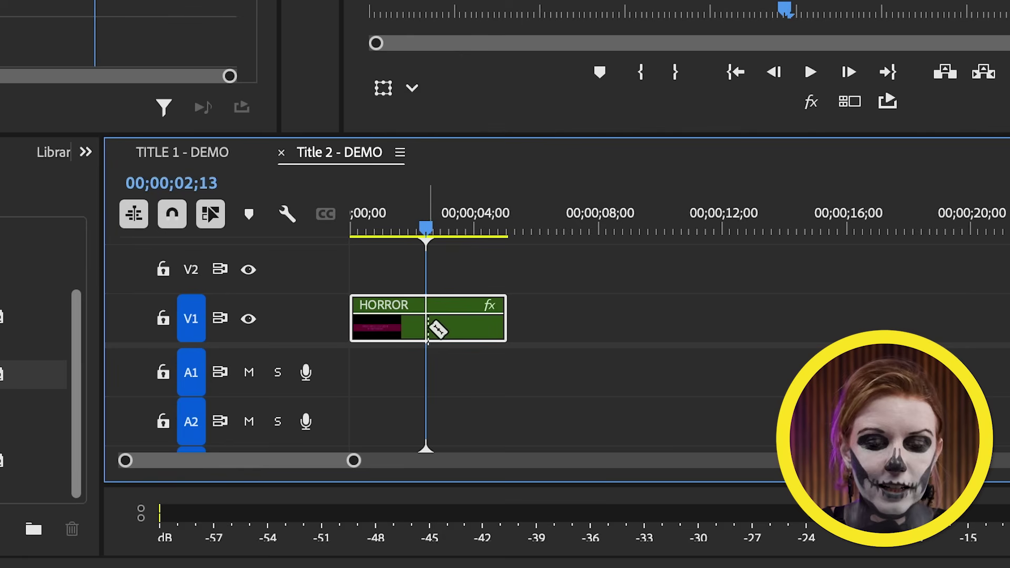
pyautogui.click(435, 318)
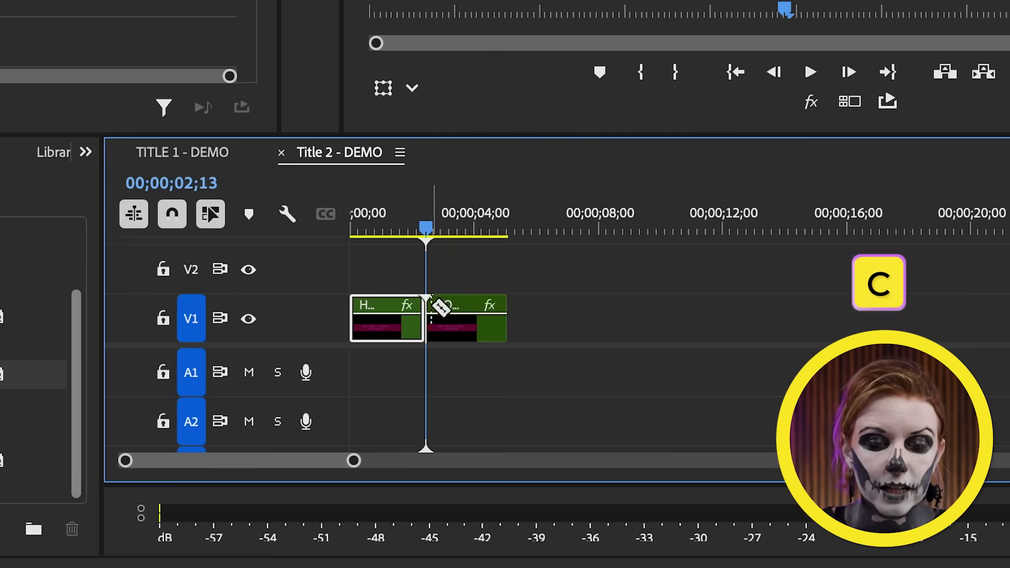
pyautogui.moveTo(430, 229); pyautogui.dragTo(423, 225)
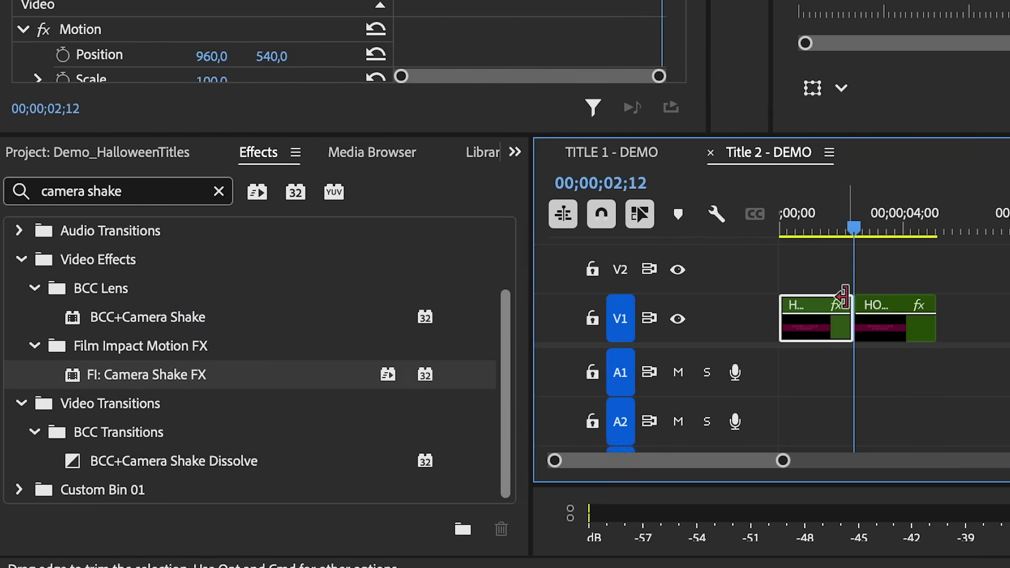
pyautogui.click(119, 194)
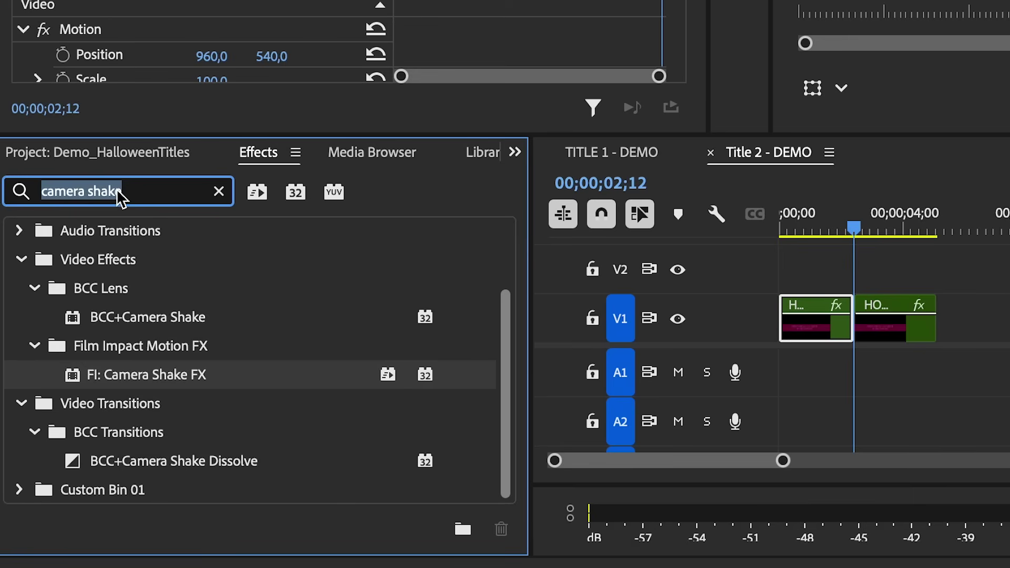
# Step: Place FI: Grunge Impacts on the cut between the HORROR clips and lengthen it to about 2;24
pyautogui.write('grunge')
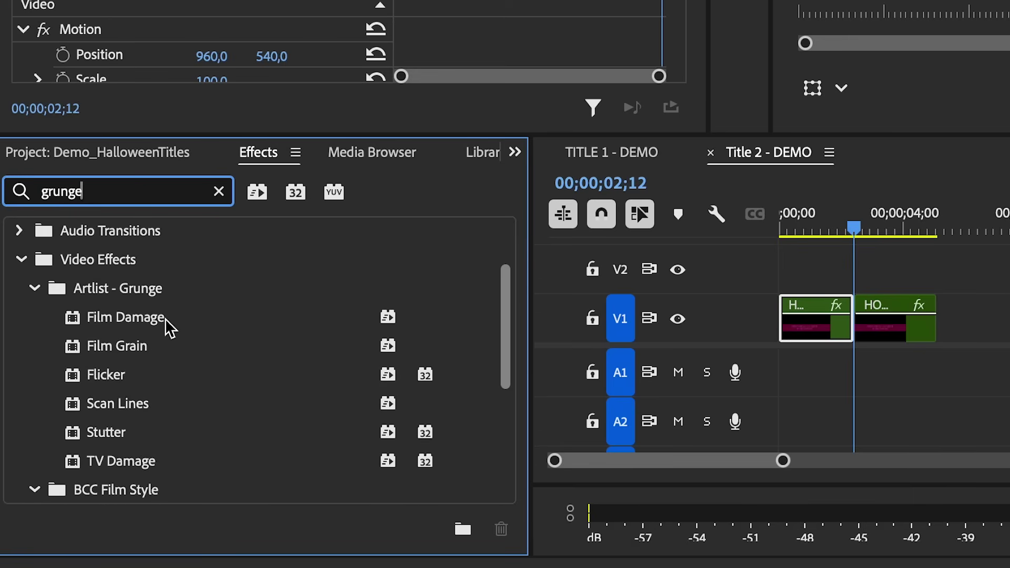
pyautogui.scroll(-4, 165, 318)
pyautogui.click(138, 455)
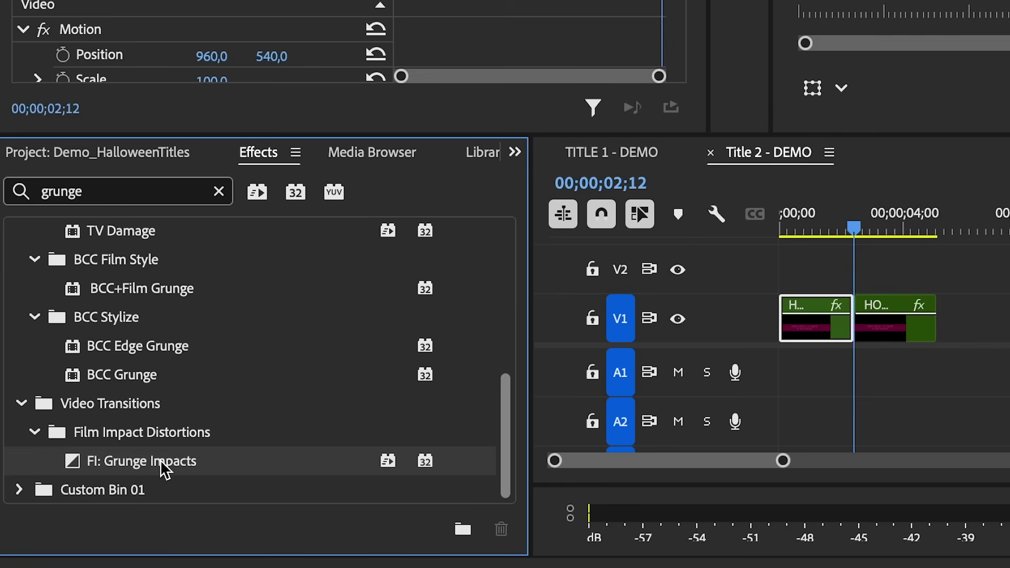
pyautogui.moveTo(133, 460); pyautogui.dragTo(859, 329)
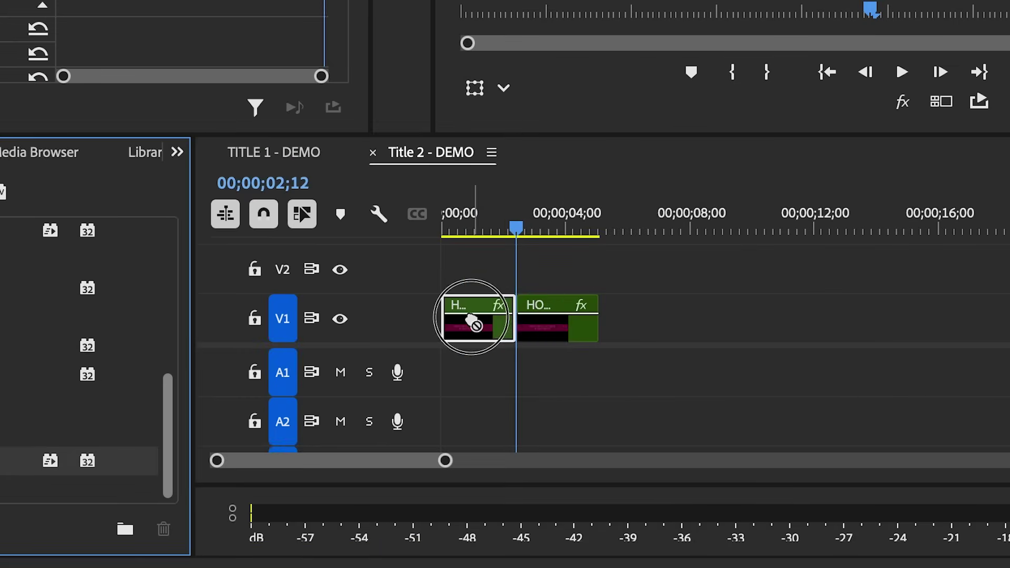
pyautogui.moveTo(518, 318); pyautogui.dragTo(559, 322)
# Step: Play back and step through the new middle grunge transition
pyautogui.click(491, 220)
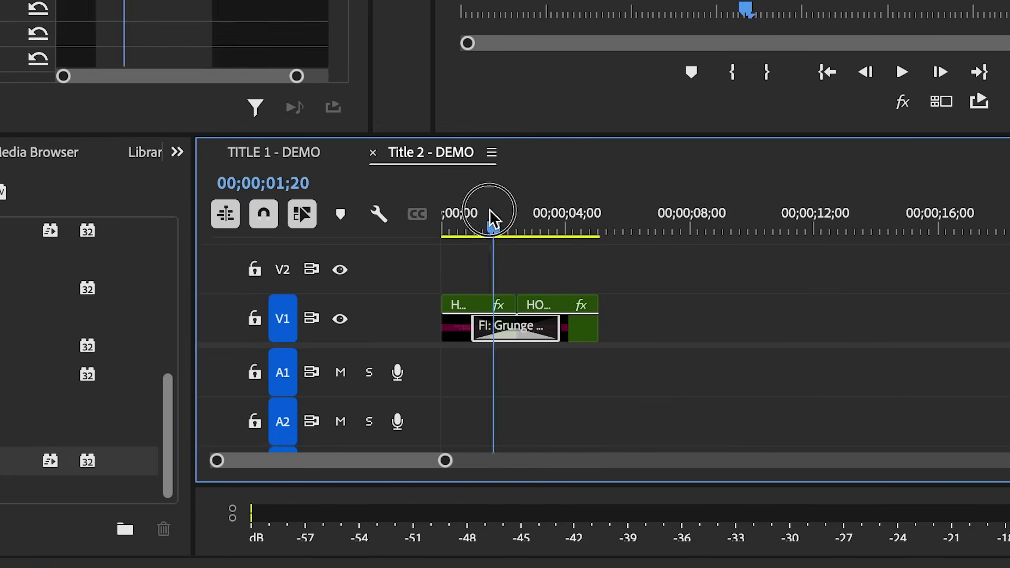
pyautogui.click(474, 224)
pyautogui.press('space')
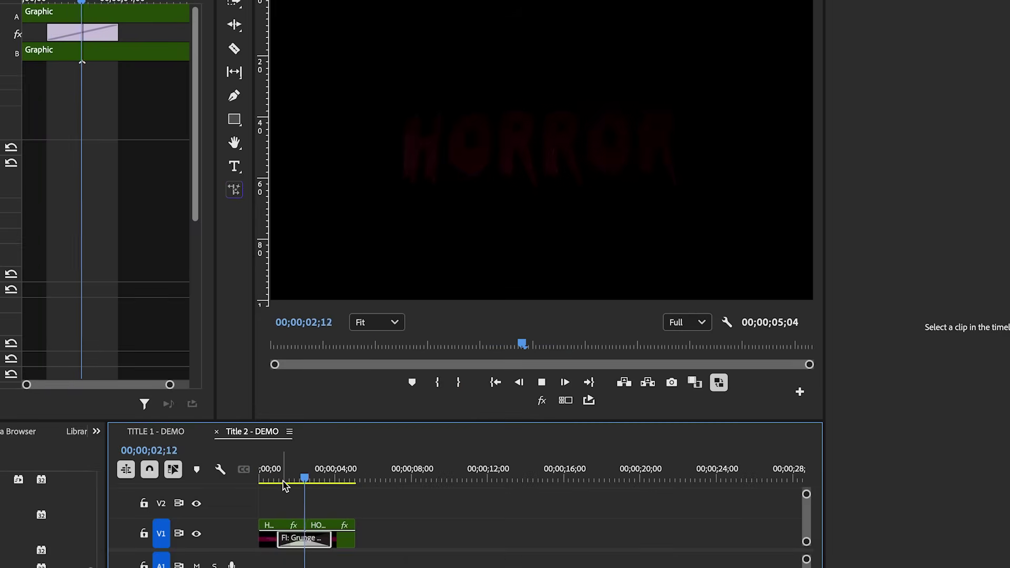
pyautogui.press('space')
pyautogui.moveTo(298, 476)
pyautogui.mouseDown()
pyautogui.moveTo(323, 476)
pyautogui.moveTo(299, 479)
pyautogui.mouseUp()
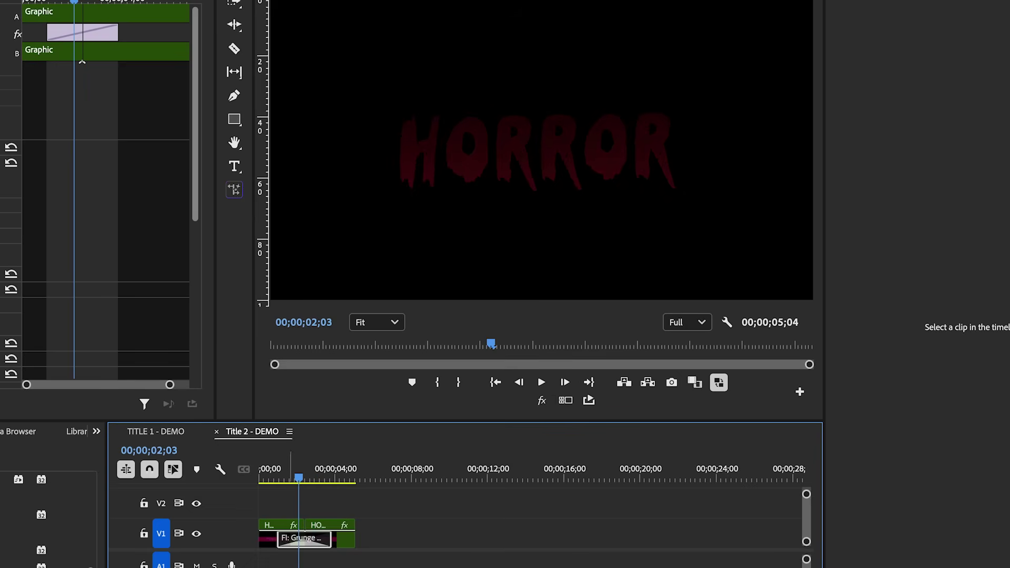
# Step: Add Grunge Impacts to the first clip's start and the second clip's end, then play the sequence
pyautogui.press('=')
pyautogui.press('=')
pyautogui.press('=')
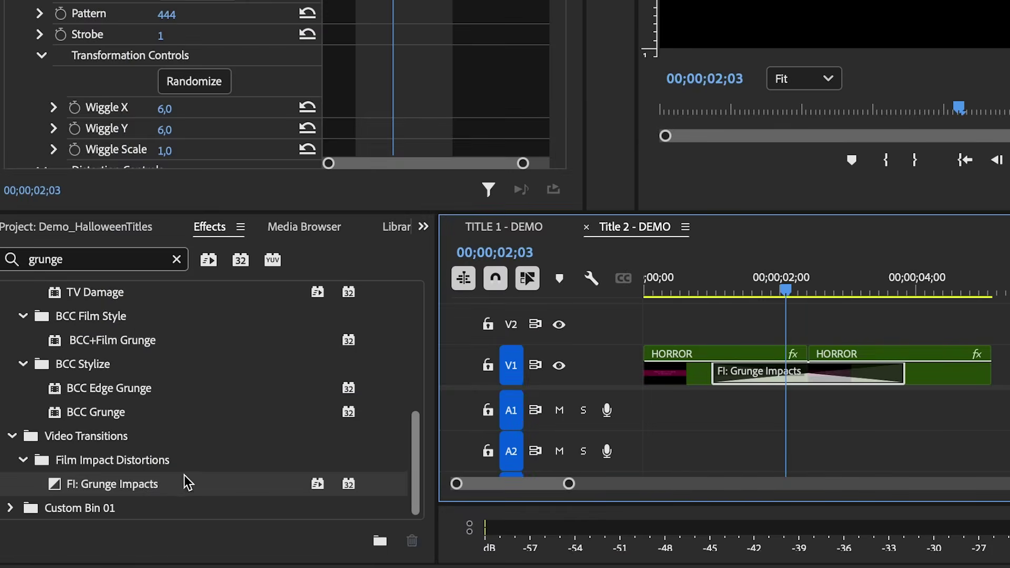
pyautogui.moveTo(185, 483); pyautogui.dragTo(697, 374)
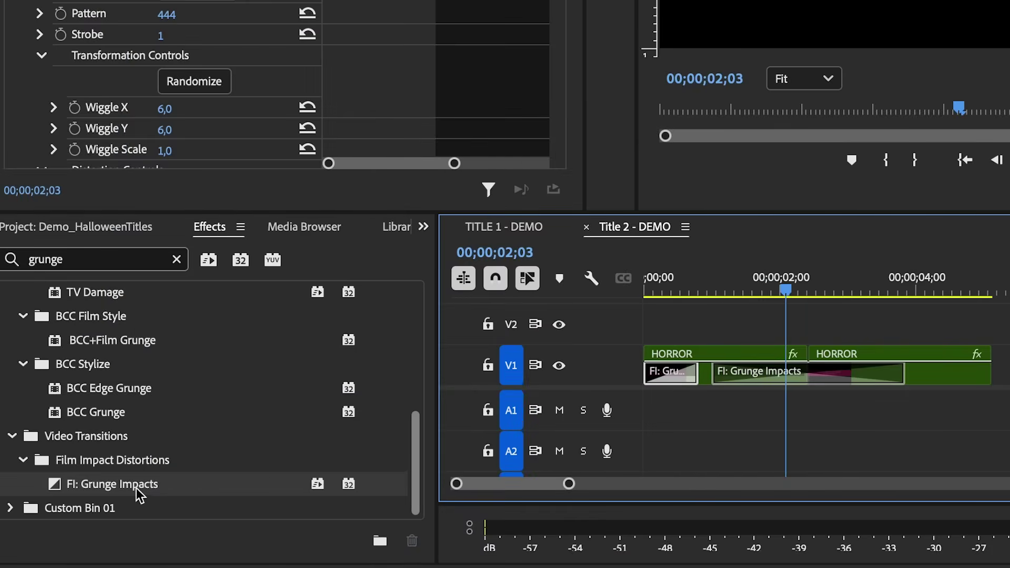
pyautogui.moveTo(139, 494); pyautogui.dragTo(984, 379)
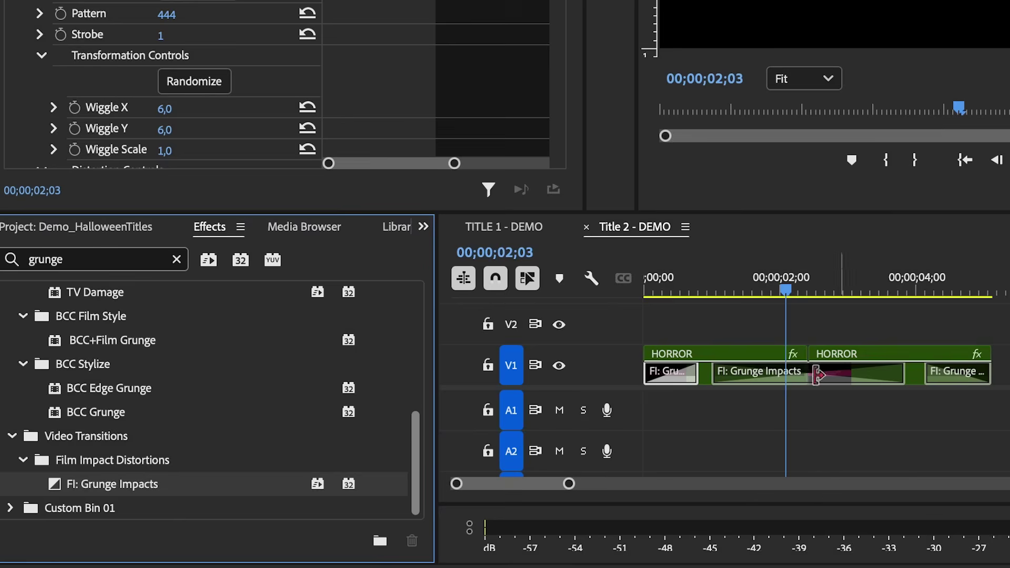
pyautogui.press('Home')
pyautogui.press('space')
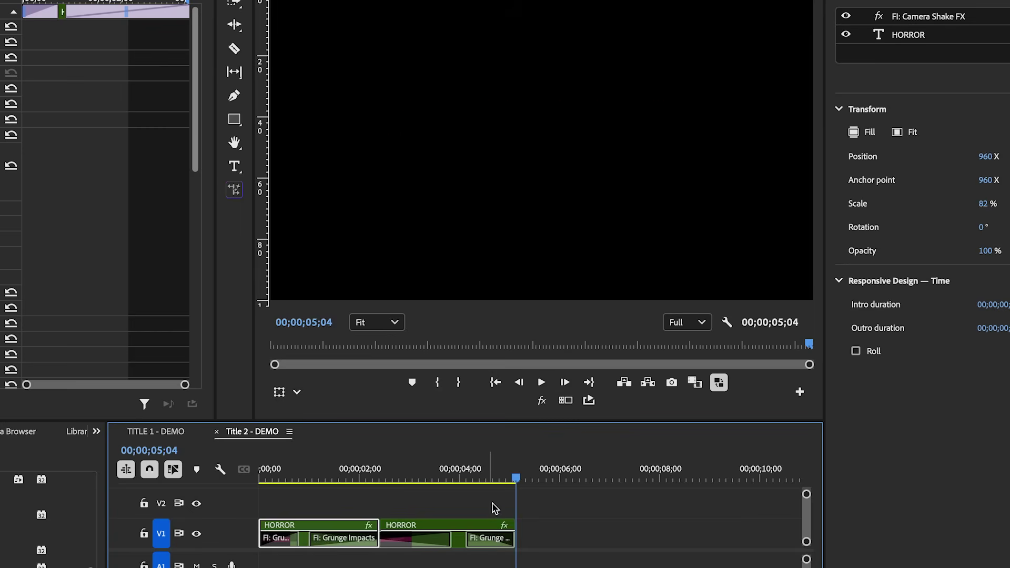
pyautogui.moveTo(497, 479); pyautogui.dragTo(426, 483)
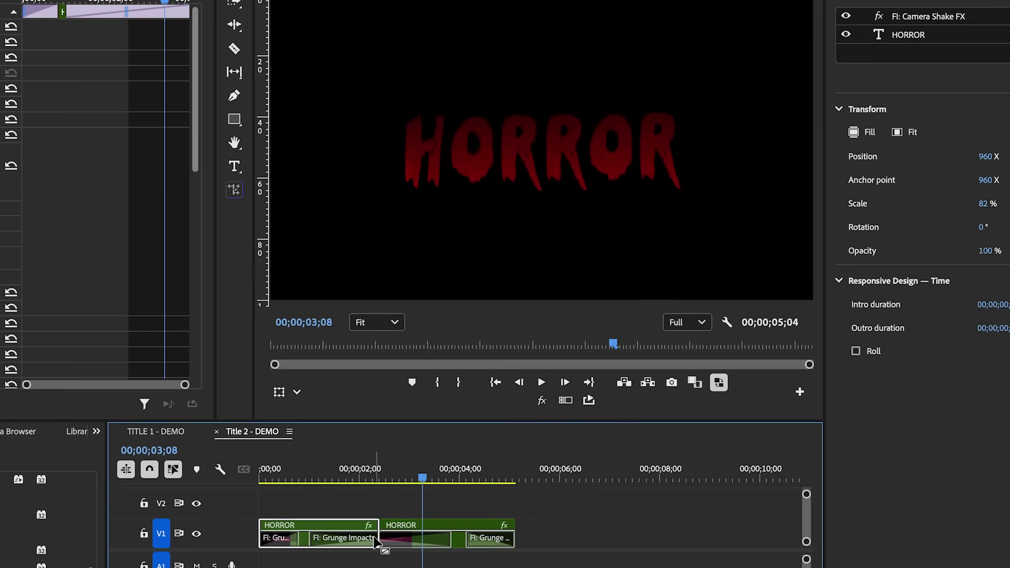
pyautogui.click(358, 539)
# Step: Set the middle transition's Wiggle X and Wiggle Y to 3 and Wiggle Scale to 2
pyautogui.click(407, 478)
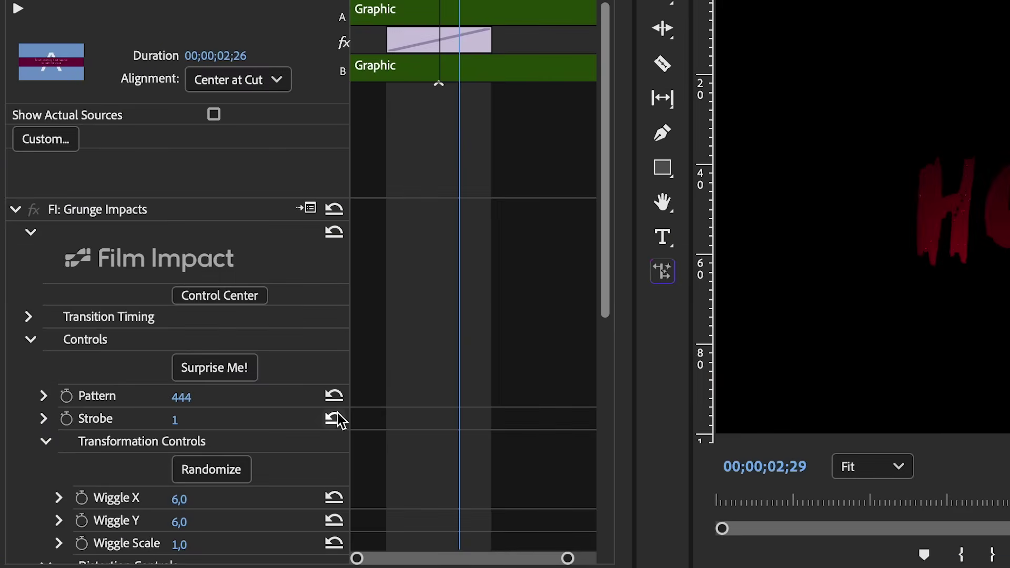
pyautogui.scroll(-5, 340, 361)
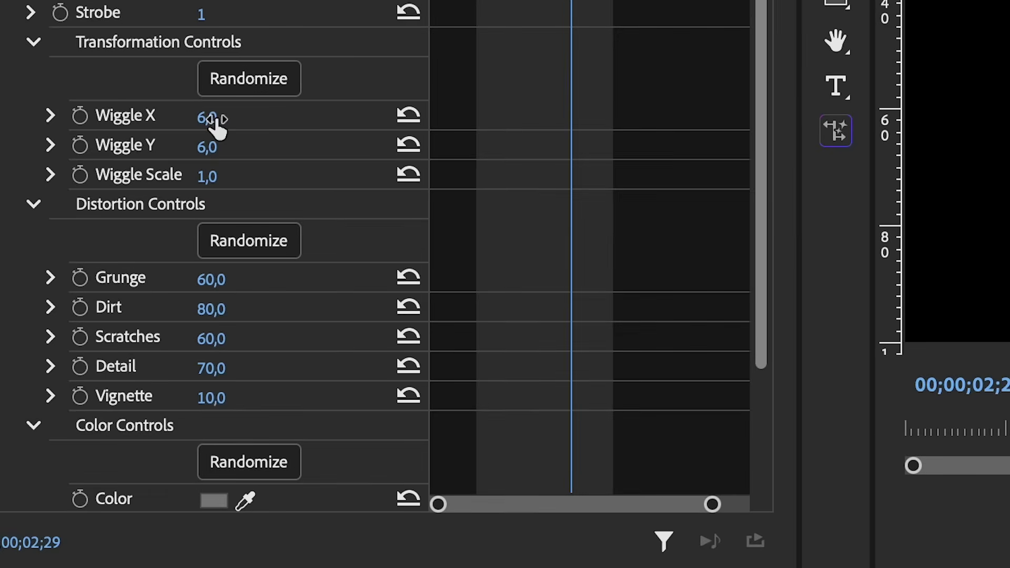
pyautogui.click(184, 260)
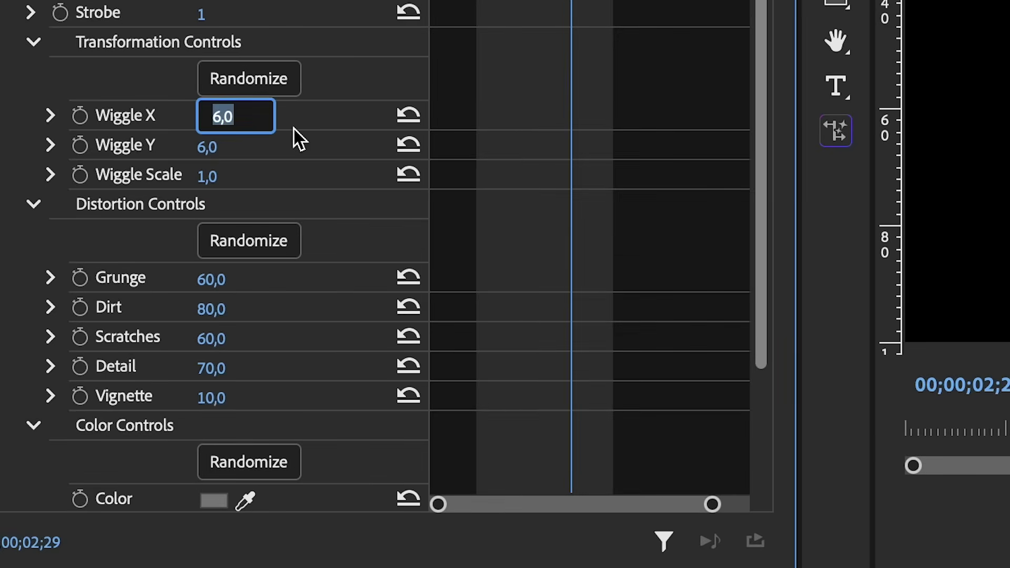
pyautogui.write('3')
pyautogui.click(236, 142)
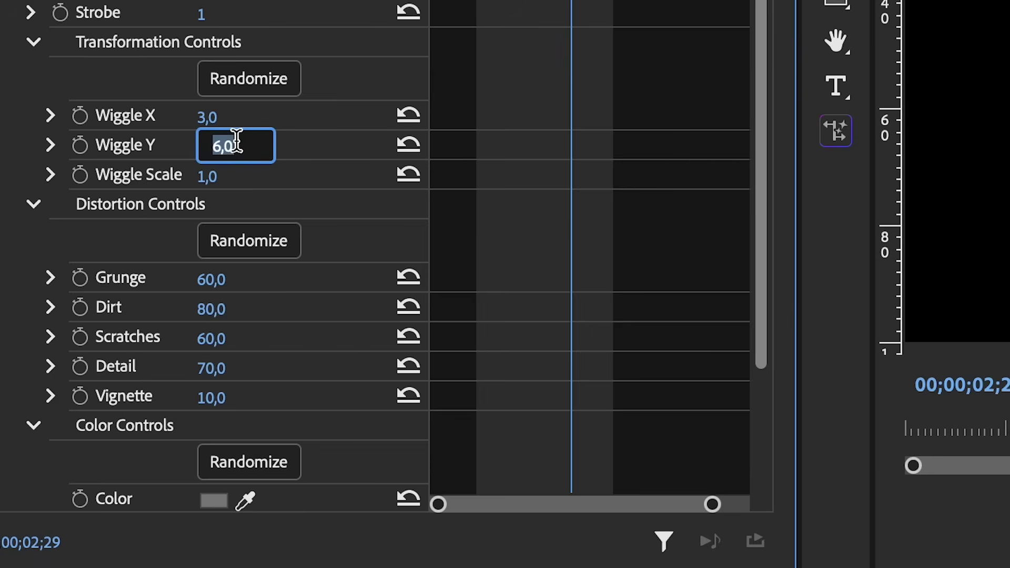
pyautogui.press('Return')
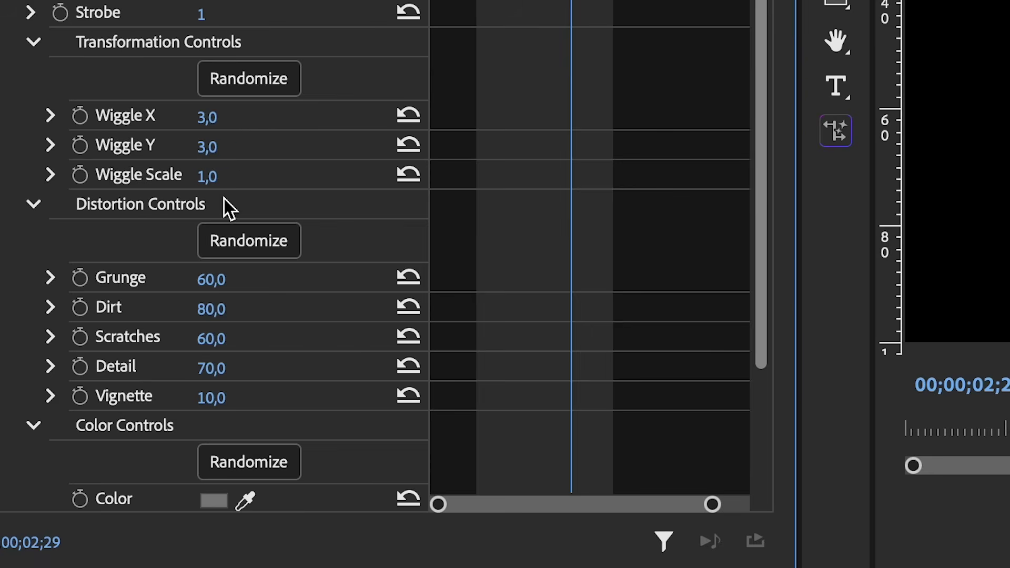
pyautogui.click(207, 175)
pyautogui.write('2')
pyautogui.press('Return')
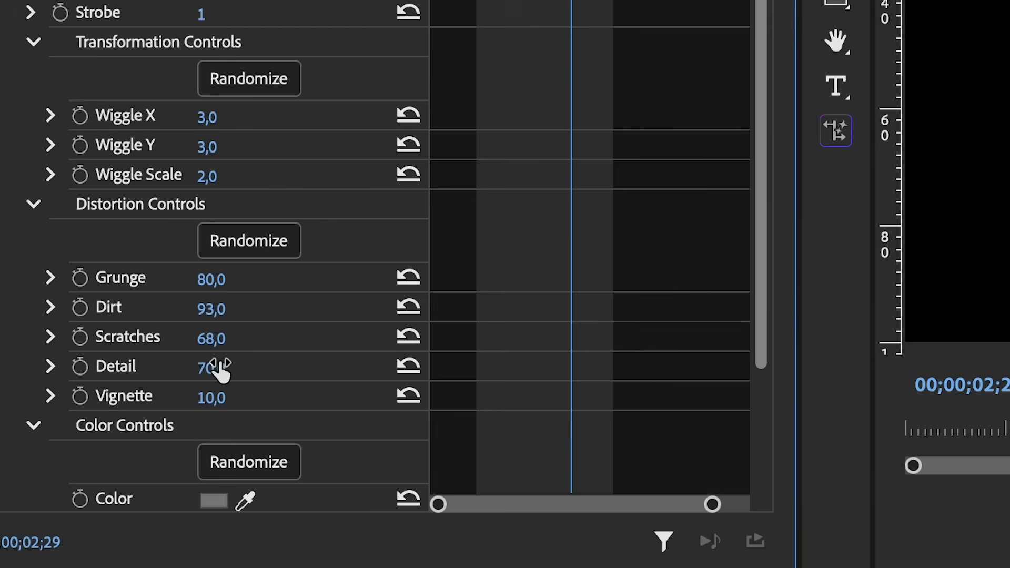
# Step: Play back the retuned middle transition and inspect it at several points
pyautogui.scroll(-5, 315, 428)
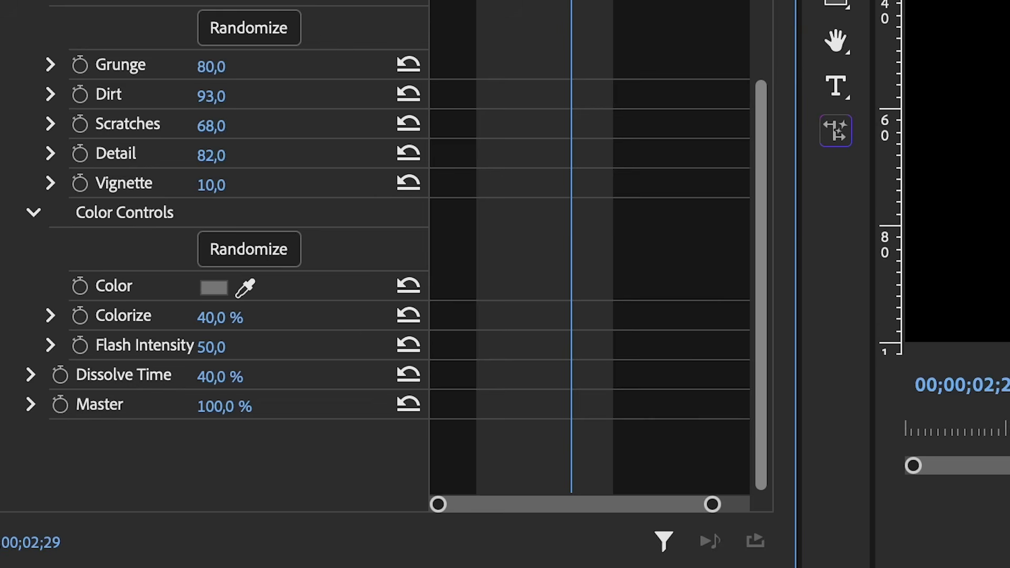
pyautogui.press('j')
pyautogui.press('j')
pyautogui.press('k')
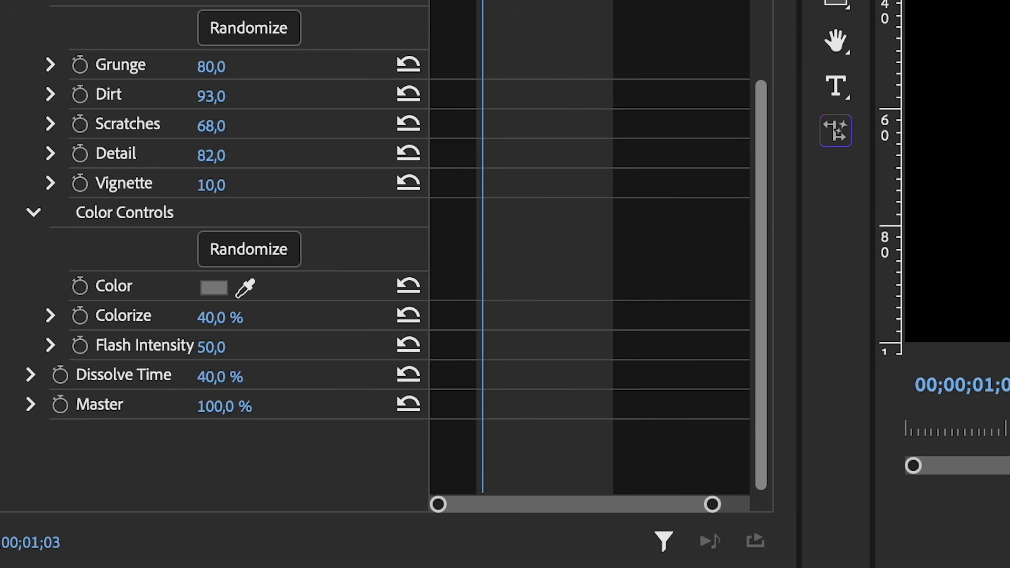
pyautogui.press('space')
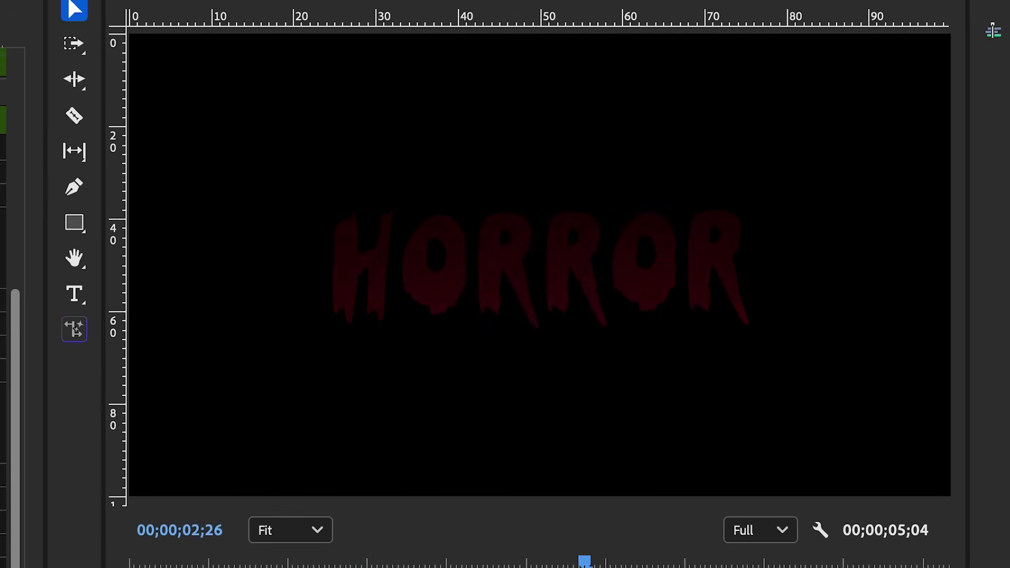
pyautogui.moveTo(347, 489); pyautogui.dragTo(368, 504)
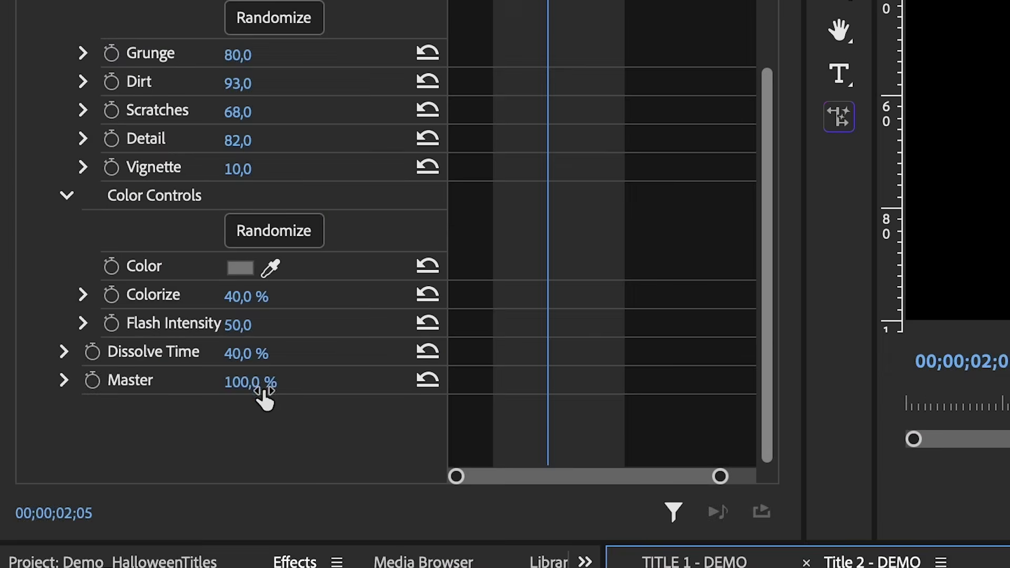
# Step: Lower the transition's Master strength to 70 %, preview it, and lengthen it slightly
pyautogui.moveTo(258, 384); pyautogui.dragTo(229, 384)
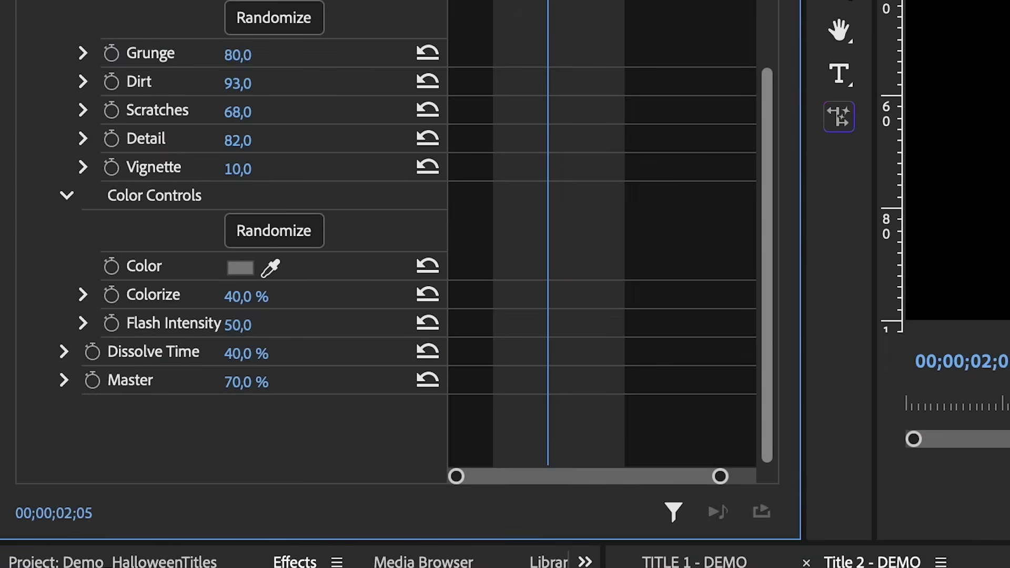
pyautogui.click(315, 478)
pyautogui.press('space')
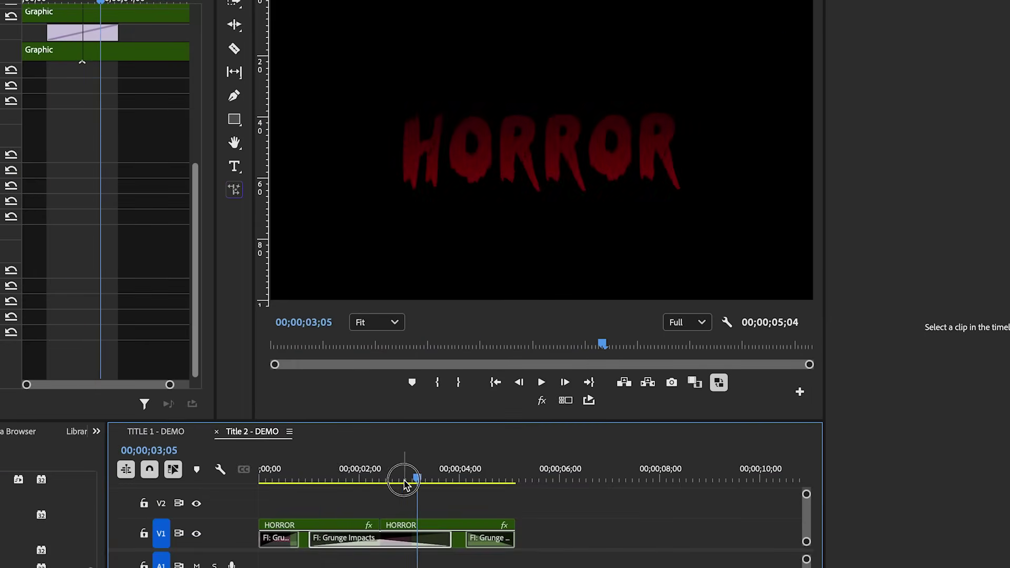
pyautogui.moveTo(404, 481); pyautogui.dragTo(434, 494)
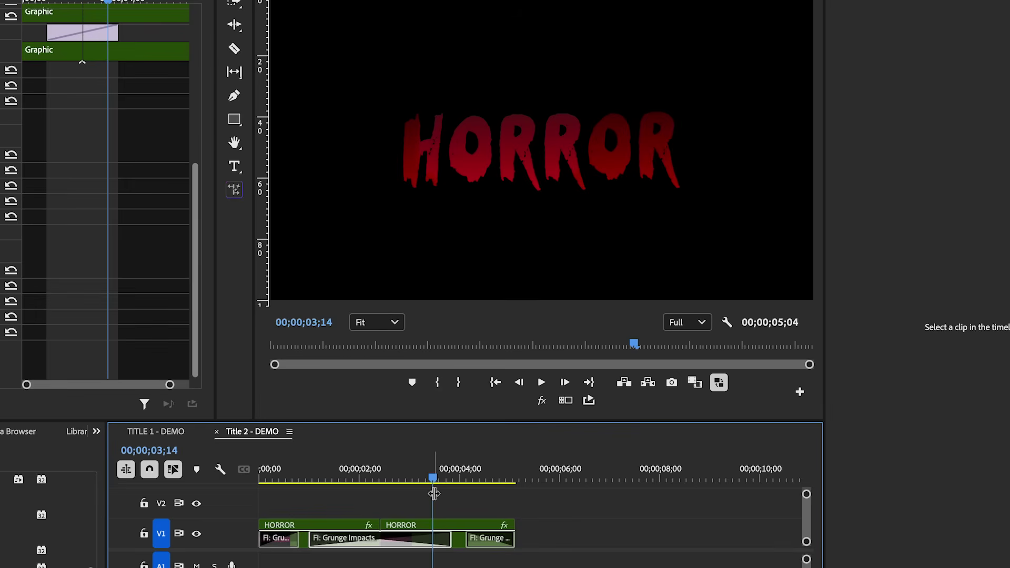
pyautogui.moveTo(430, 491); pyautogui.dragTo(446, 467)
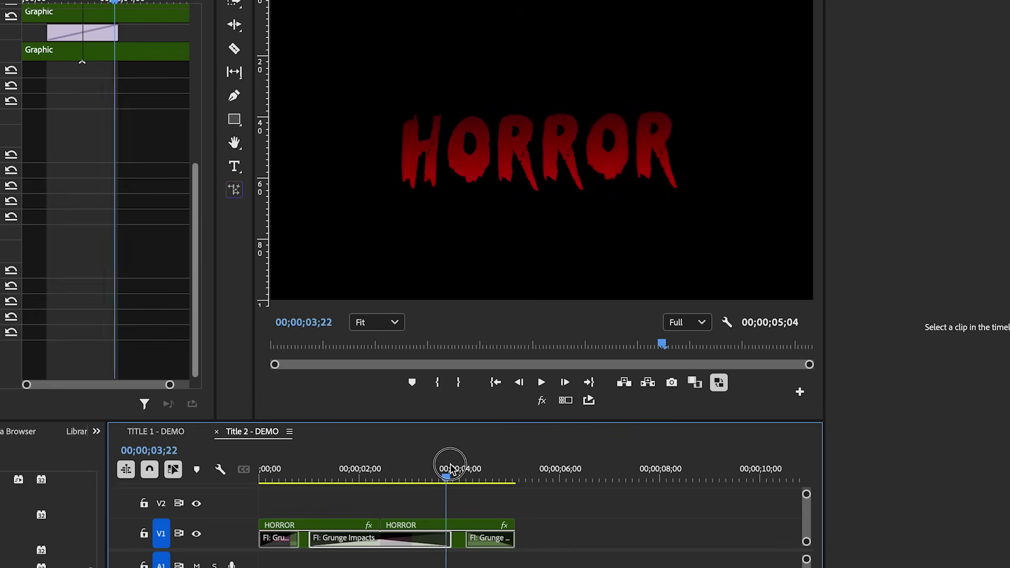
pyautogui.moveTo(448, 538); pyautogui.dragTo(454, 539)
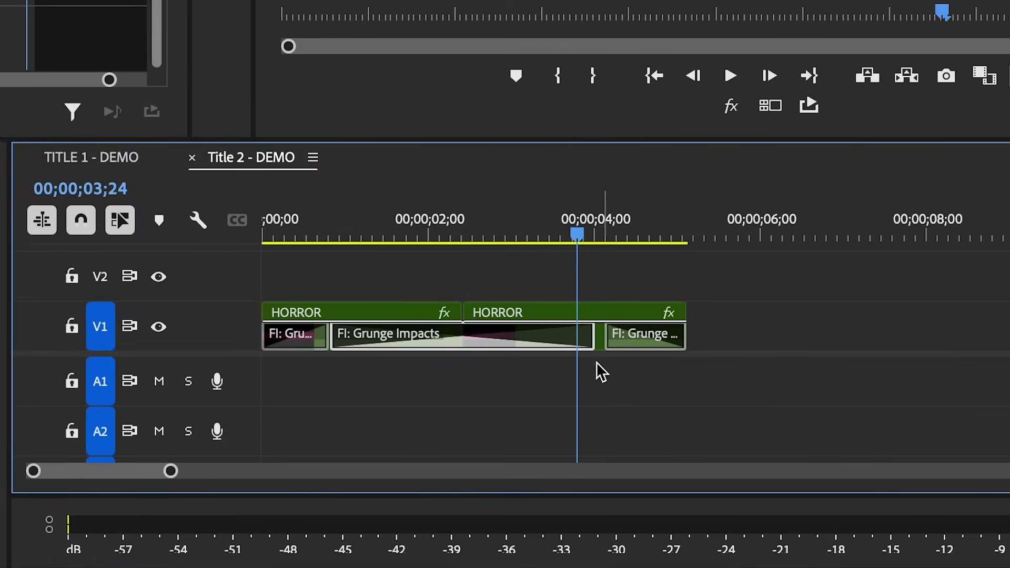
pyautogui.press('shift')
pyautogui.moveTo(594, 336); pyautogui.dragTo(631, 343)
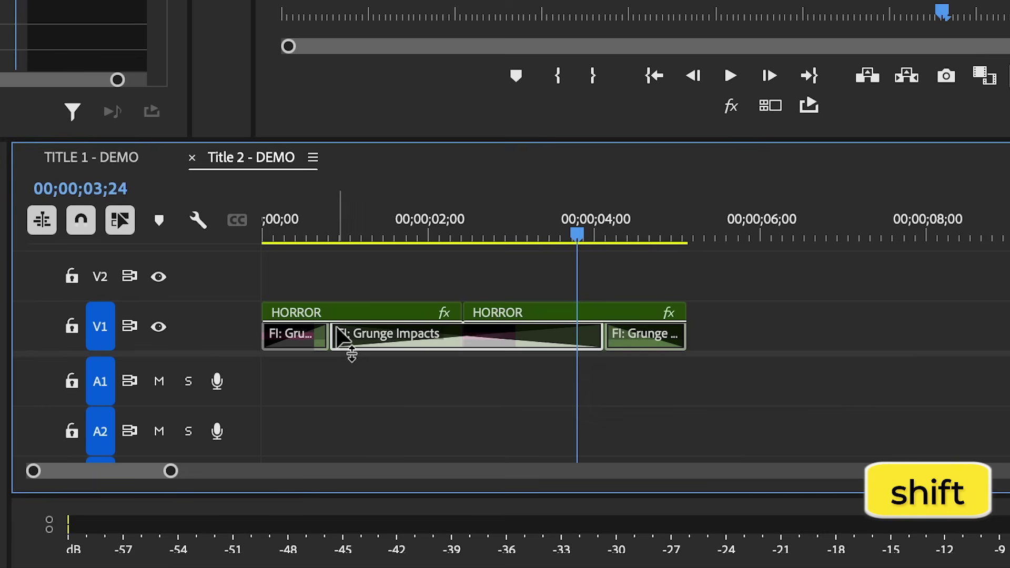
pyautogui.click(331, 330)
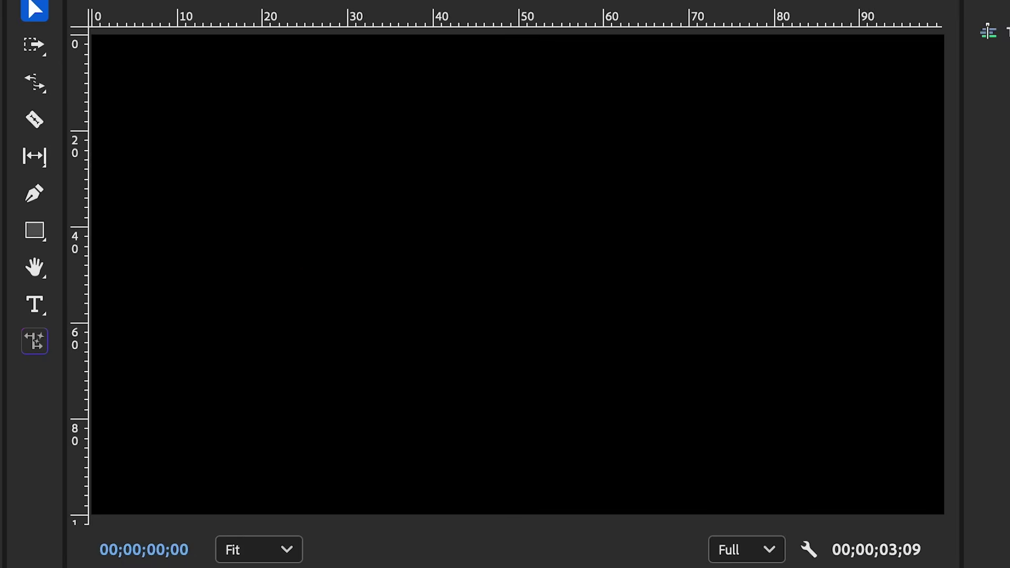
pyautogui.press('space')
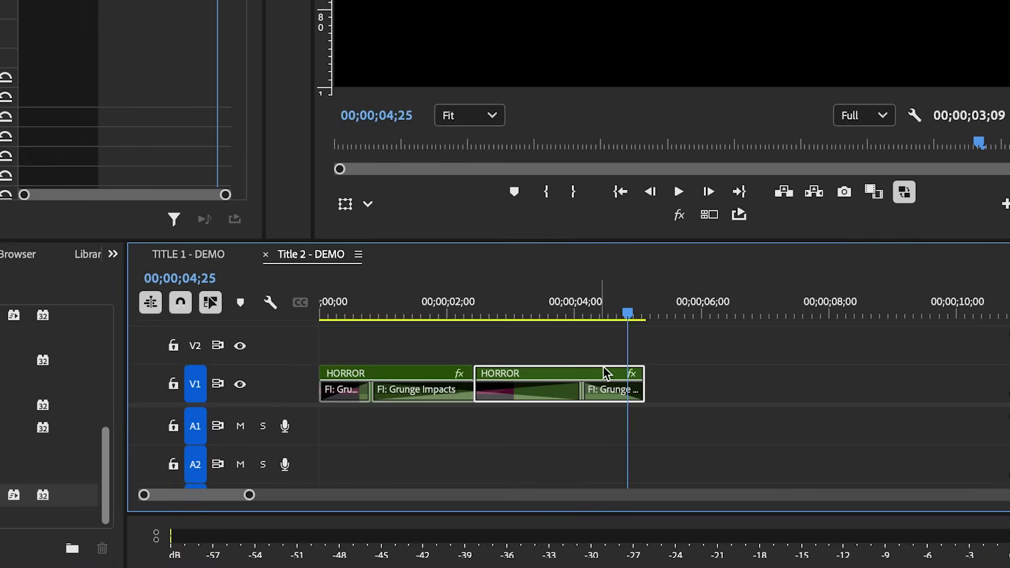
# Step: Move both HORROR title clips up to track V2
pyautogui.click(605, 372)
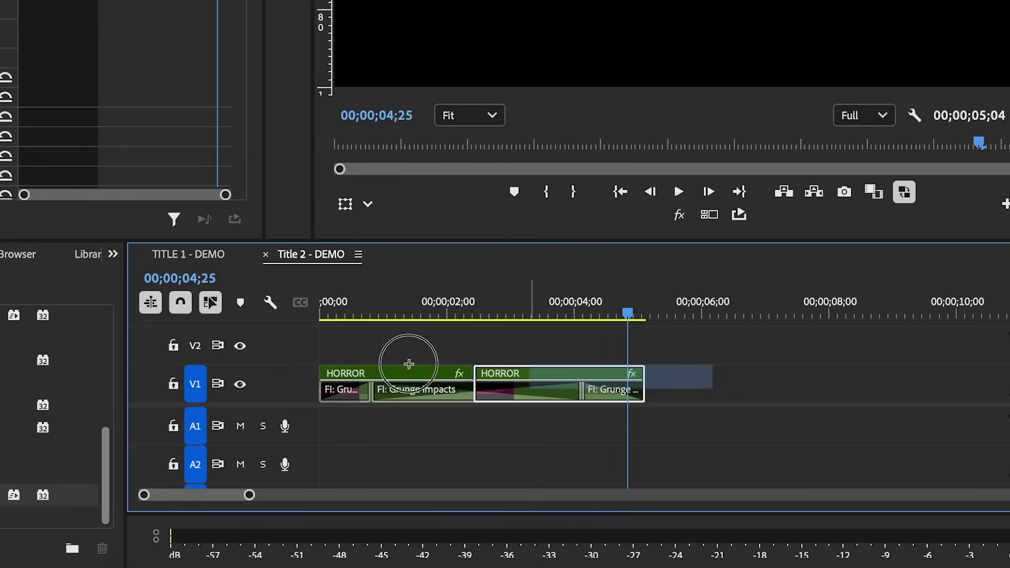
pyautogui.keyDown('shift'); pyautogui.click(409, 364); pyautogui.keyUp('shift')
pyautogui.moveTo(378, 366); pyautogui.dragTo(384, 349)
# Step: Lay the thunderstorm clip on V1 beneath the title and fit it to the frame
pyautogui.click(385, 305)
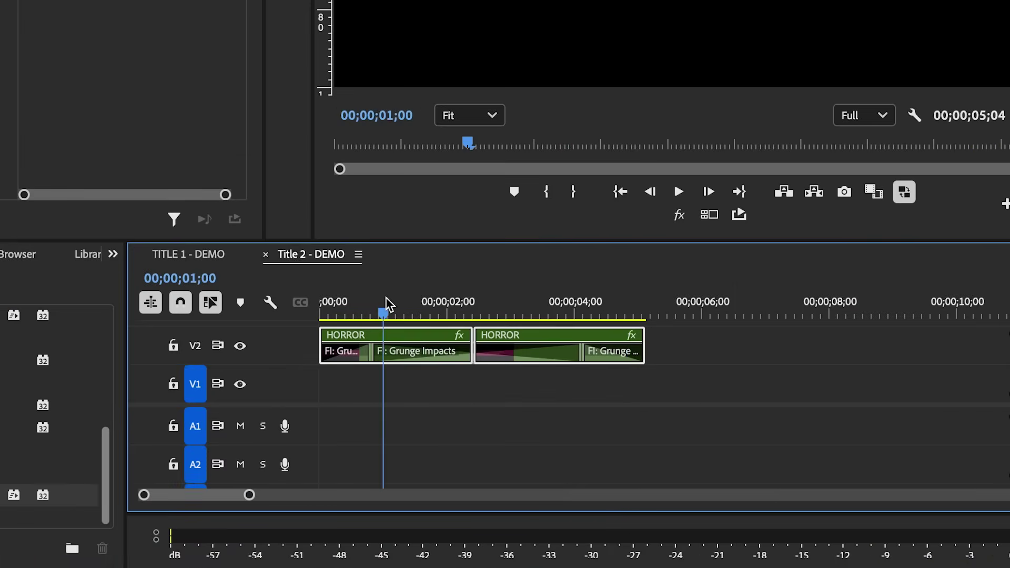
pyautogui.moveTo(252, 467); pyautogui.dragTo(396, 371)
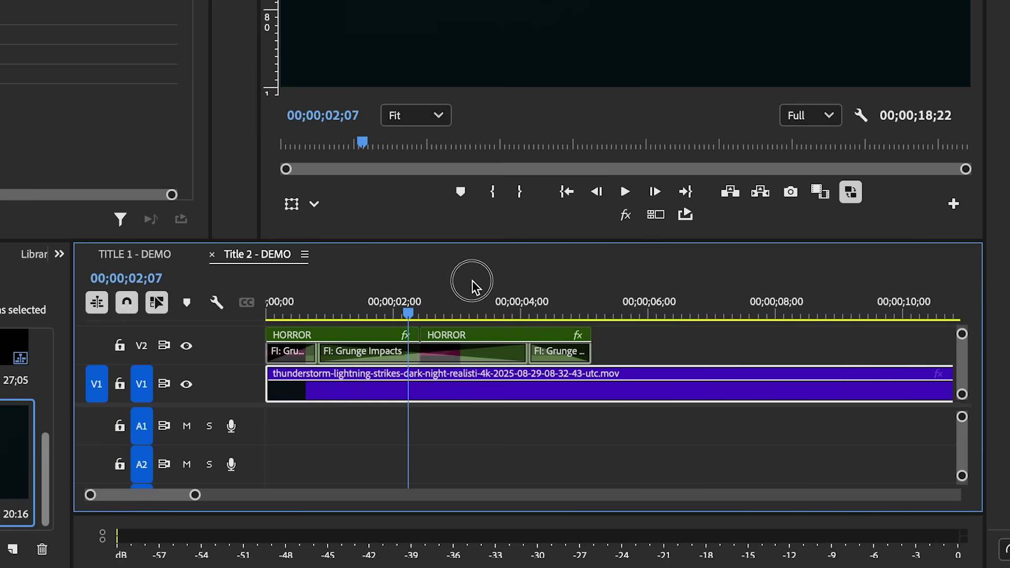
pyautogui.moveTo(468, 279); pyautogui.dragTo(493, 288)
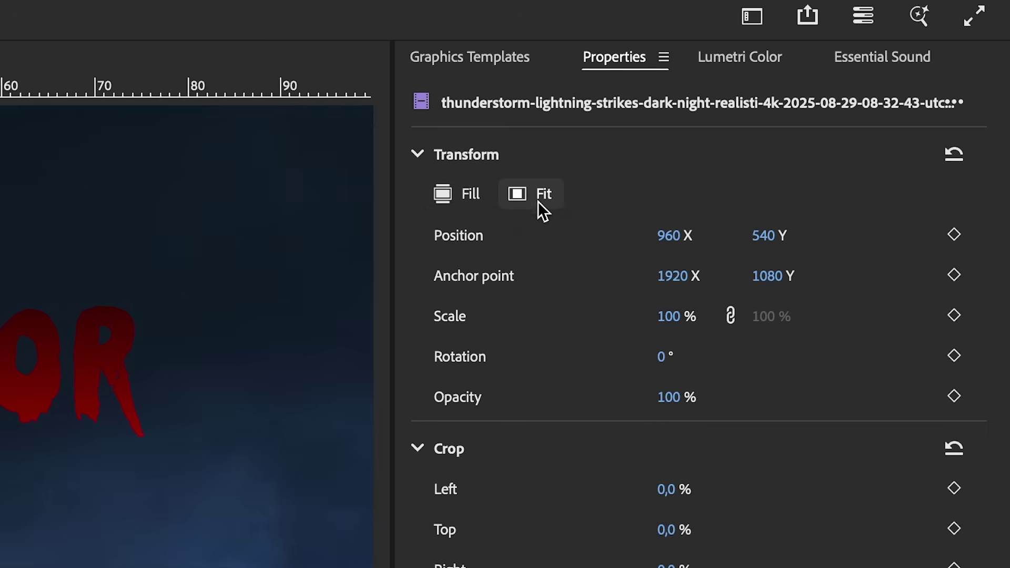
pyautogui.click(536, 198)
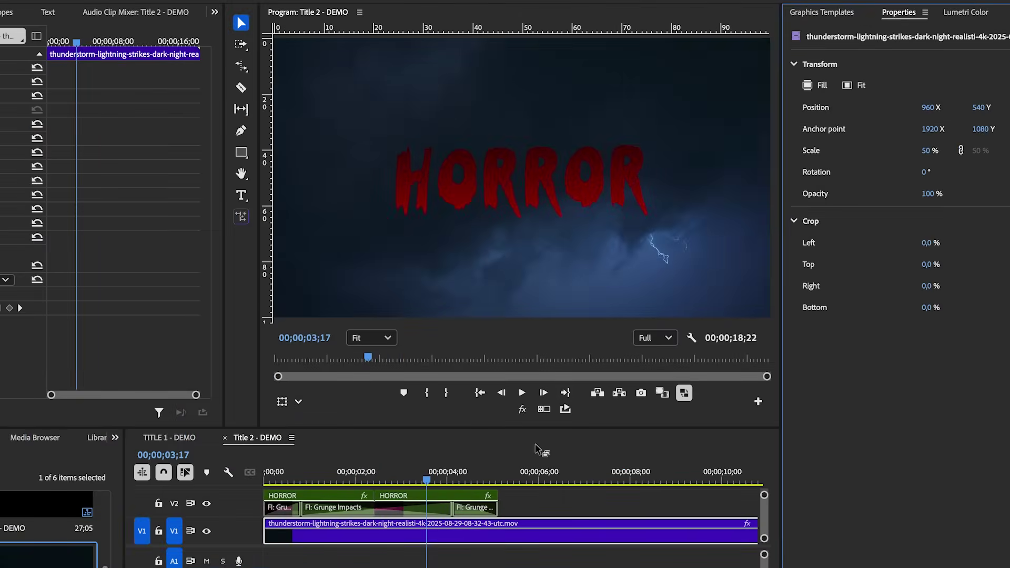
pyautogui.moveTo(463, 476); pyautogui.dragTo(427, 476)
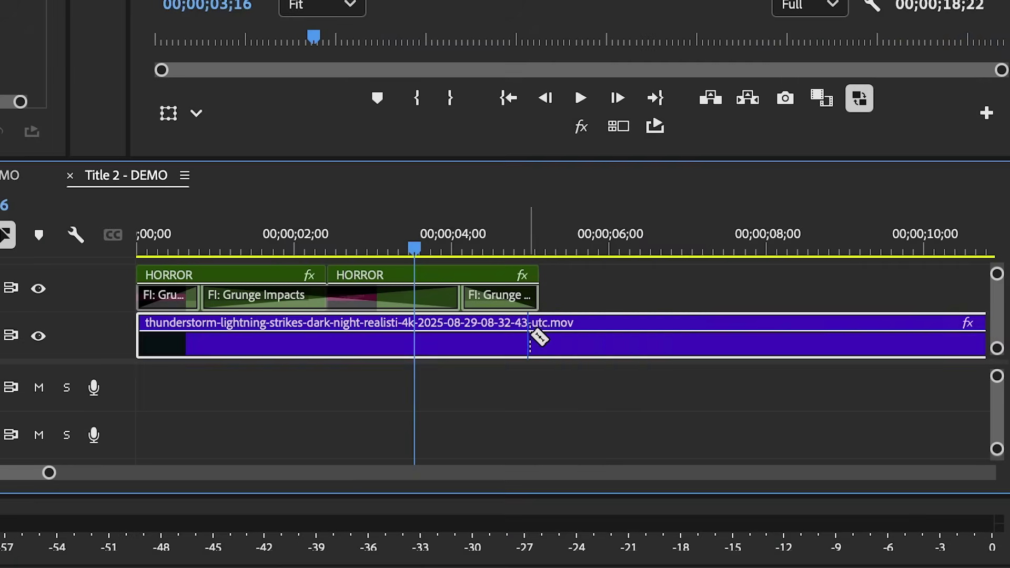
# Step: Cut the thunderstorm clip where the title ends and delete the leftover piece
pyautogui.click(496, 530)
pyautogui.press('v')
pyautogui.click(527, 535)
pyautogui.press('Delete')
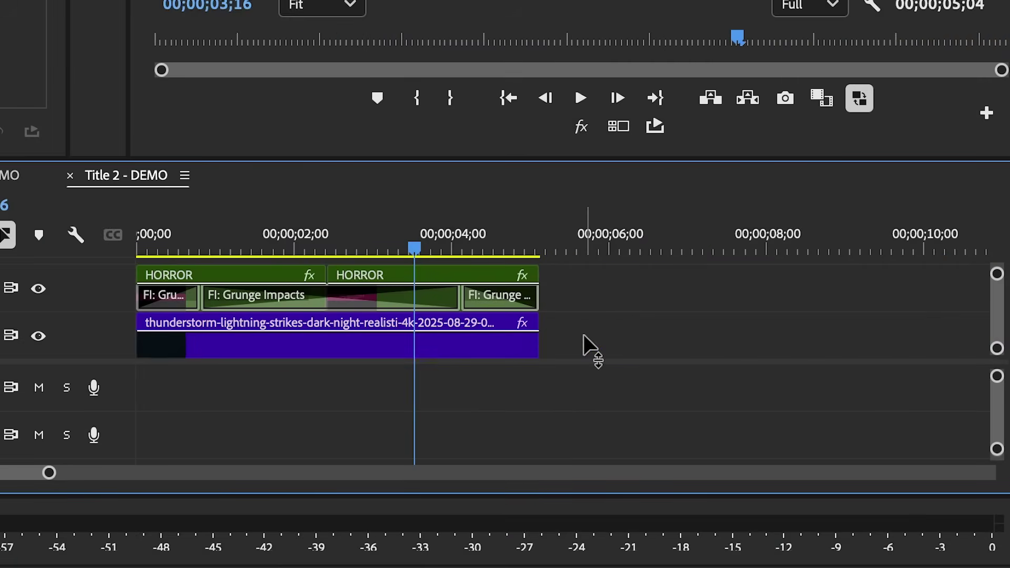
# Step: Add cross dissolves at both ends of the thunderstorm clip and play the sequence
pyautogui.rightClick(535, 317)
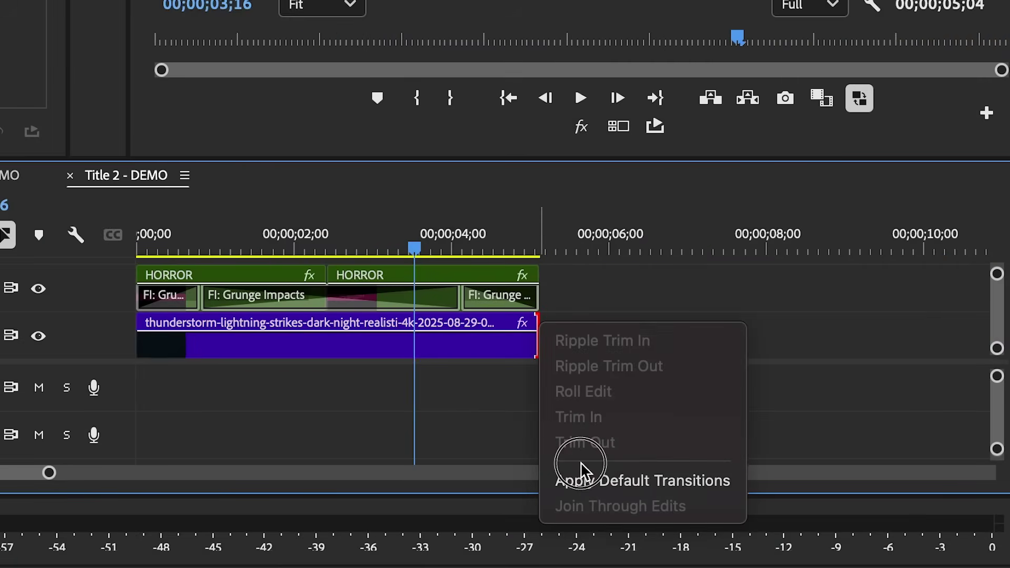
pyautogui.click(582, 480)
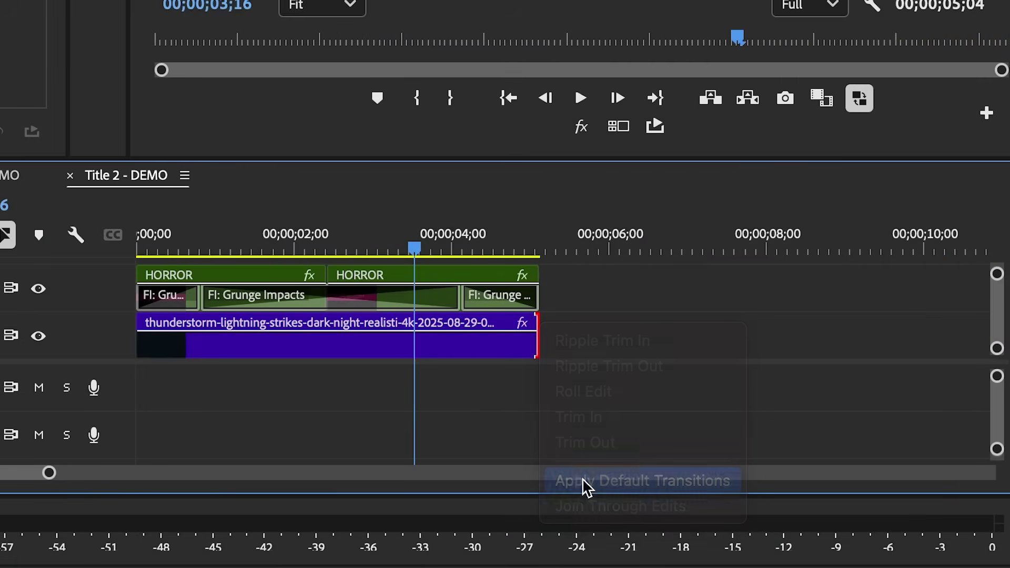
pyautogui.rightClick(147, 328)
pyautogui.click(221, 480)
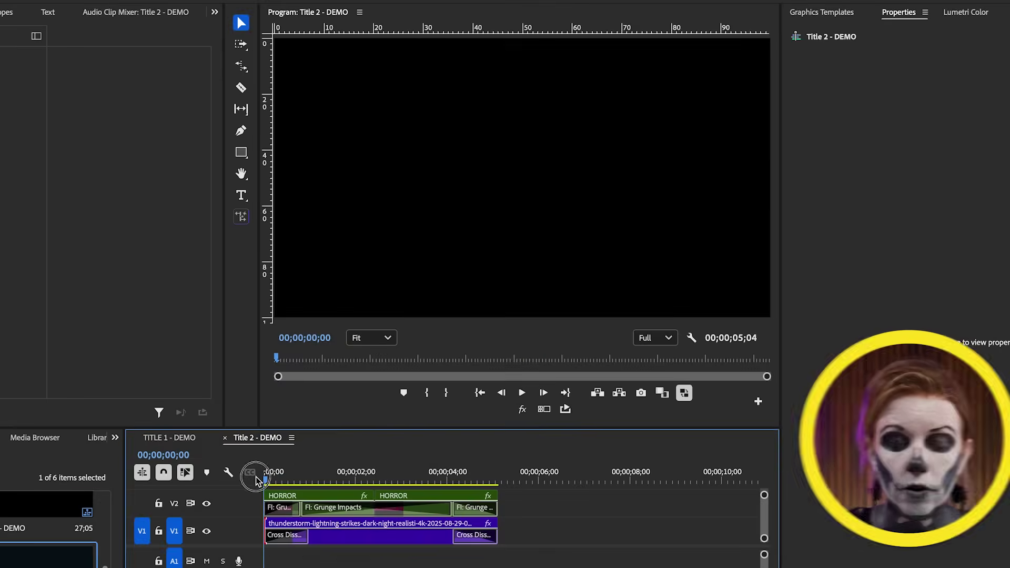
pyautogui.press('space')
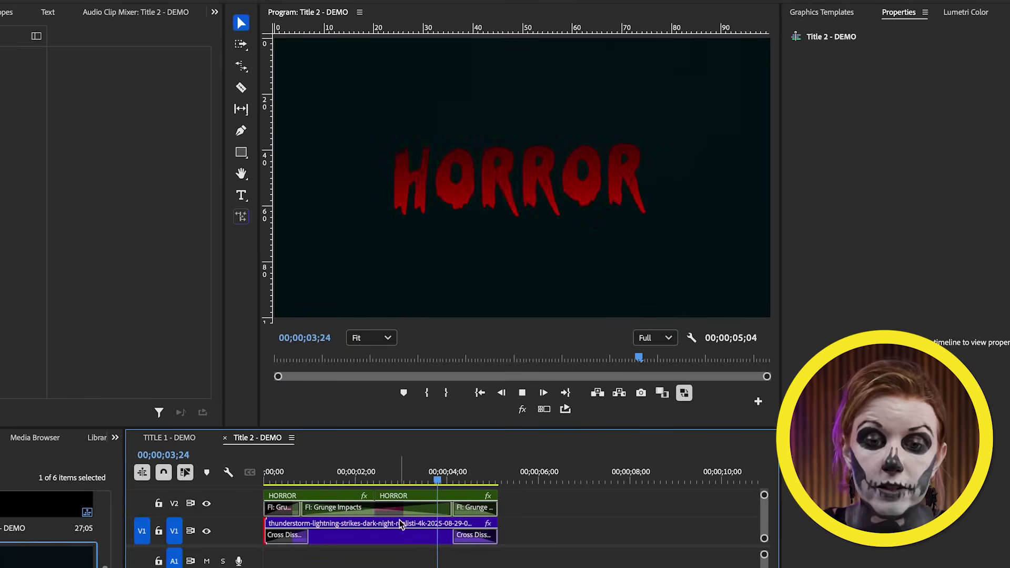
pyautogui.moveTo(447, 473)
pyautogui.mouseDown()
pyautogui.moveTo(432, 474)
pyautogui.moveTo(470, 488)
pyautogui.moveTo(416, 480)
pyautogui.moveTo(429, 479)
pyautogui.mouseUp()
pyautogui.click(434, 494)
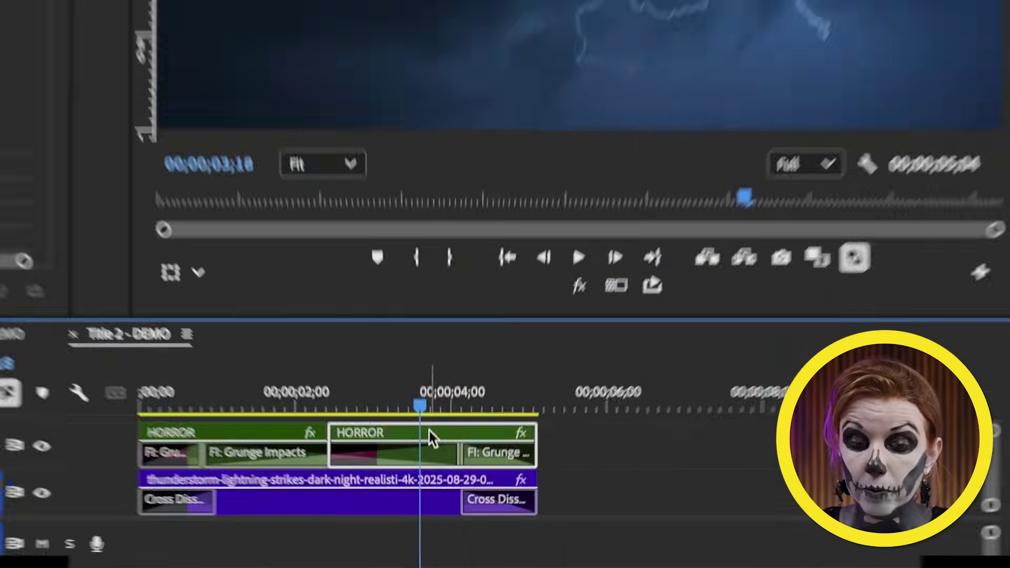
# Step: Export the HORROR title as motion graphics template 'Horror' and drop it onto V1 near six seconds
pyautogui.rightClick(436, 494)
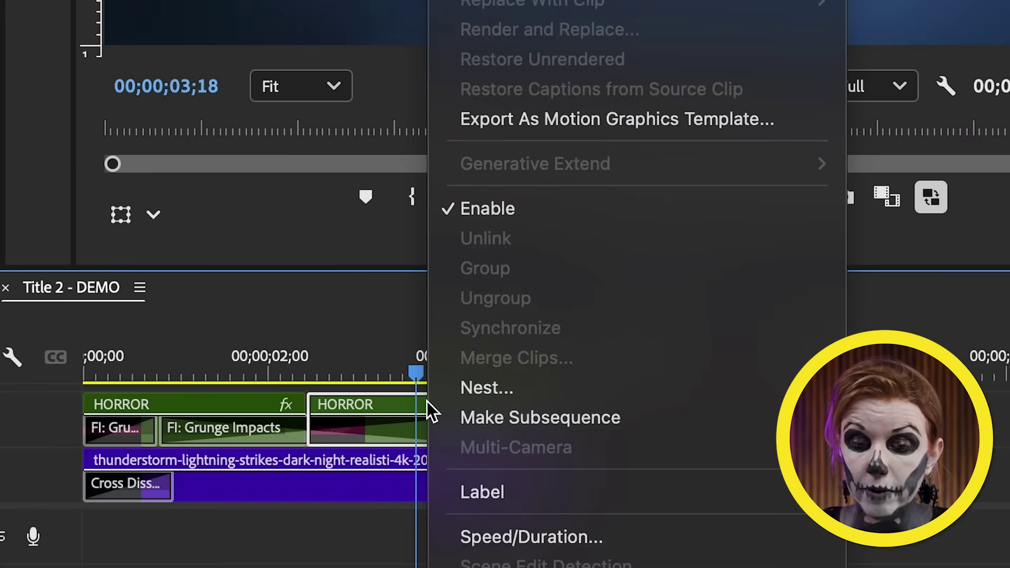
pyautogui.click(546, 118)
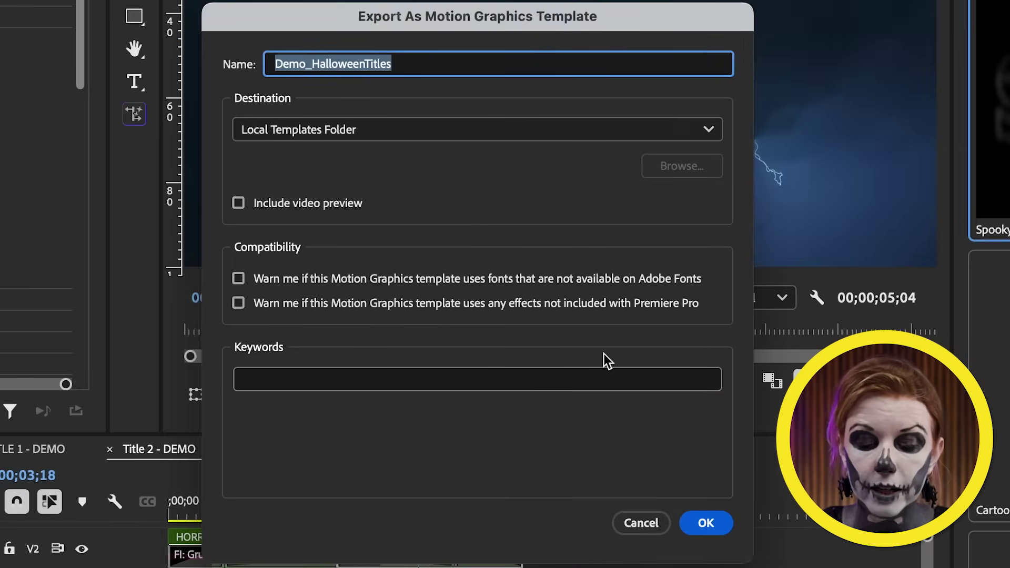
pyautogui.write('Horror')
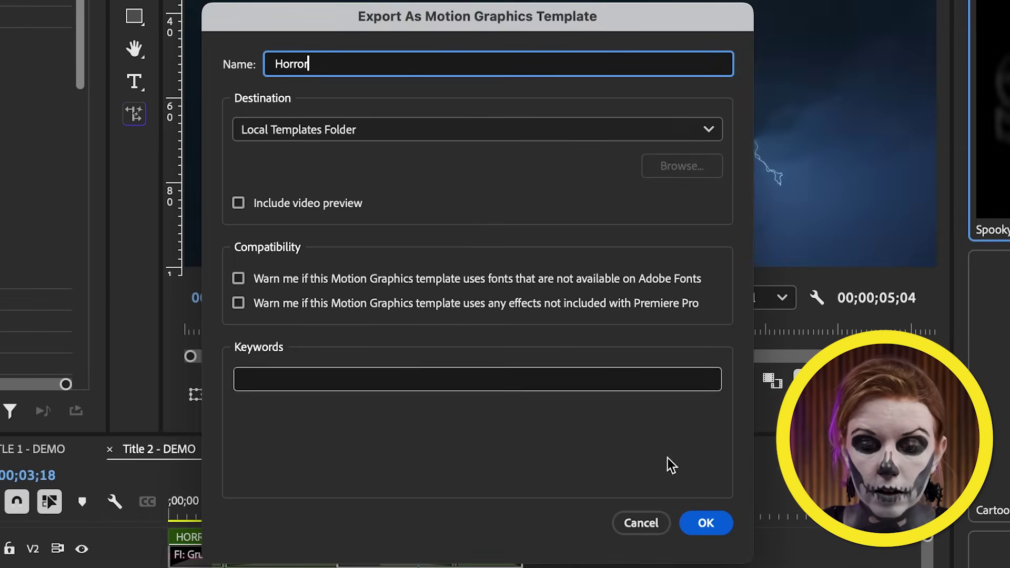
pyautogui.click(706, 526)
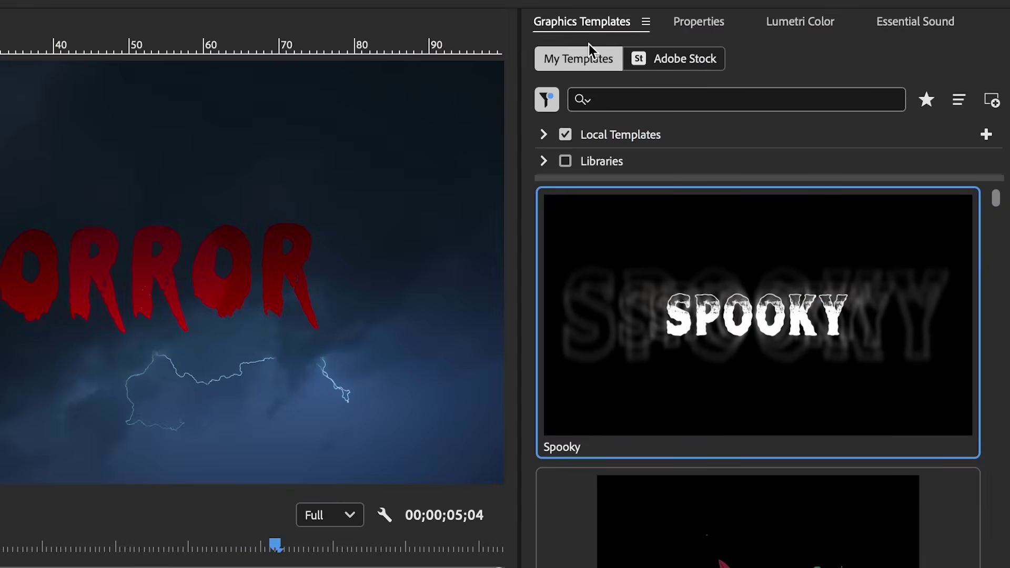
pyautogui.click(697, 343)
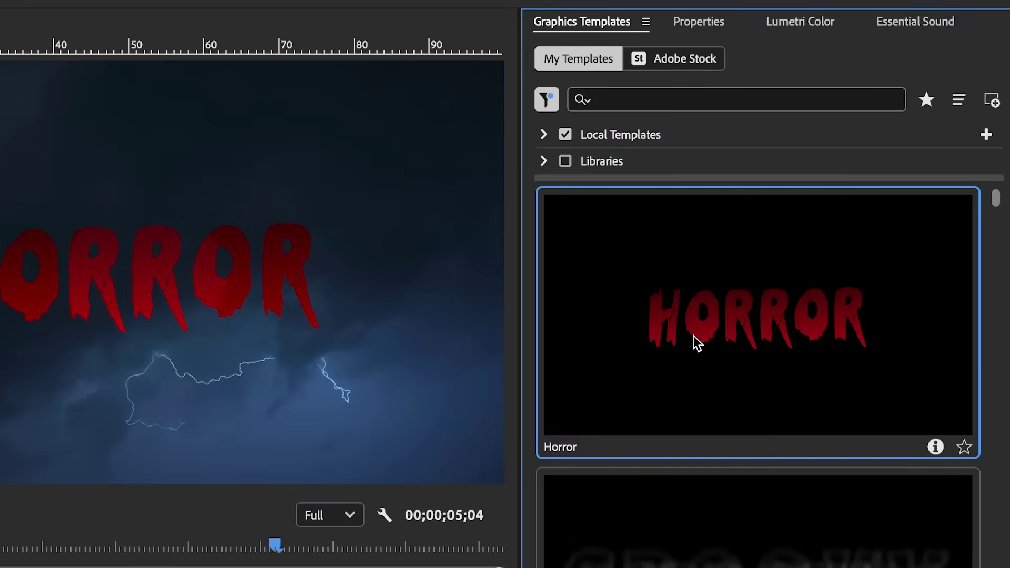
pyautogui.moveTo(676, 340); pyautogui.dragTo(620, 447)
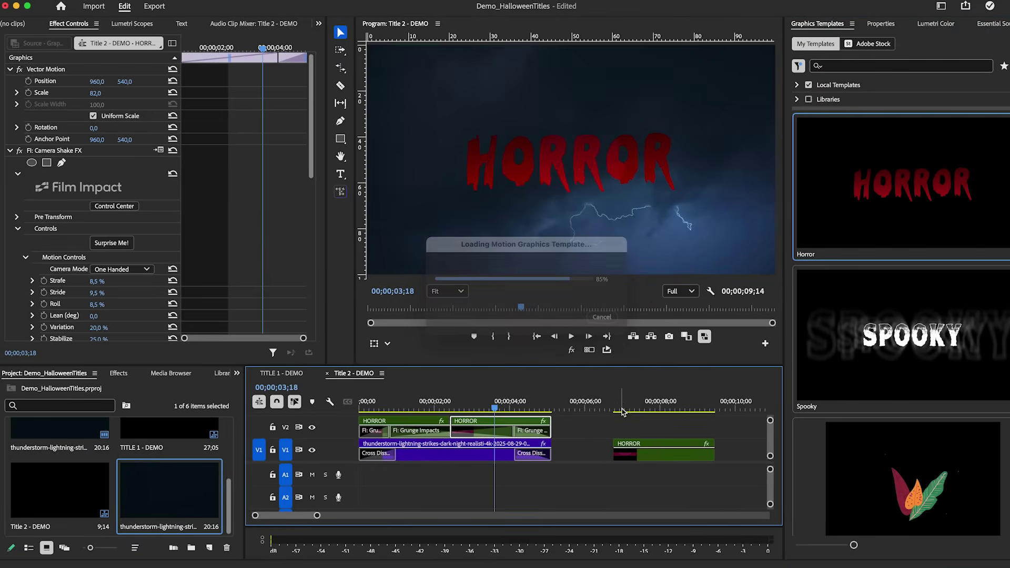
pyautogui.click(623, 401)
pyautogui.moveTo(622, 400); pyautogui.dragTo(674, 411)
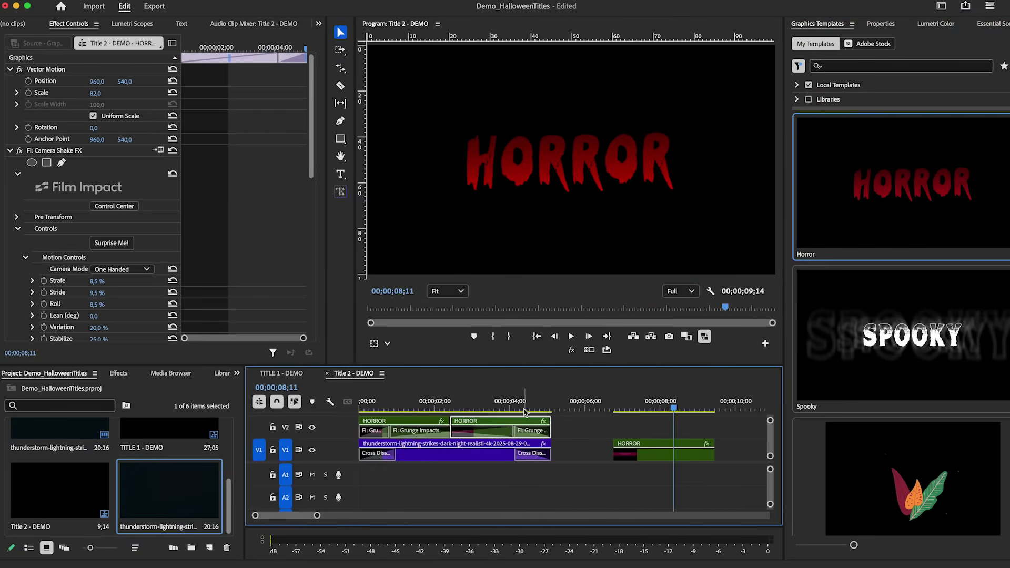
pyautogui.click(614, 406)
pyautogui.press('space')
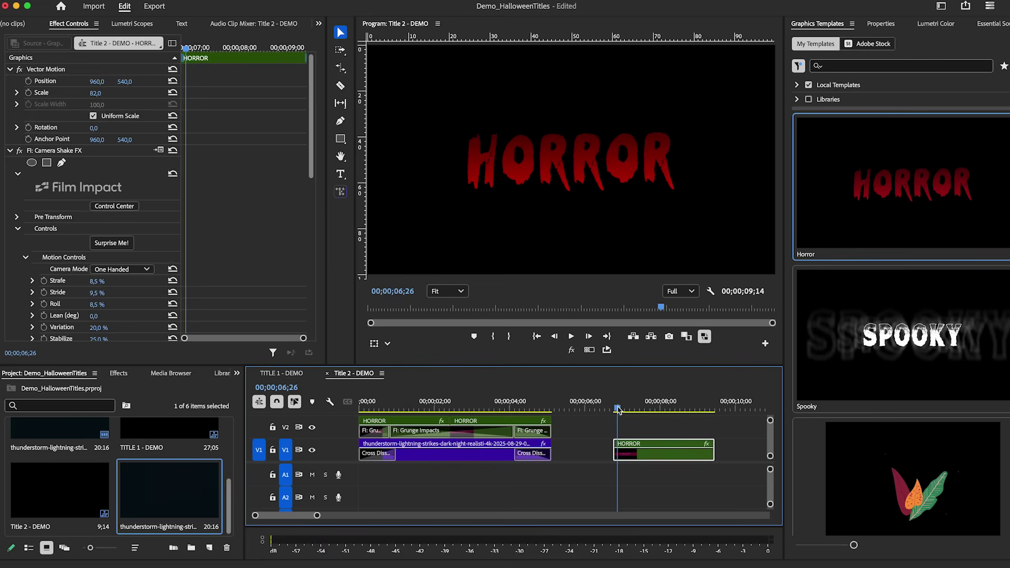
pyautogui.click(662, 452)
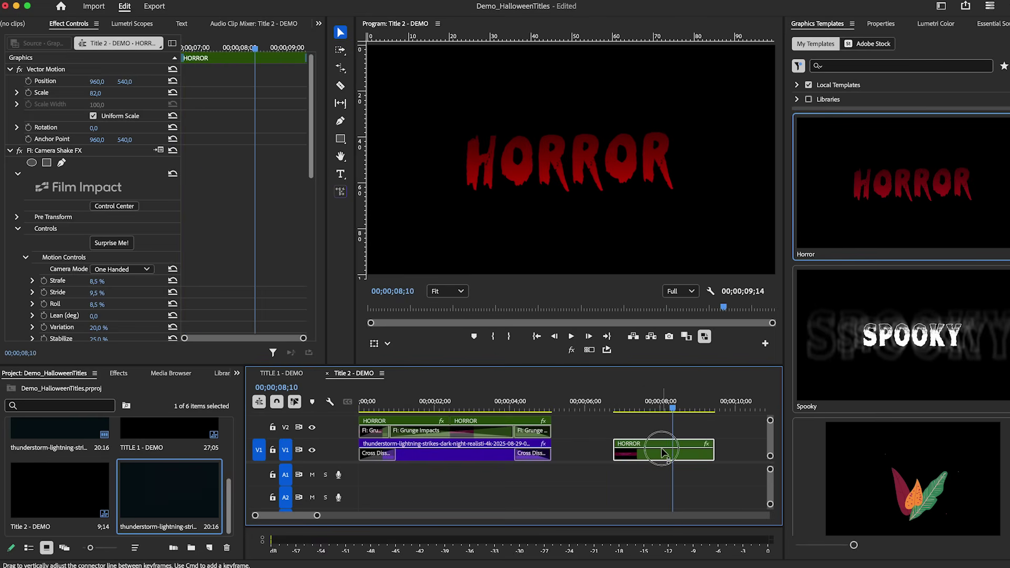
pyautogui.click(119, 373)
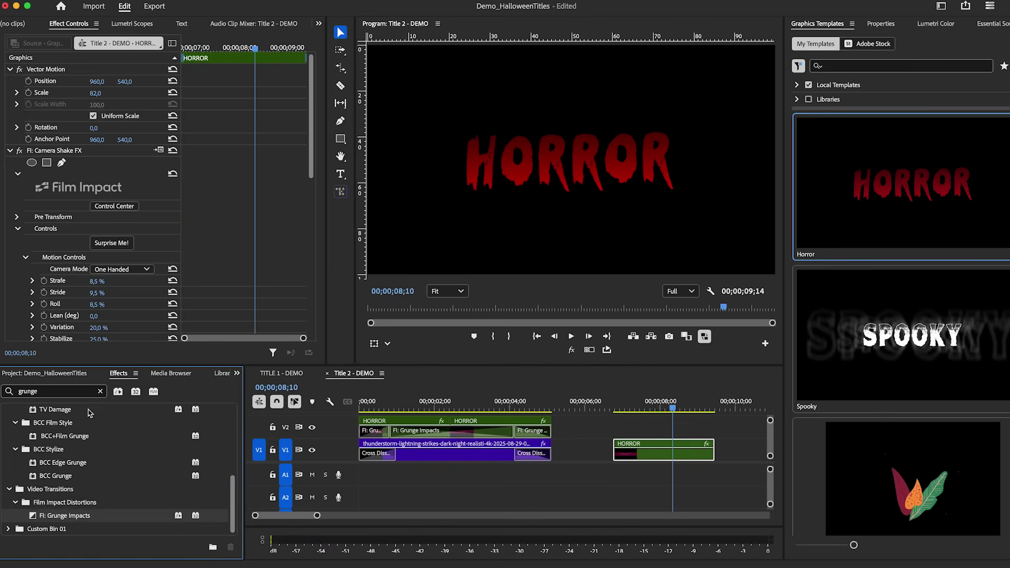
pyautogui.click(663, 456)
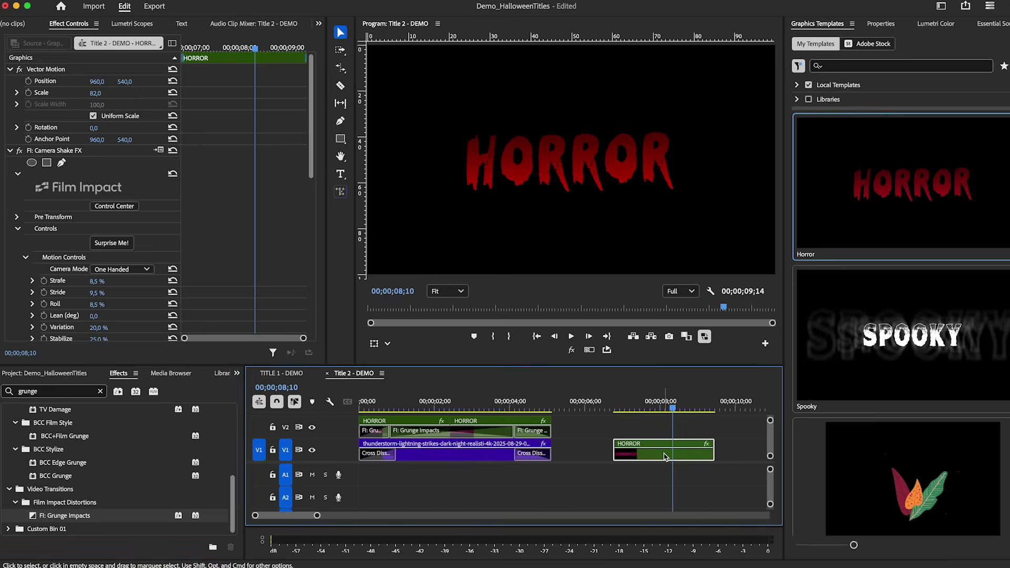
pyautogui.press('Delete')
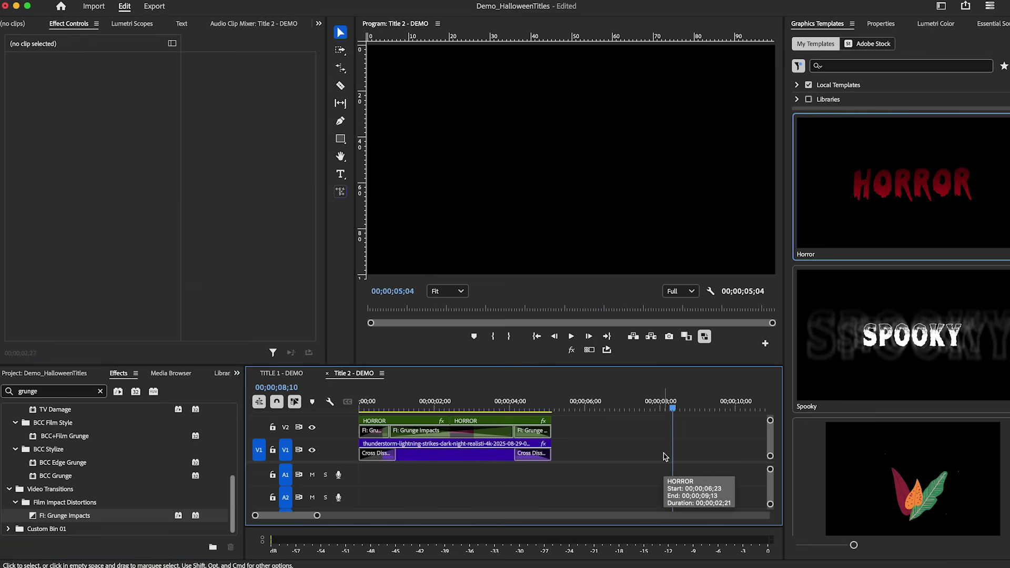
pyautogui.click(467, 405)
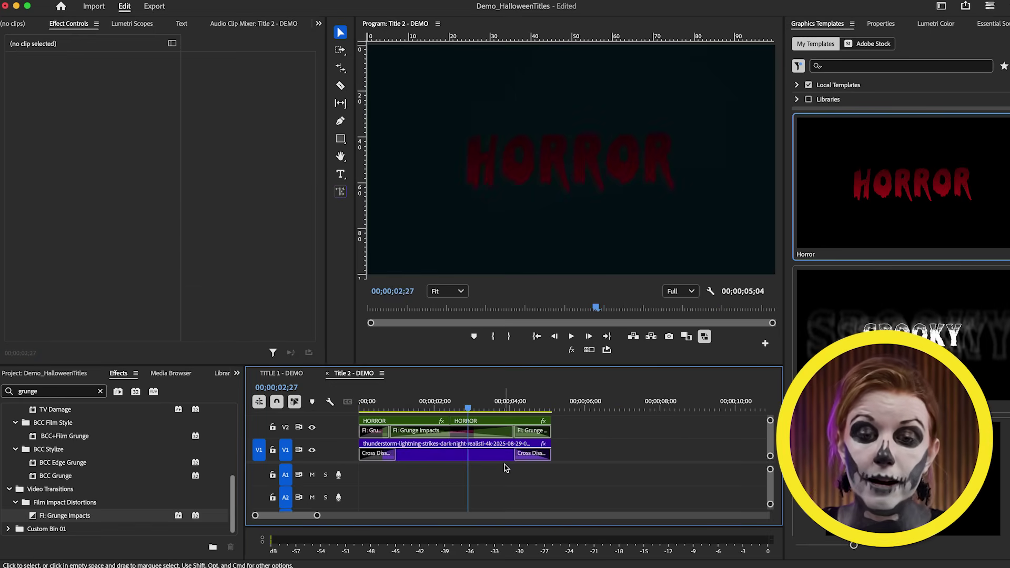
pyautogui.moveTo(523, 405); pyautogui.dragTo(495, 414)
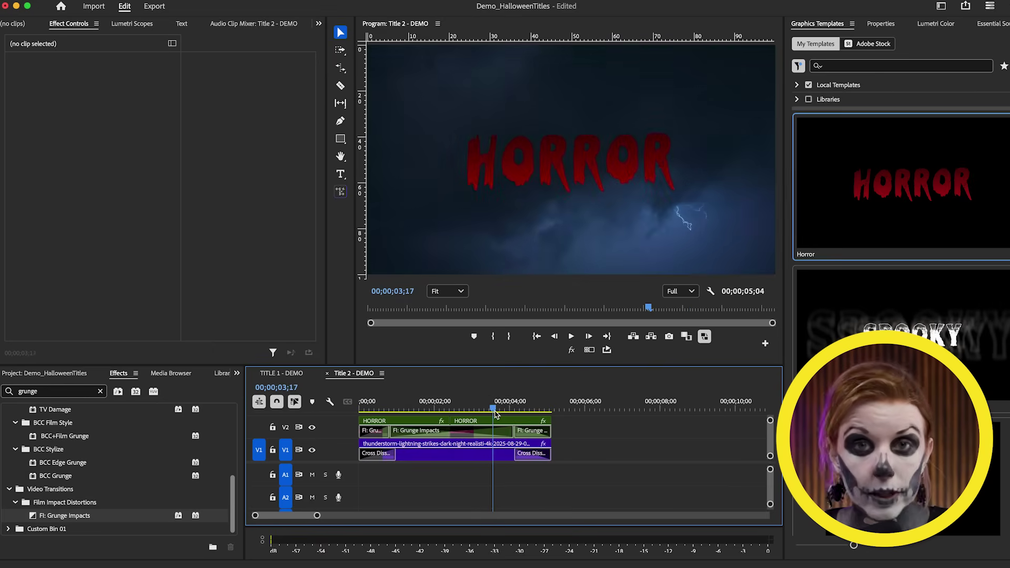
pyautogui.moveTo(574, 403); pyautogui.dragTo(525, 404)
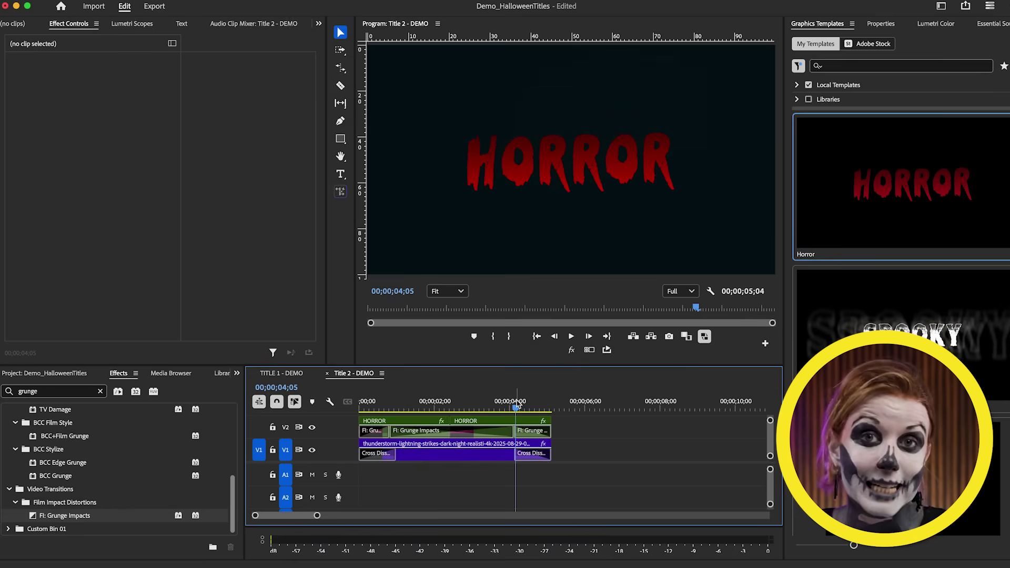
pyautogui.press('Home')
pyautogui.press('space')
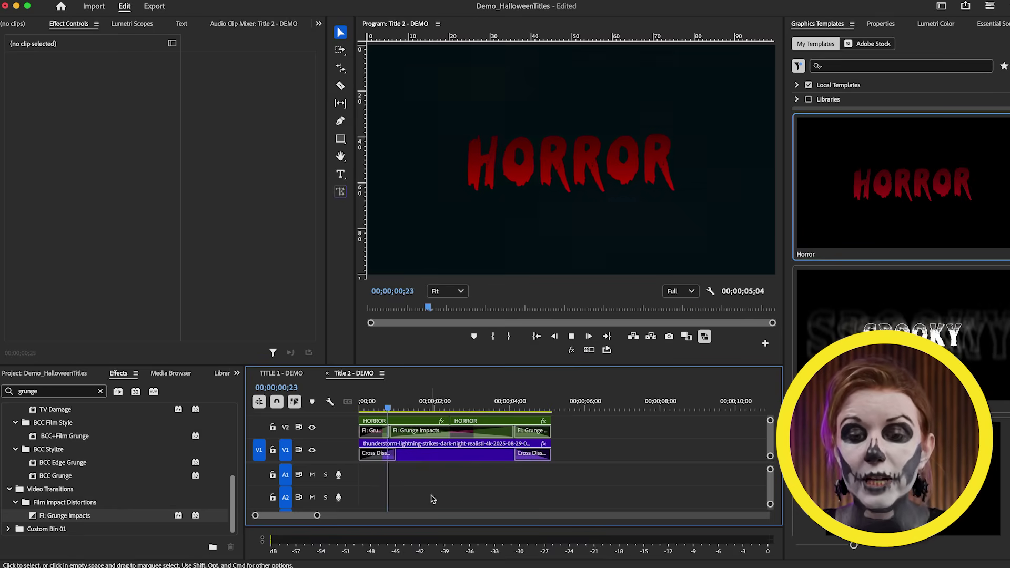